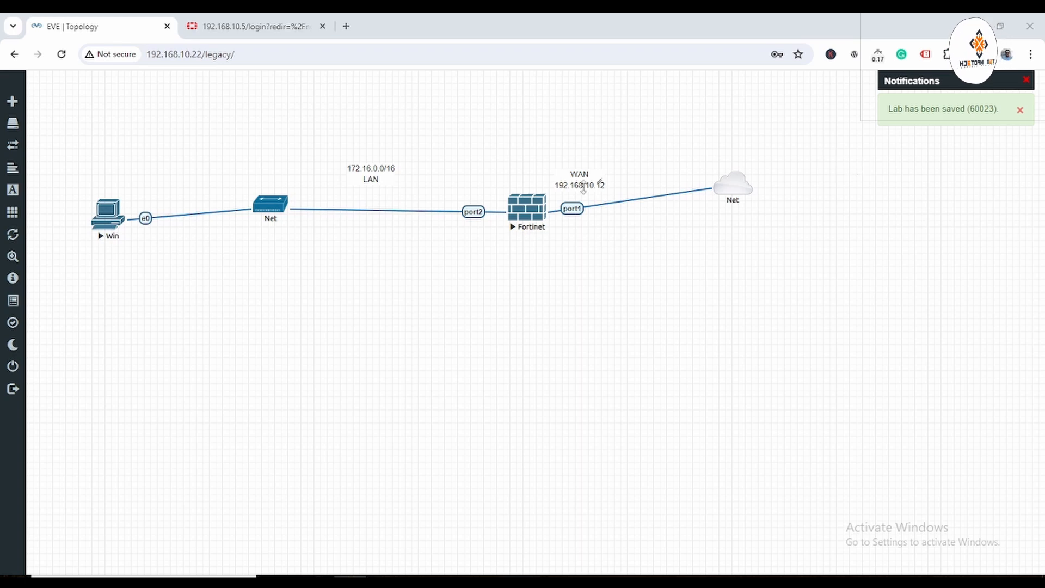
Change the topology's WAN label to 192.168.10.5/24 and nudge the LAN subnet label right.
double_click(576, 173)
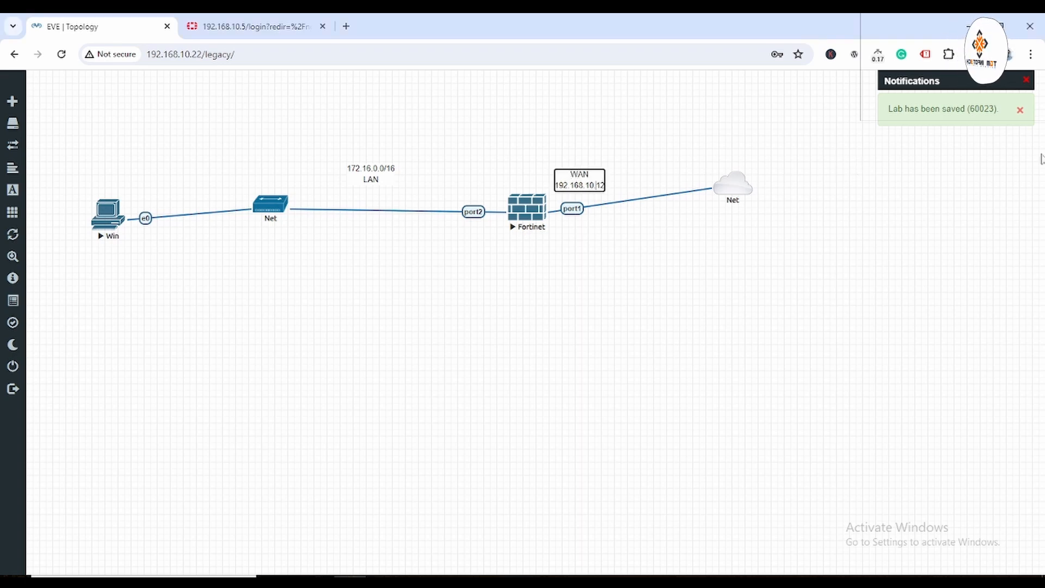
key("BackSpace")
key("BackSpace")
type("5")
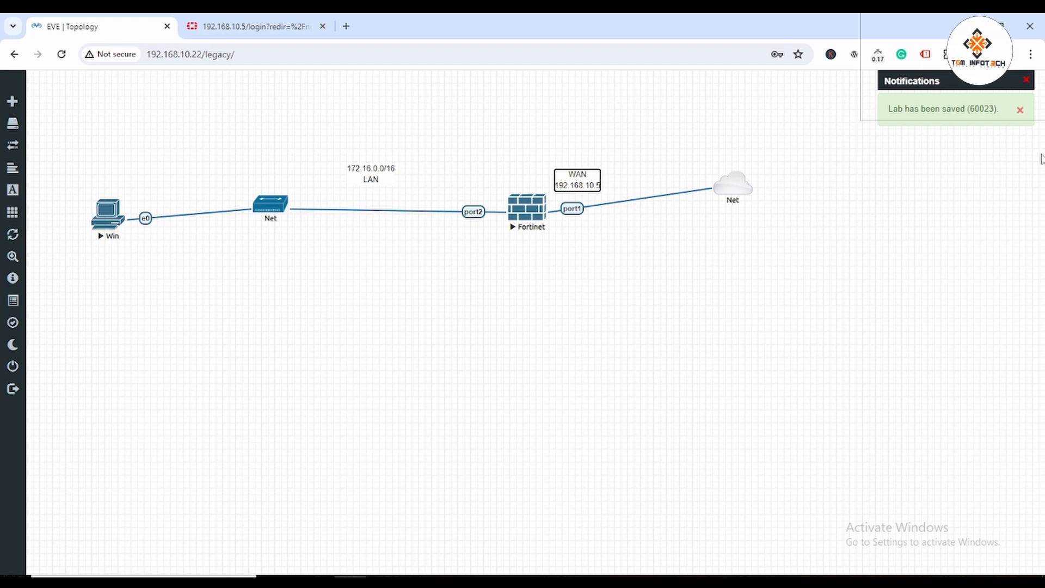
type("/24")
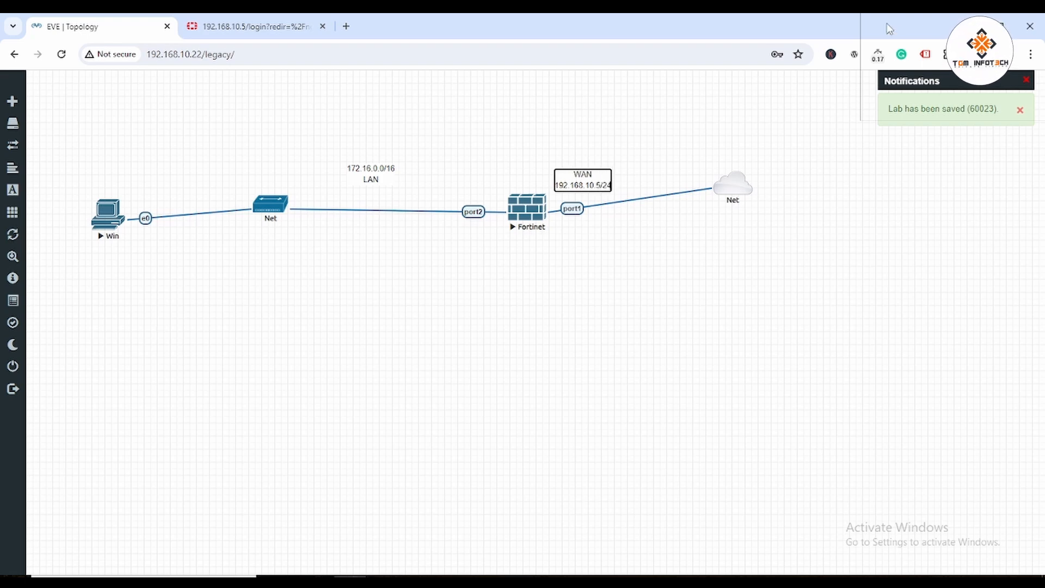
left_click(574, 344)
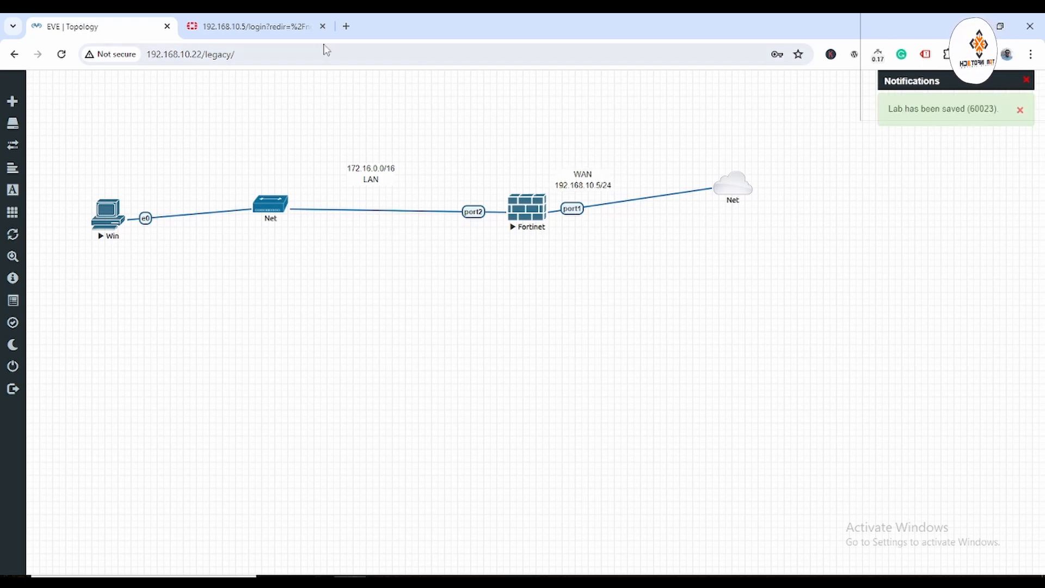
left_click(251, 27)
left_click(97, 26)
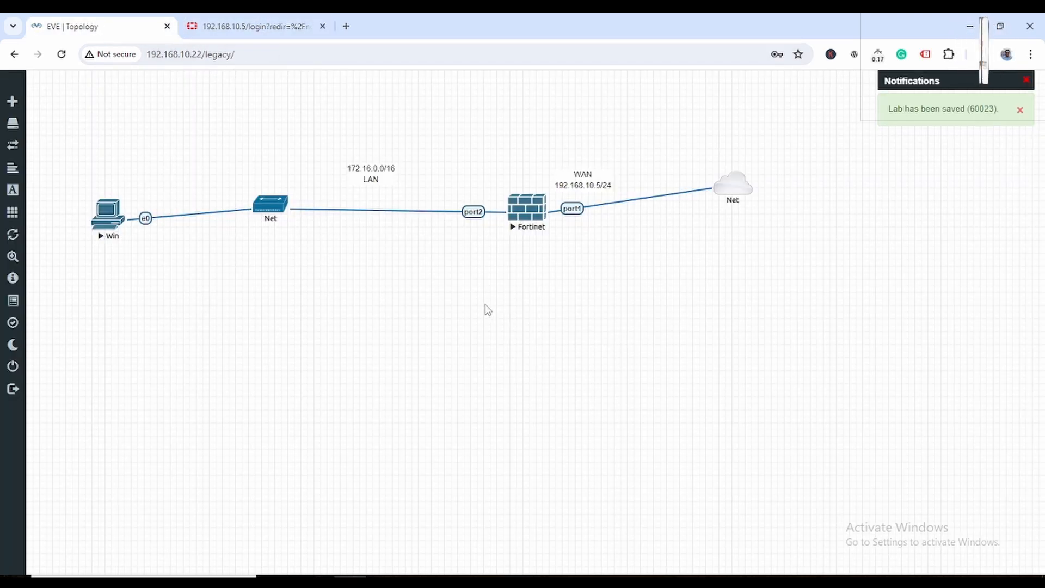
left_click_drag(372, 169, 379, 171)
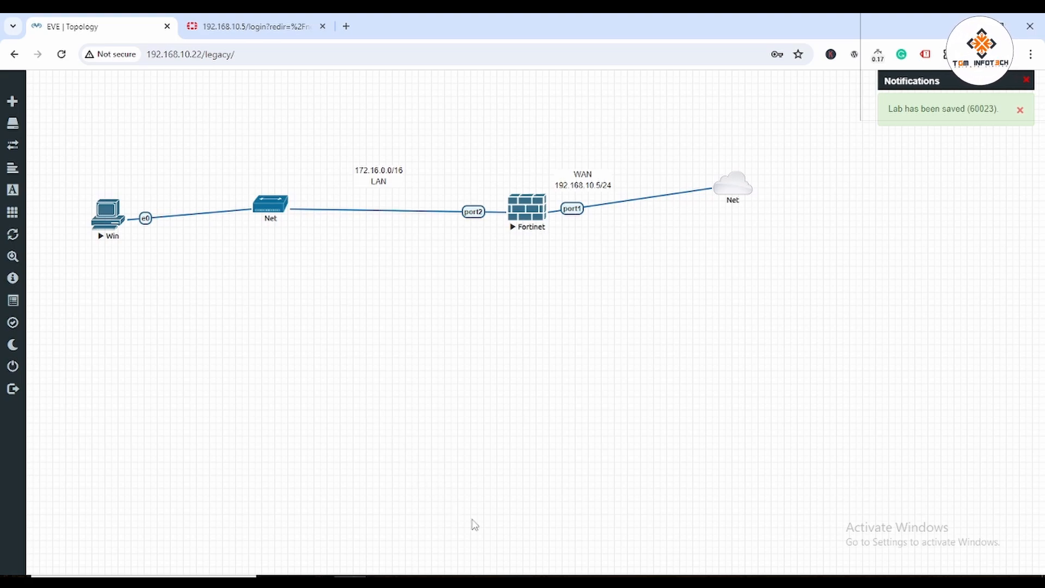
Bring the Windows Server 2016 VM full-screen and open Network Connections with ncpa.cpl.
left_click(620, 517)
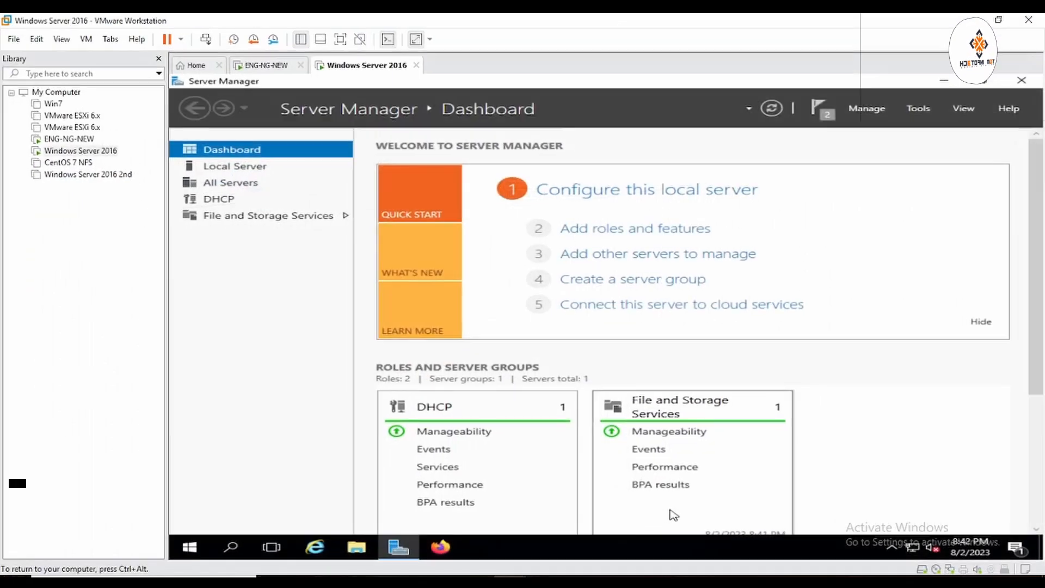
left_click(340, 38)
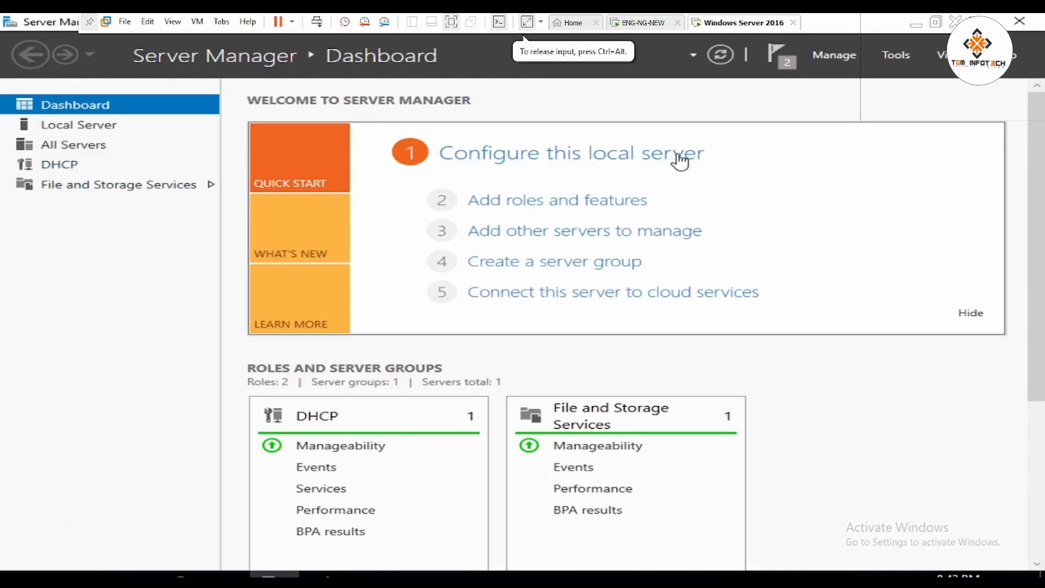
key("super+r")
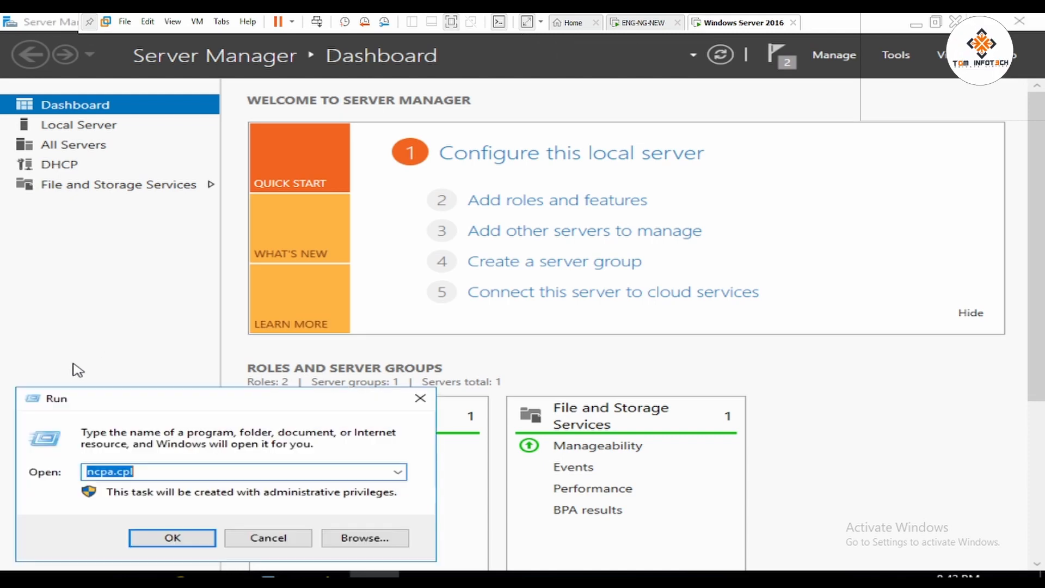
key("Return")
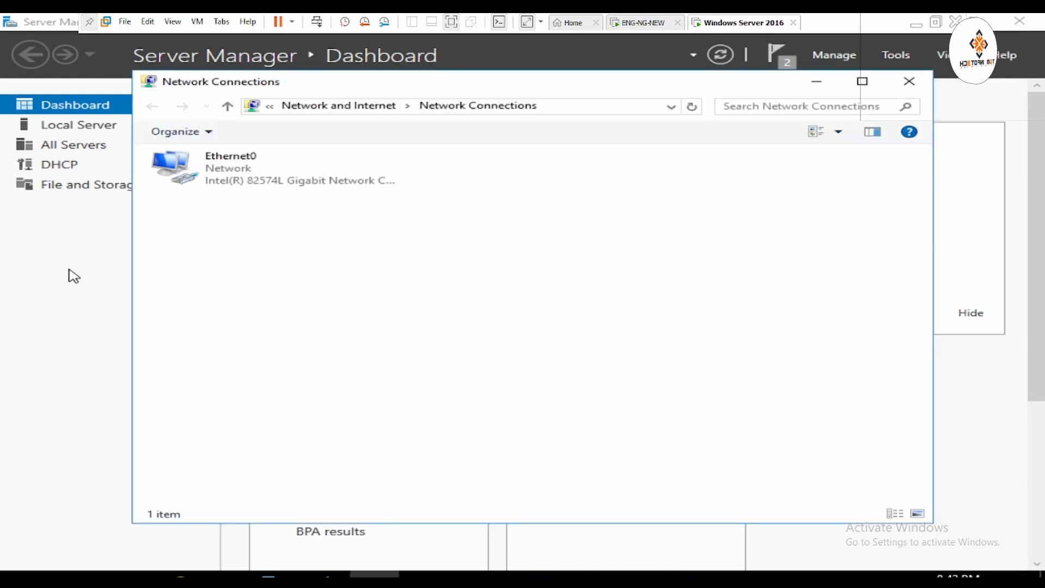
Check Ethernet0's details show 192.168.10.48 with gateway 192.168.10.1, then close the windows.
right_click(251, 170)
left_click(299, 197)
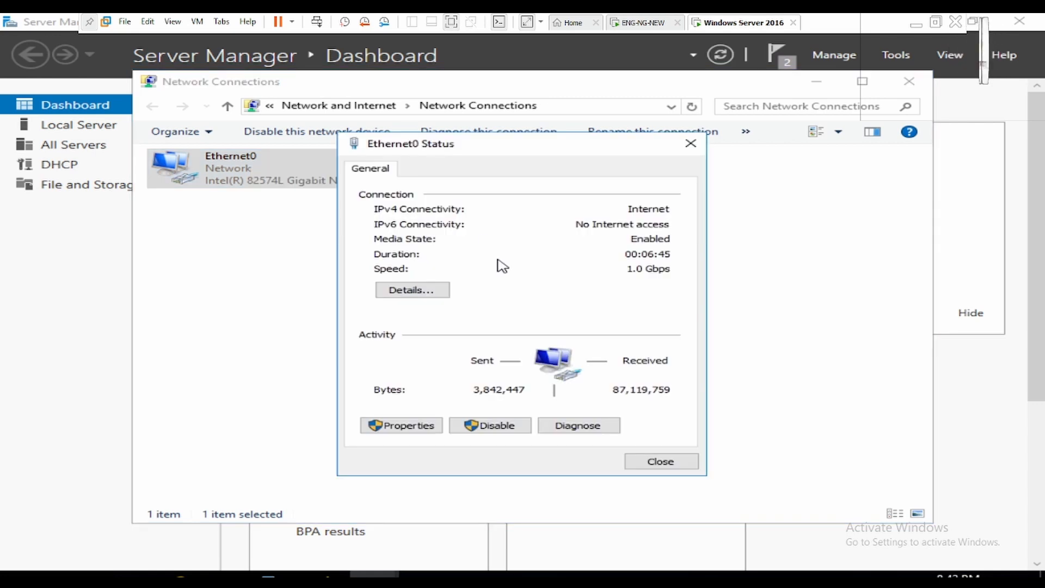
left_click(416, 290)
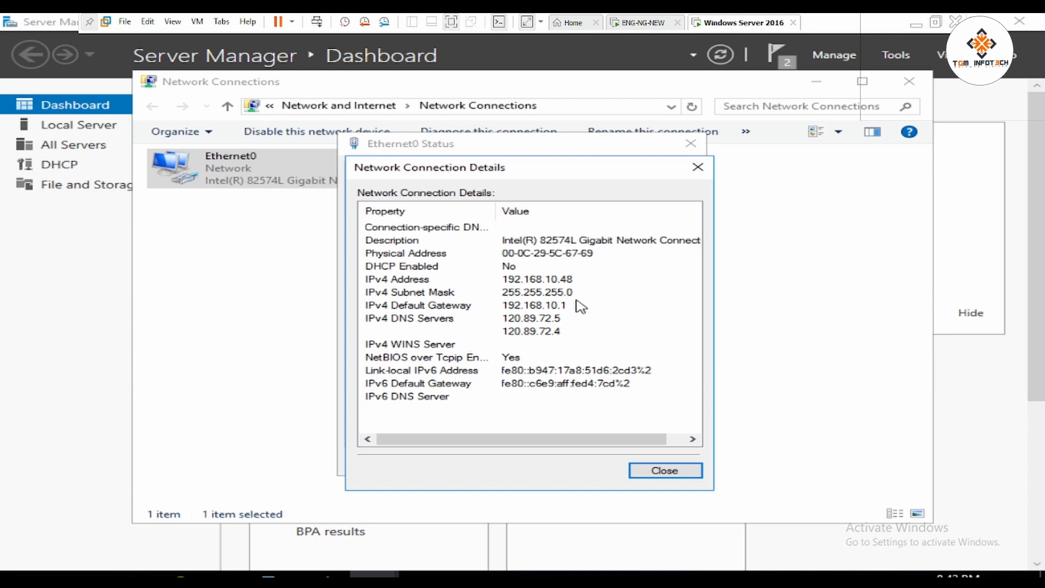
left_click(665, 470)
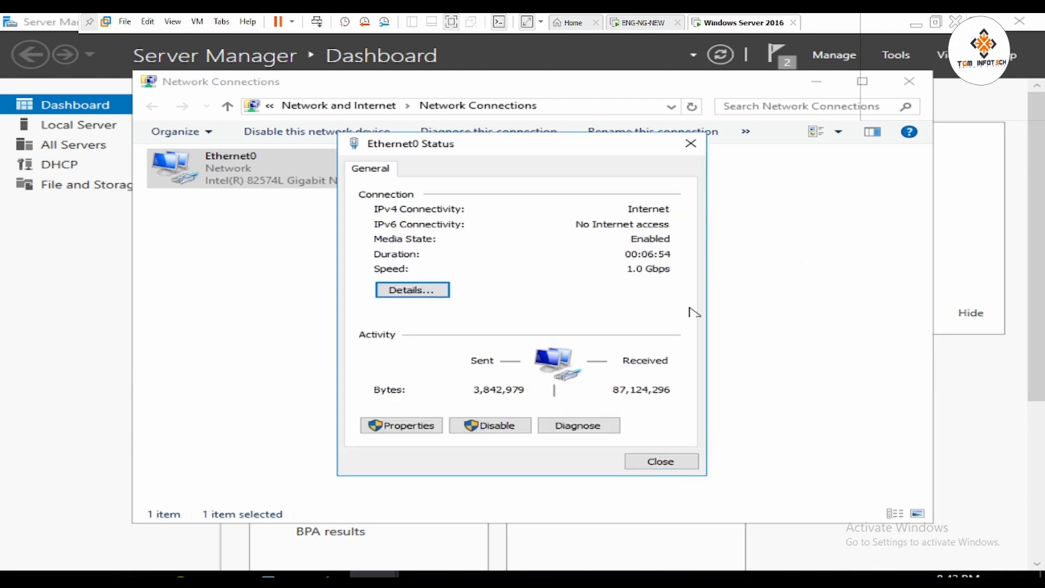
left_click(675, 462)
left_click(910, 82)
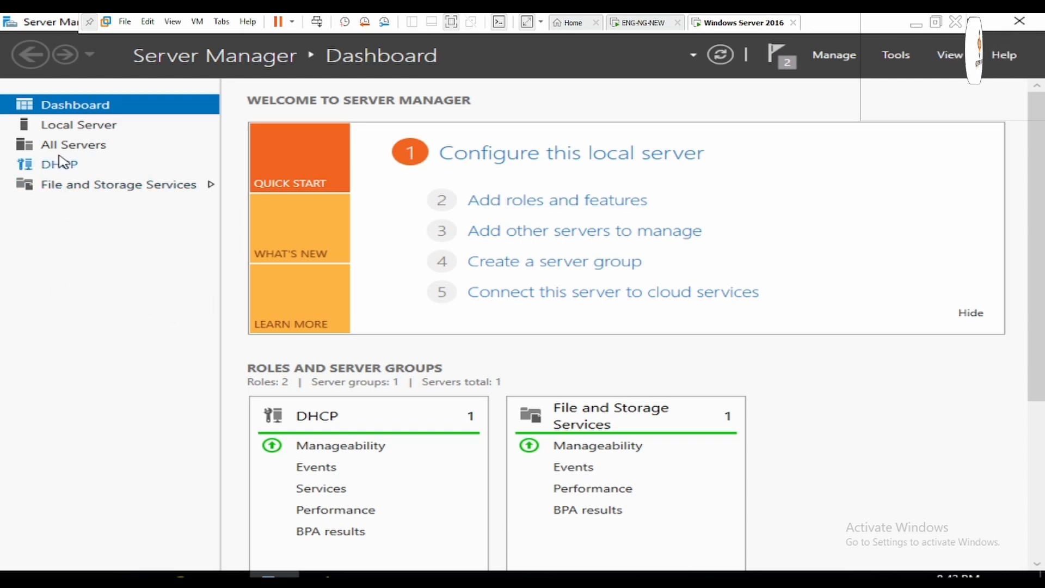
Open the DHCP console maximized and expand the server's IPv4 branch.
left_click(897, 56)
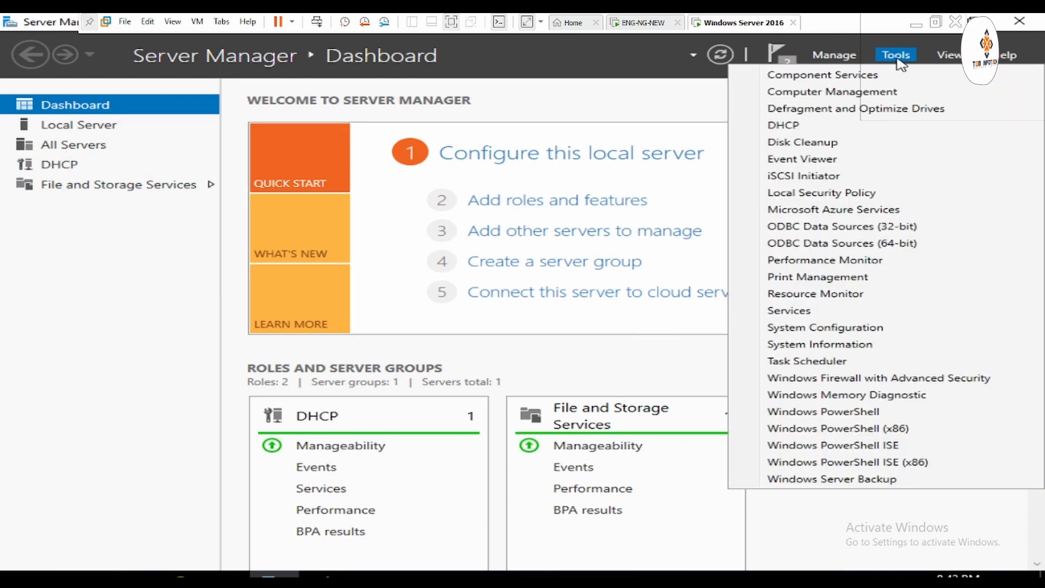
left_click(783, 126)
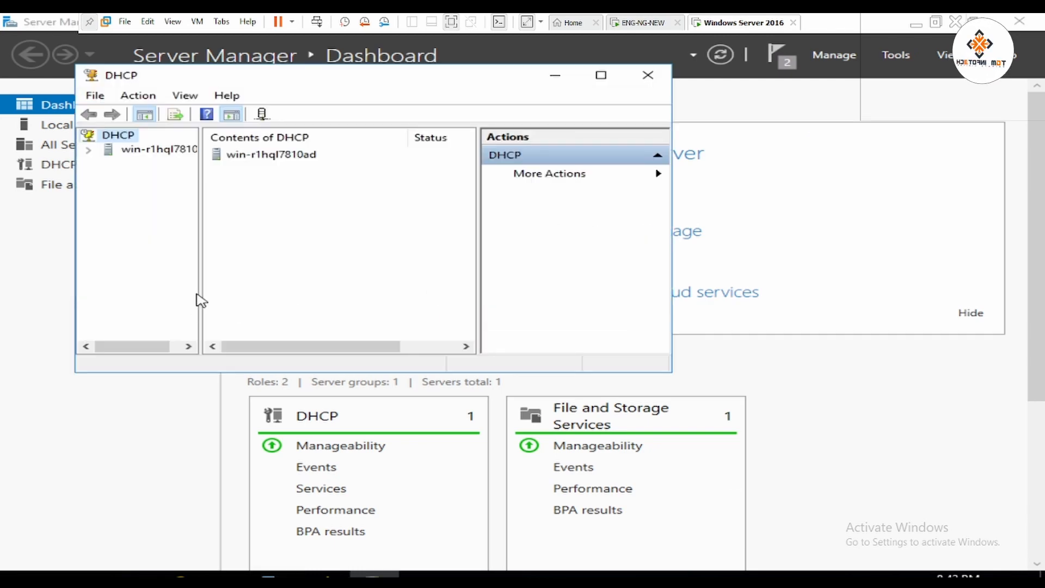
left_click(601, 75)
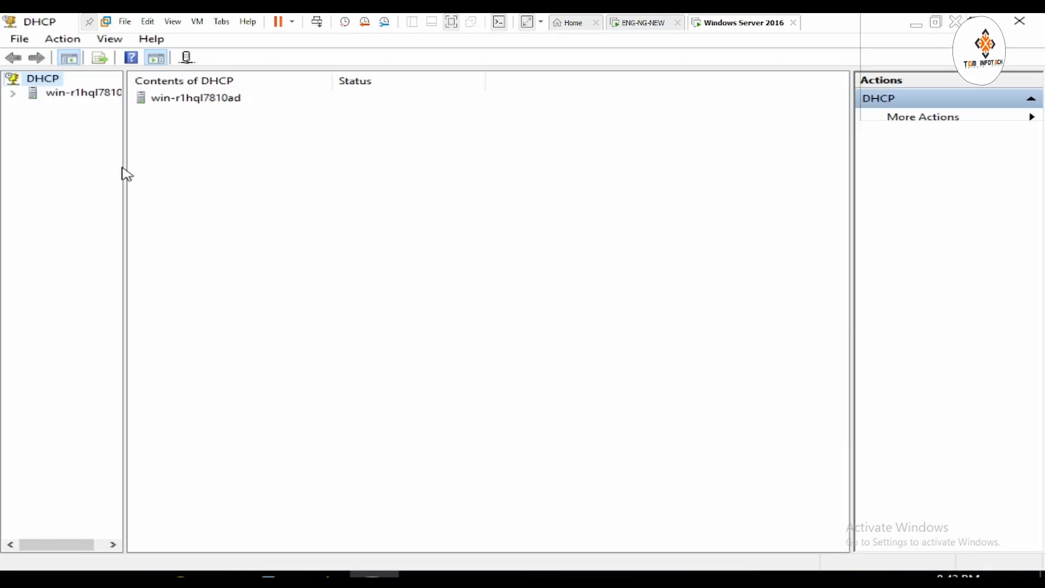
left_click_drag(124, 166, 209, 166)
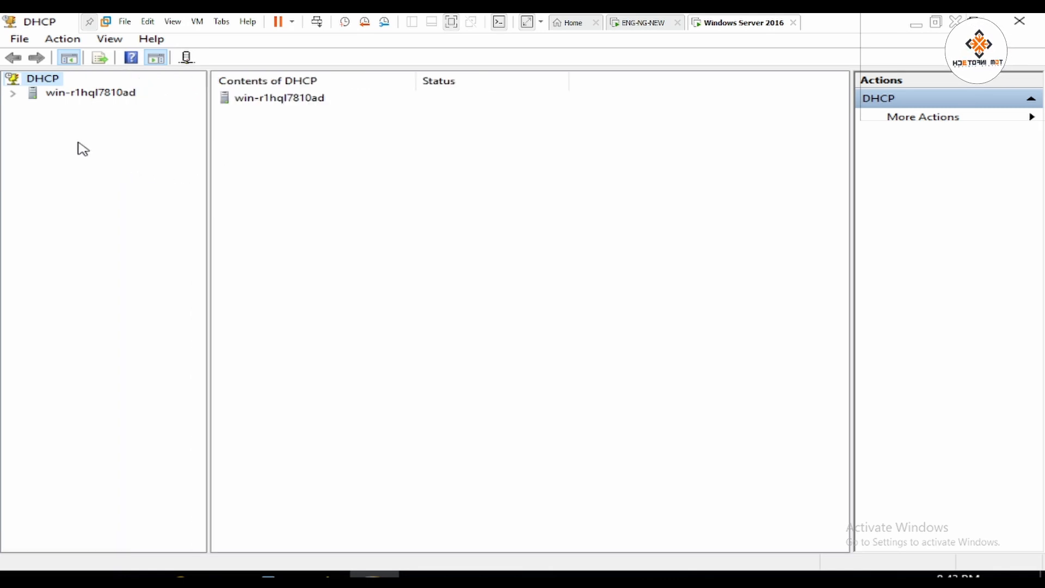
left_click(12, 92)
left_click(32, 107)
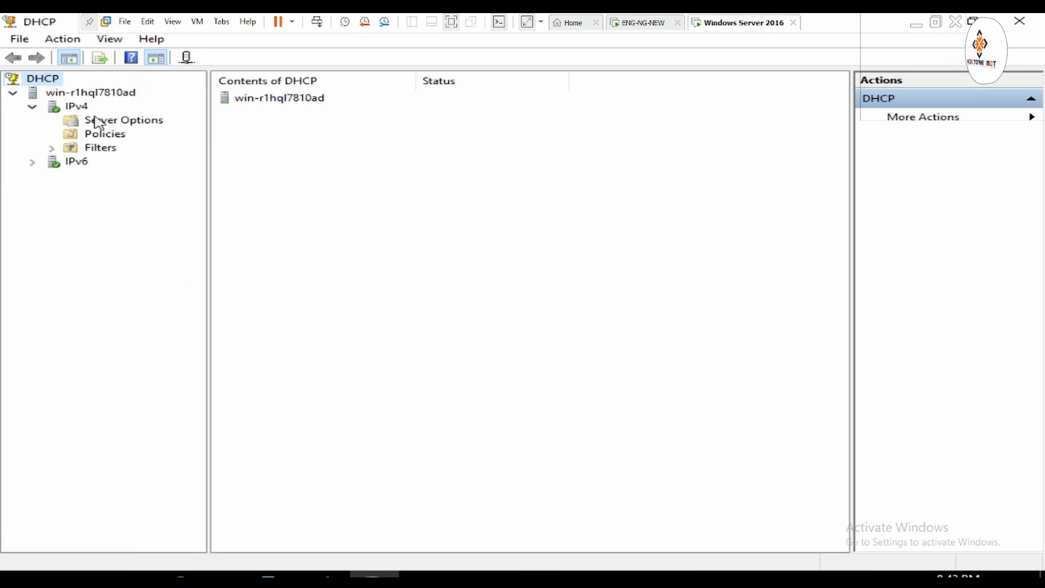
Start a new IPv4 scope named TGM.
right_click(74, 107)
left_click(142, 138)
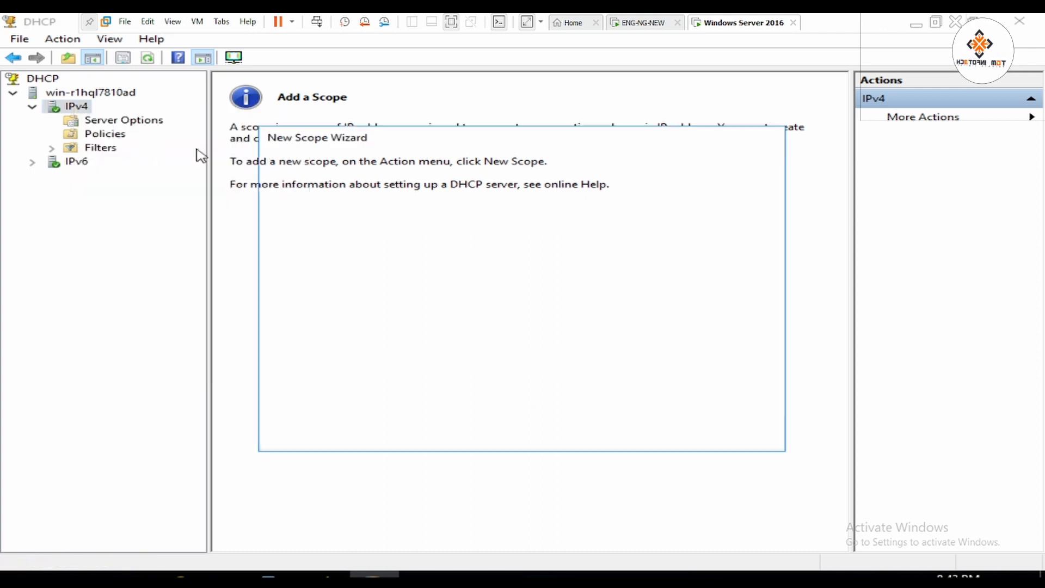
left_click(660, 435)
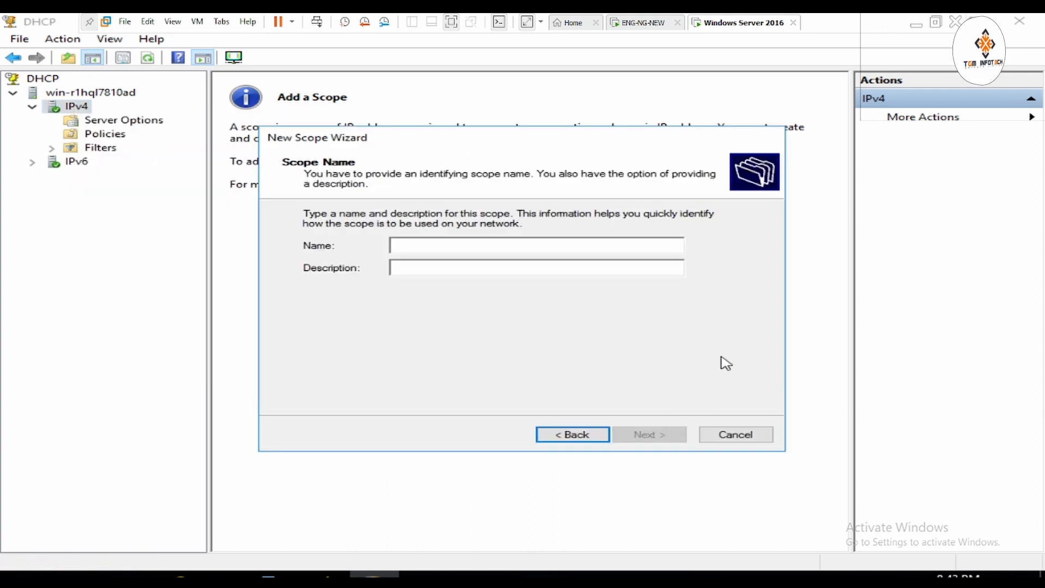
type("TGM")
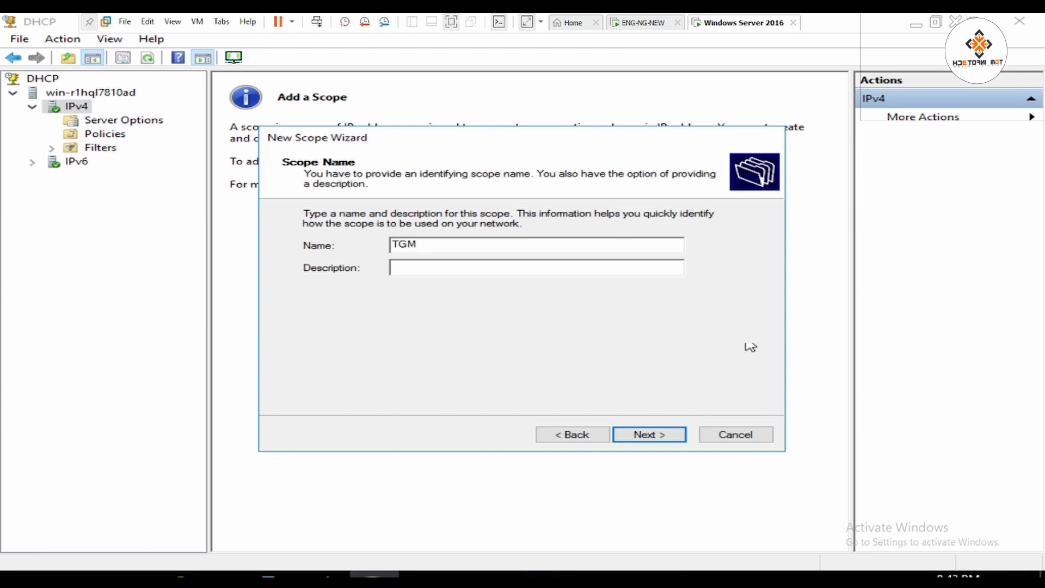
left_click(666, 439)
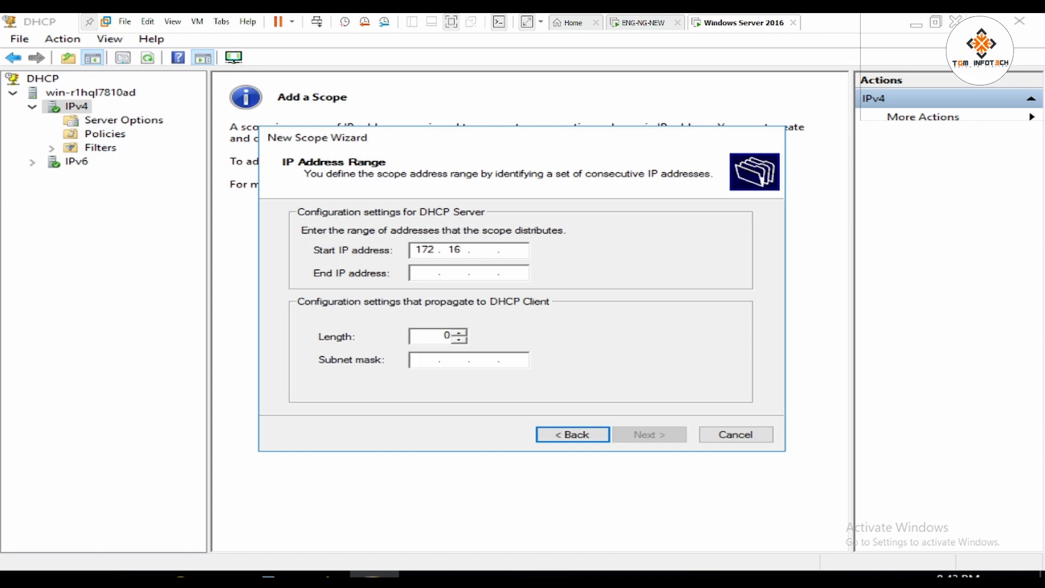
Set the scope range 172.16.0.10–172.16.0.50 with no exclusions and the default lease duration.
key("Tab")
type("1")
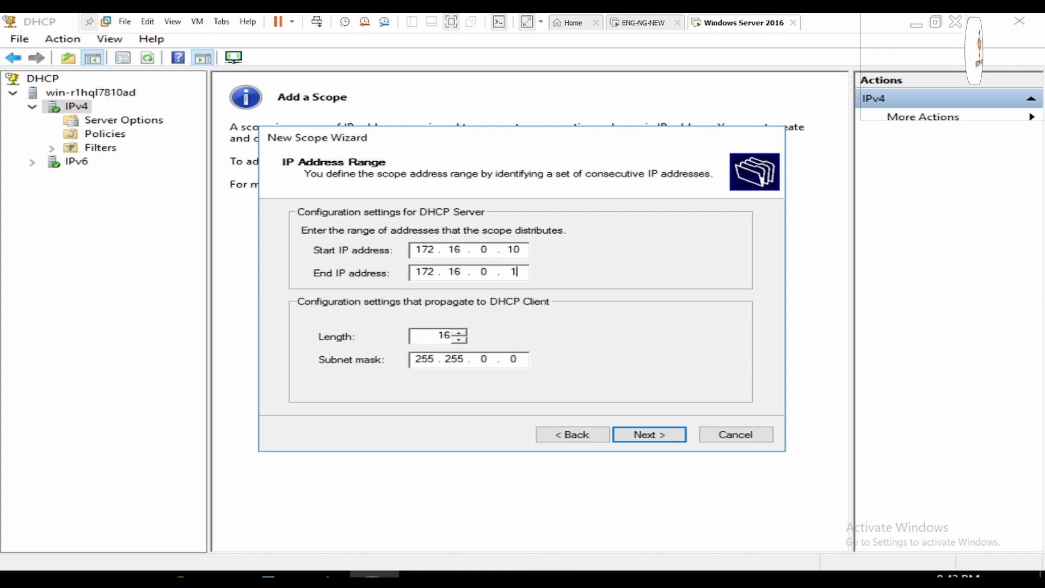
key("Tab")
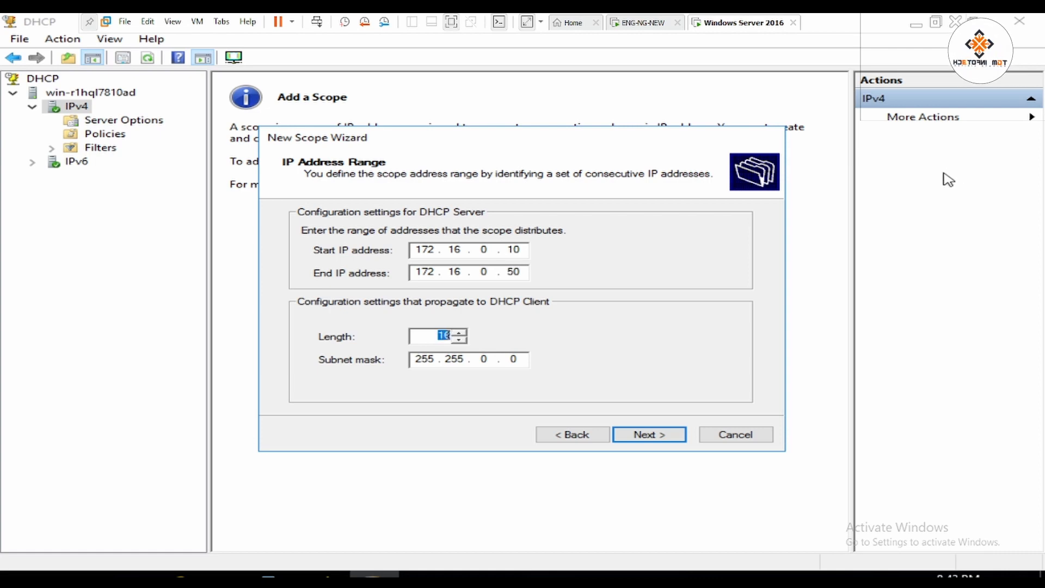
left_click(649, 434)
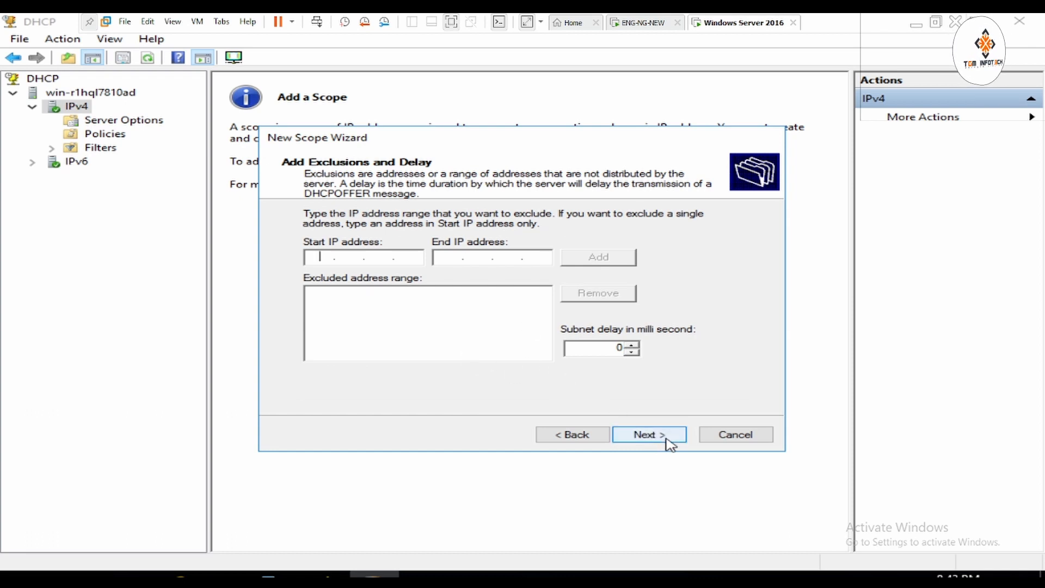
left_click(649, 434)
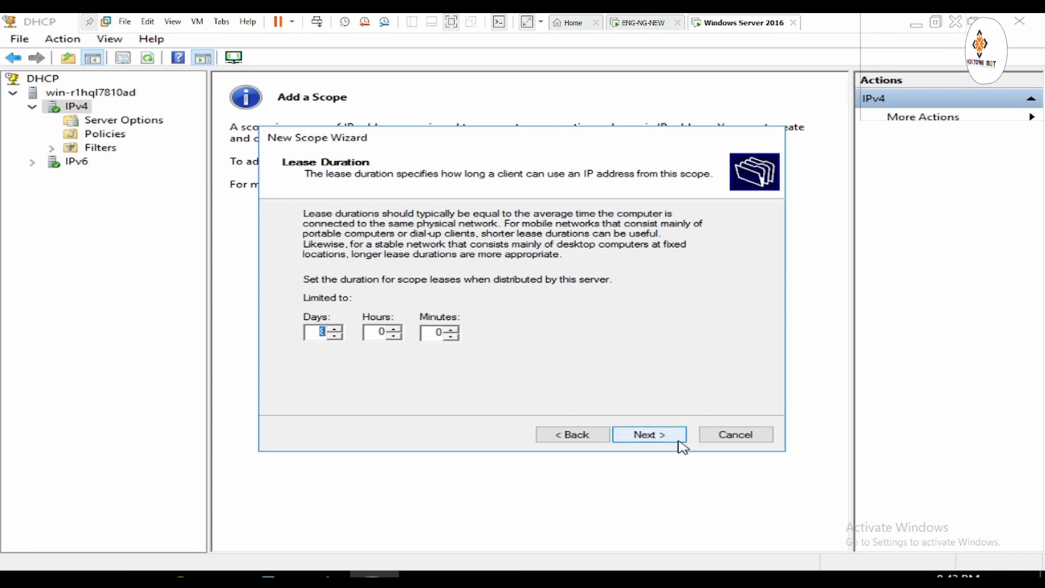
left_click(649, 434)
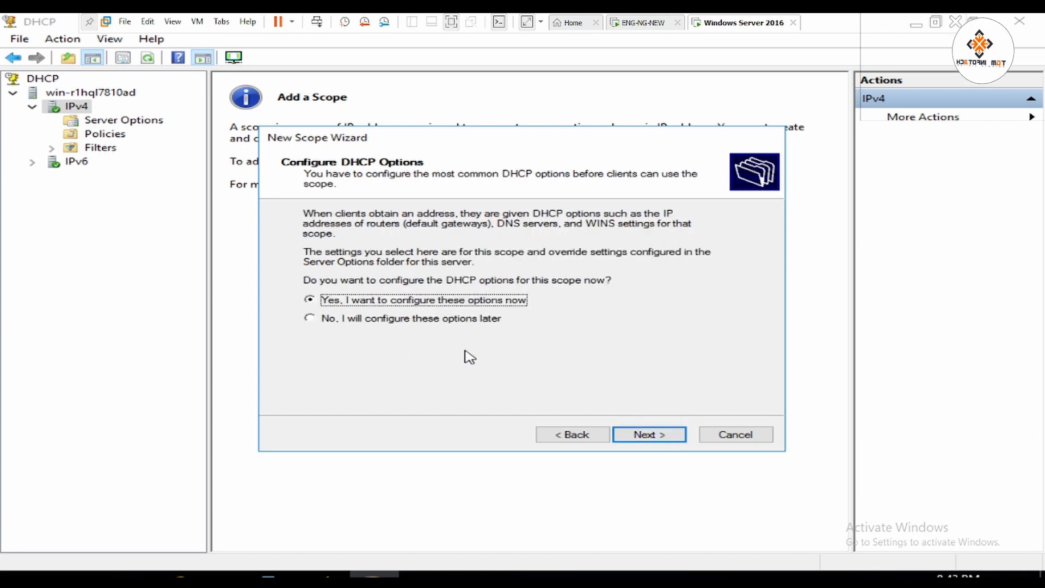
Add 172.16.0.1 as the default gateway, skip DNS and WINS, and activate the scope.
left_click(656, 433)
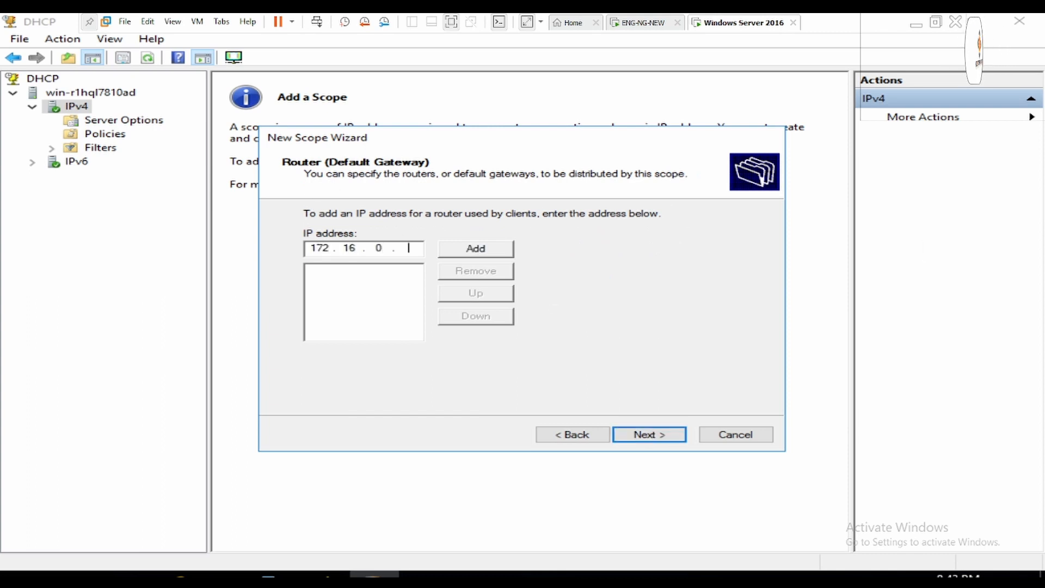
left_click(482, 251)
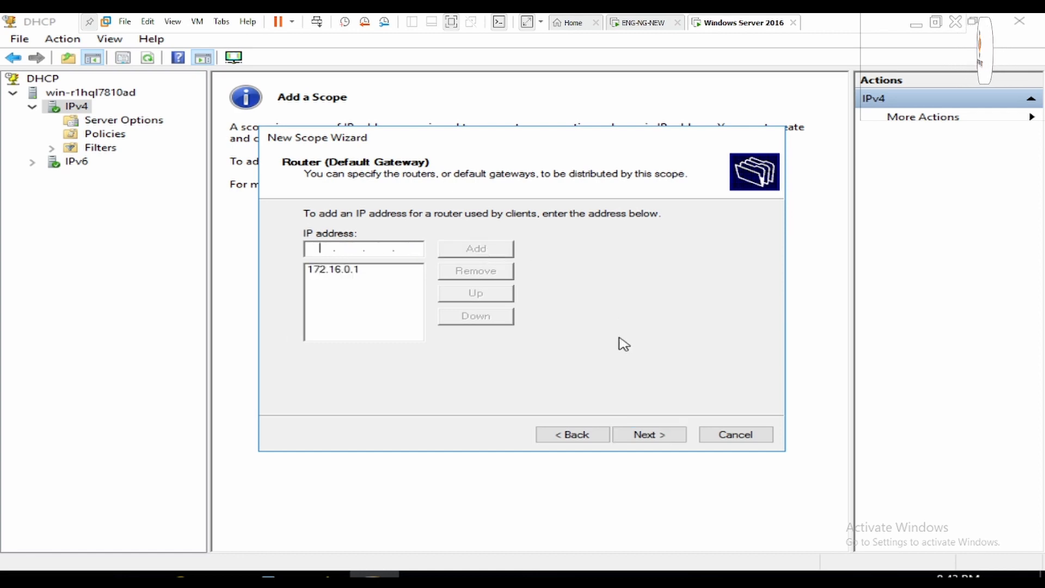
left_click(652, 435)
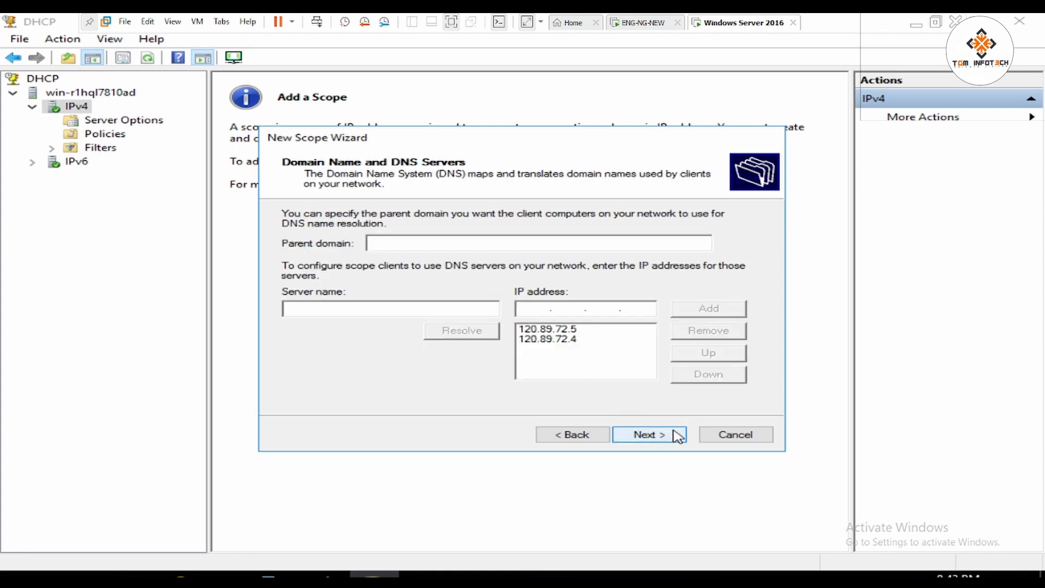
left_click(672, 435)
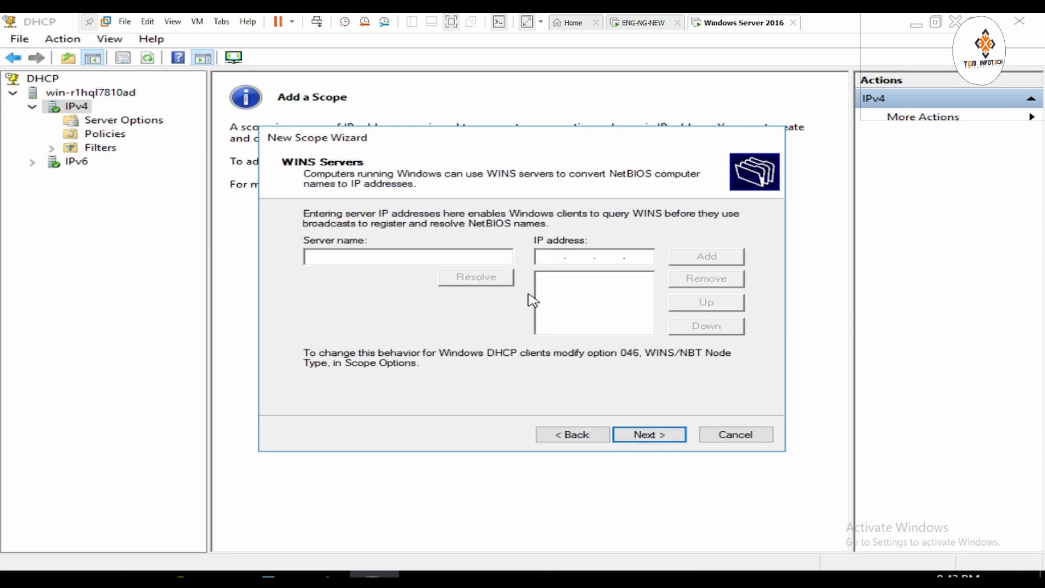
left_click(677, 436)
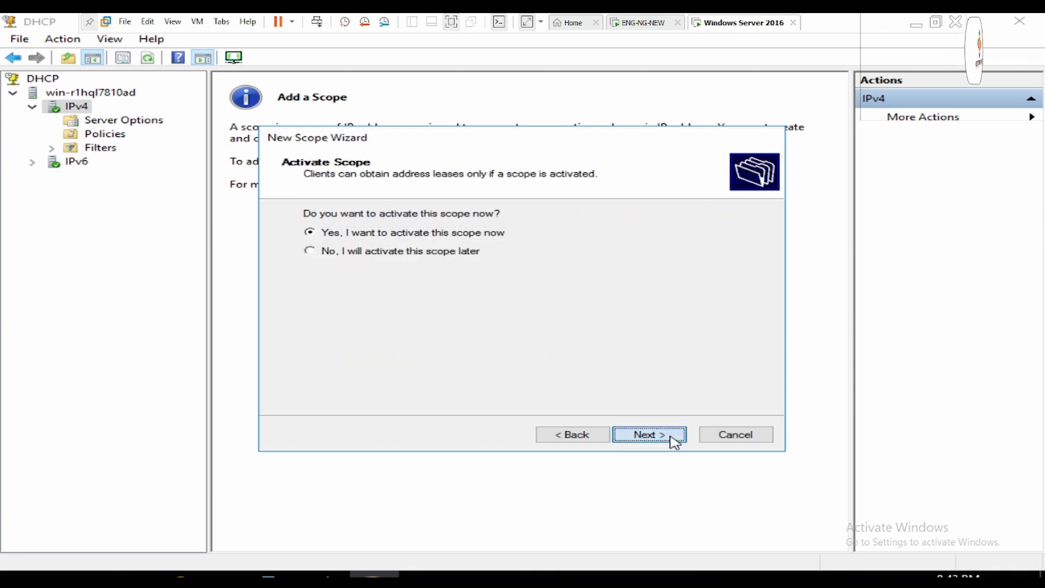
left_click(675, 438)
left_click(674, 438)
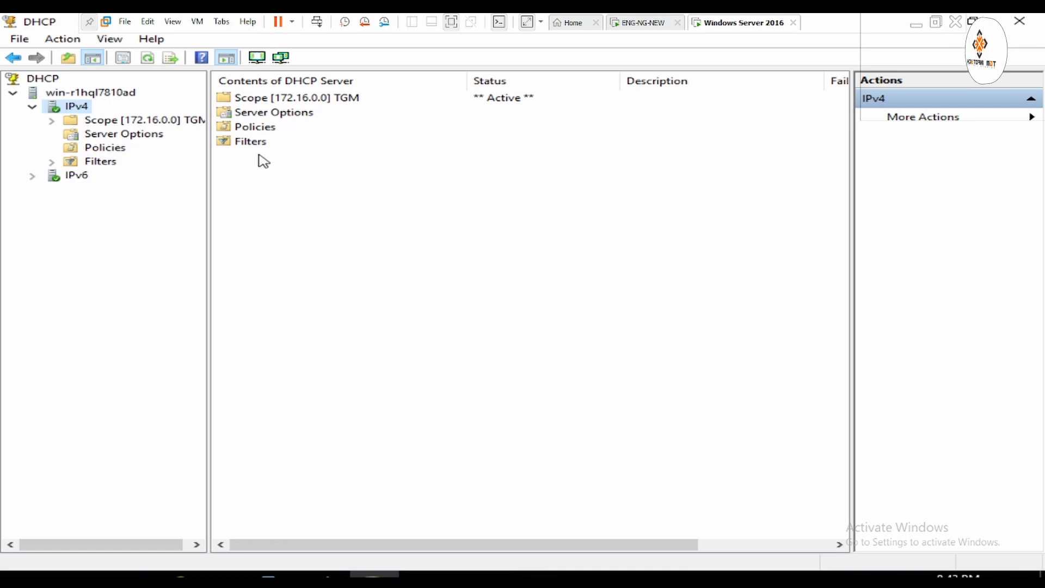
Expand the 172.16.0.0 scope and review its Address Pool and Address Leases.
left_click(51, 120)
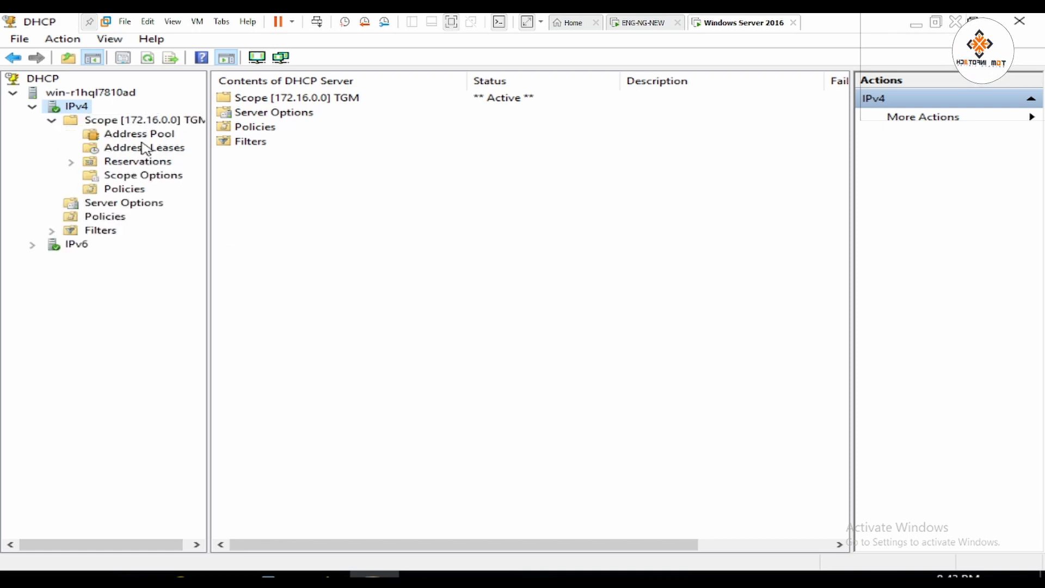
left_click(136, 148)
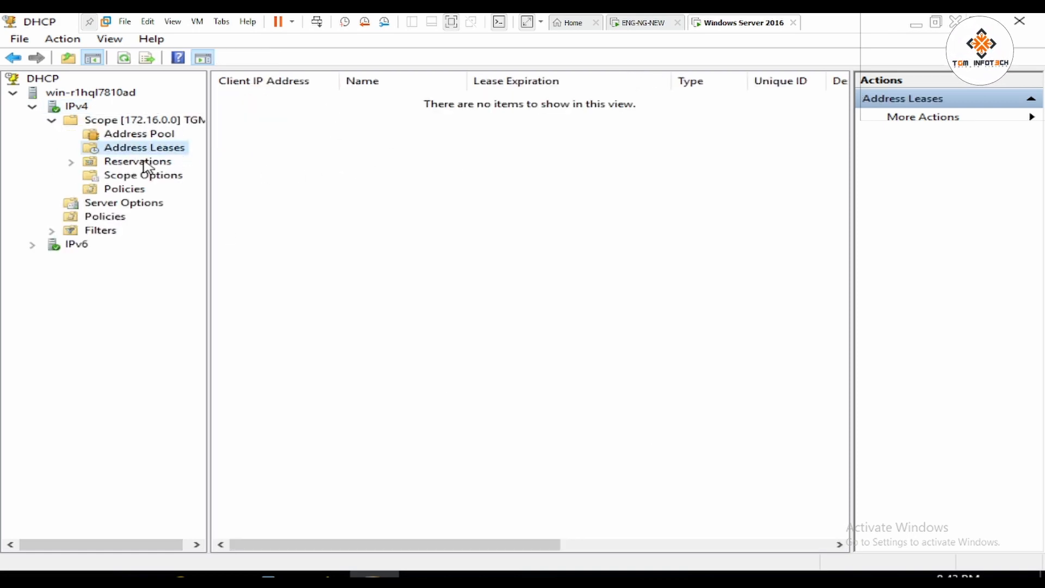
left_click(136, 136)
left_click(142, 150)
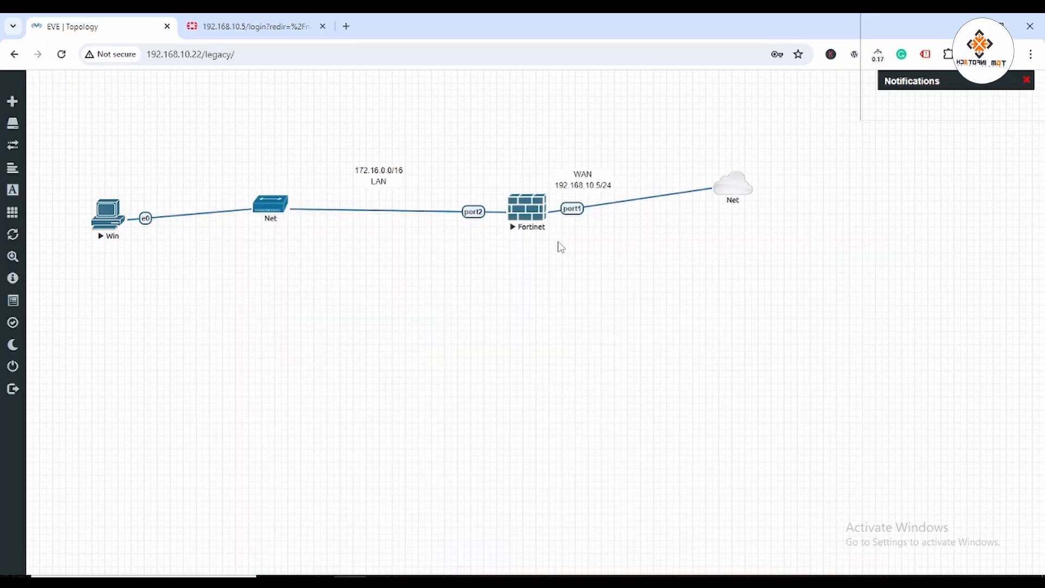
Log in to FortiGate as admin with the admin password, postponing setup and dismissing the welcome notice.
left_click(285, 27)
left_click(458, 304)
type("admin")
key("Tab")
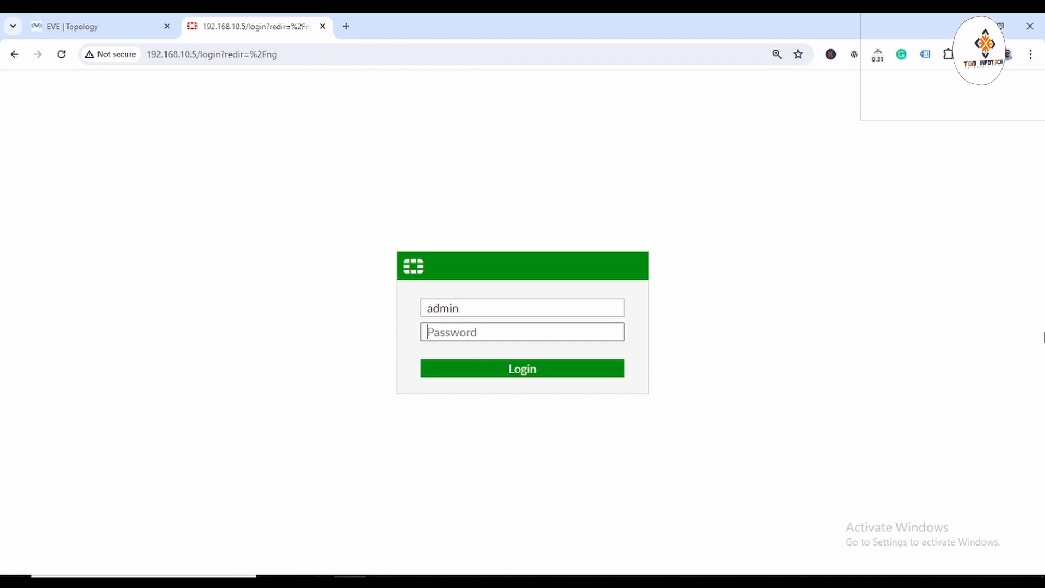
type("123")
key("Return")
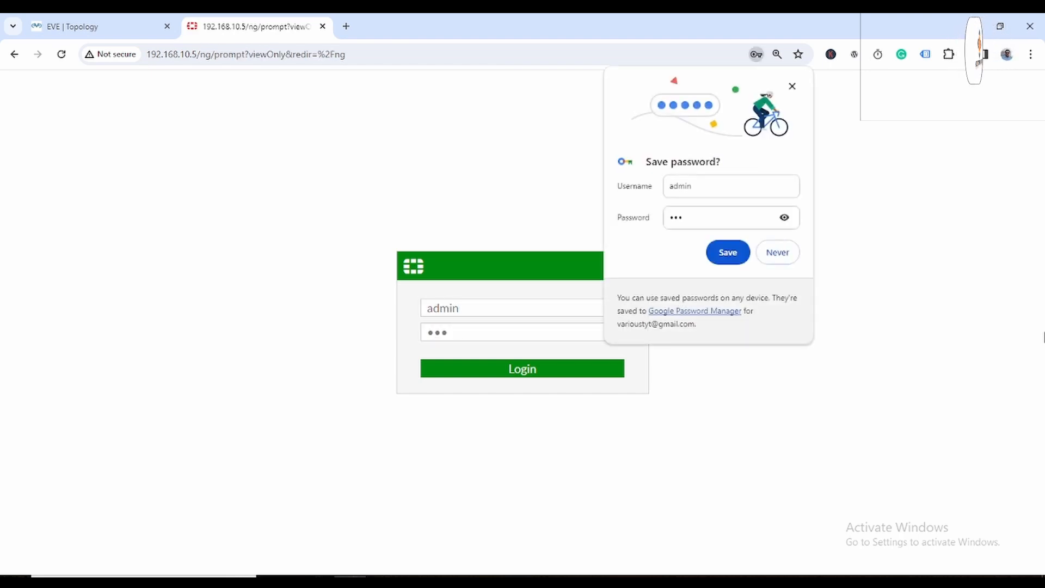
left_click(795, 90)
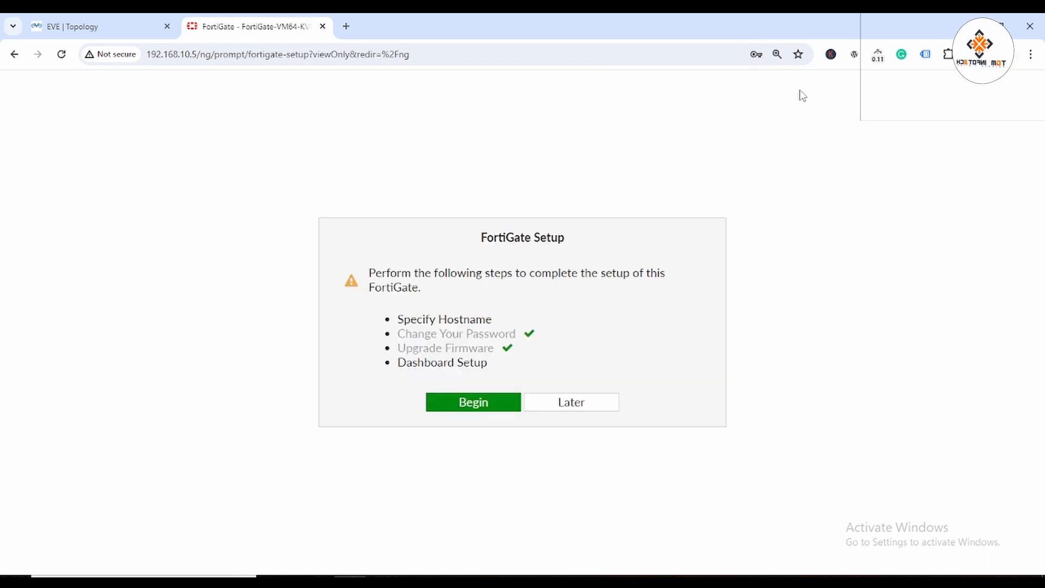
left_click(579, 400)
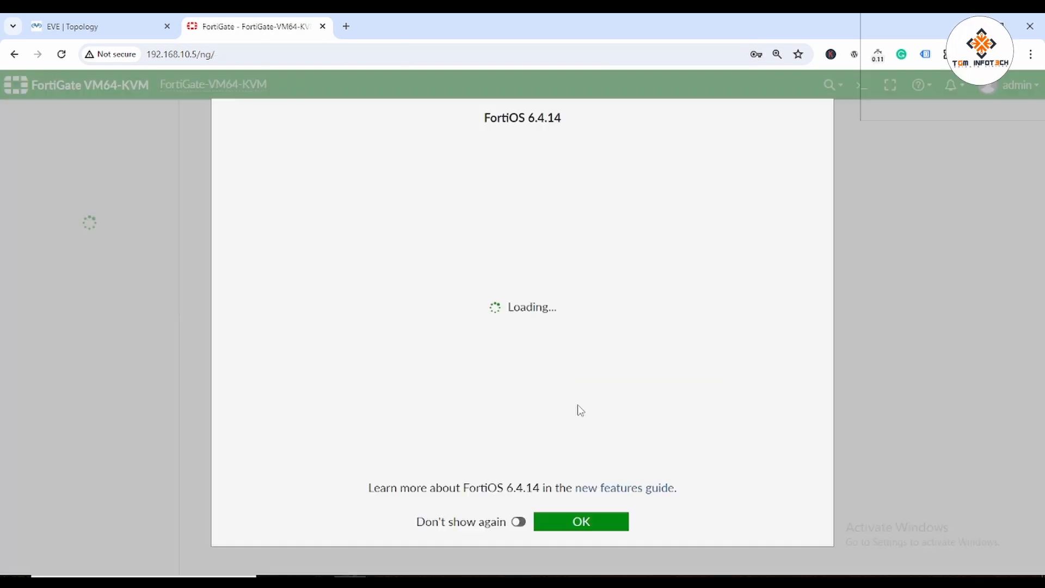
left_click(598, 514)
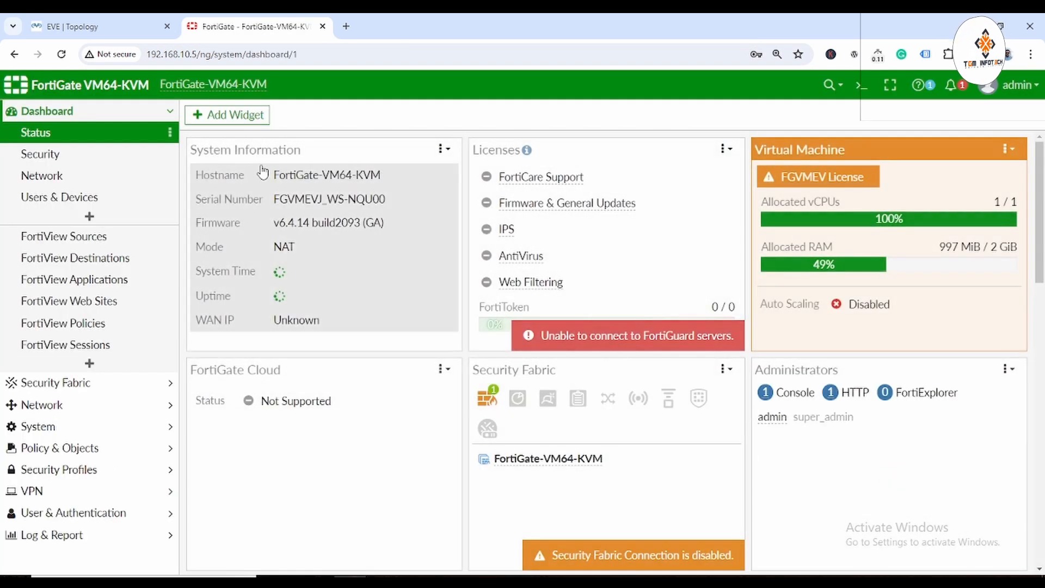
Go to Network > Interfaces and open port1 for editing.
left_click(66, 405)
left_click(70, 180)
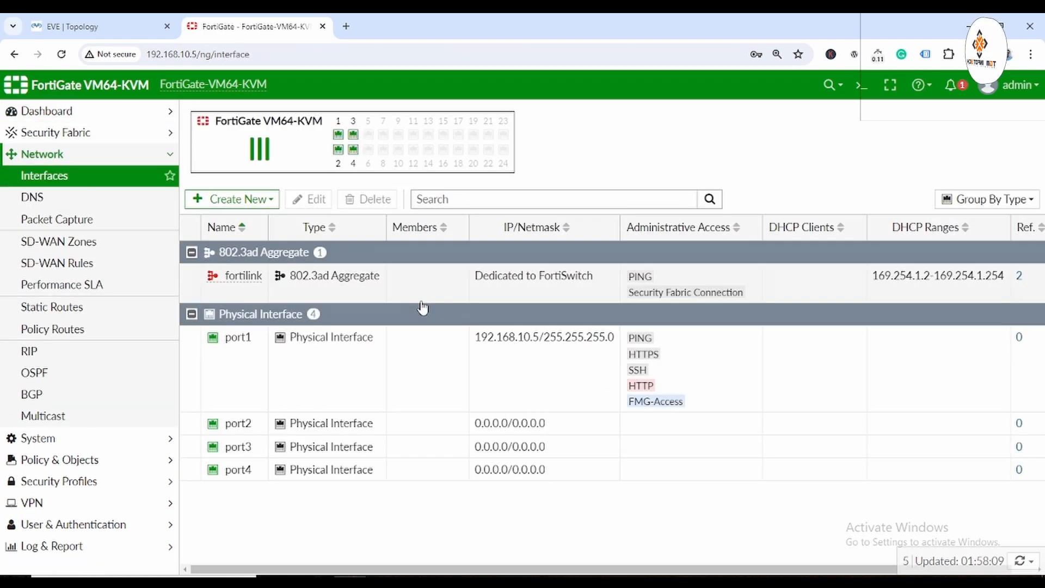
double_click(235, 337)
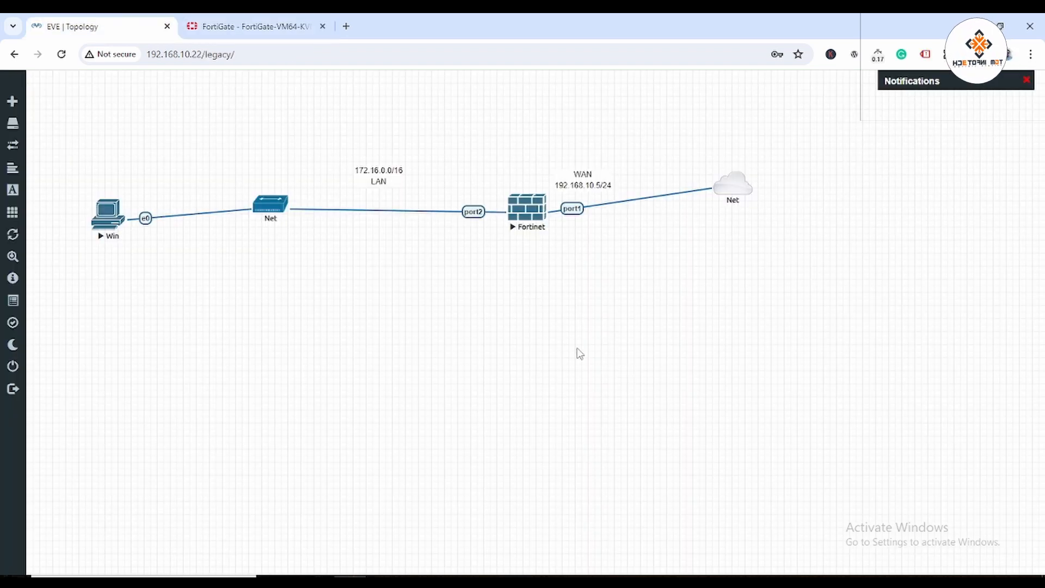
left_click(256, 26)
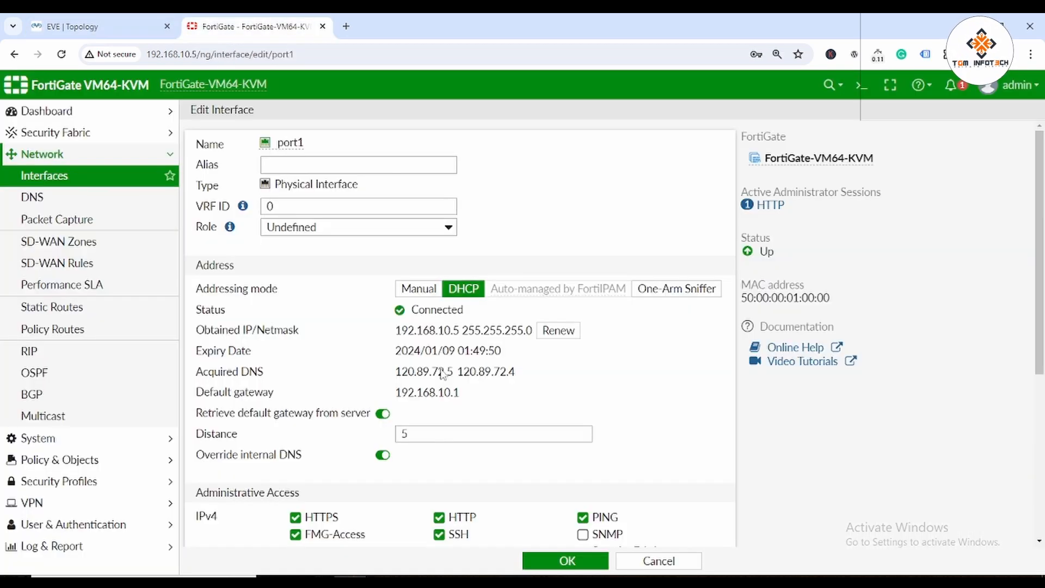
scroll(544, 345, "down", 5)
scroll(517, 343, "up", 5)
Give port1 the alias WAN and the WAN role, and save.
left_click(346, 163)
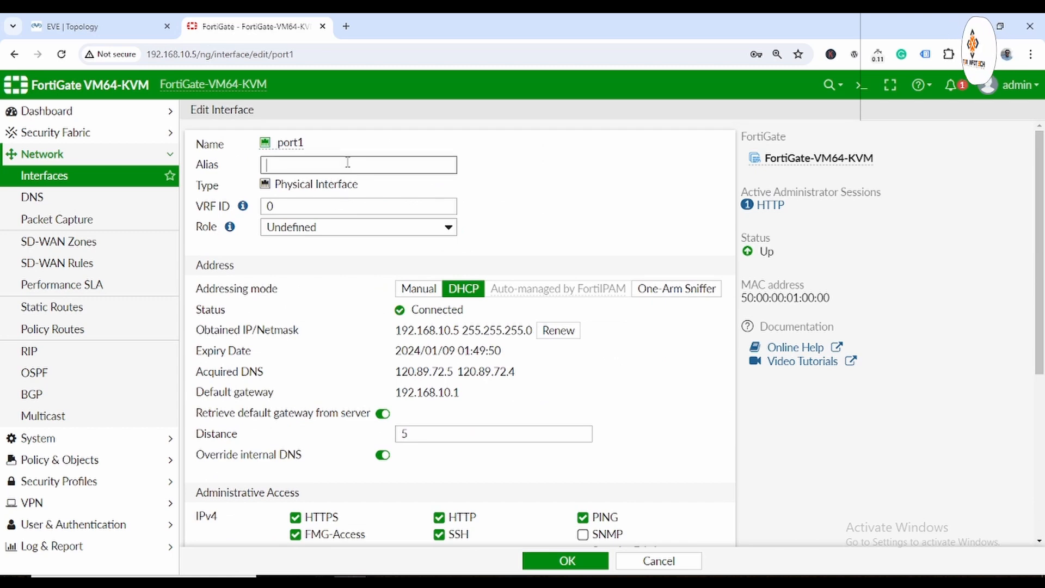
type("WAN")
left_click(332, 228)
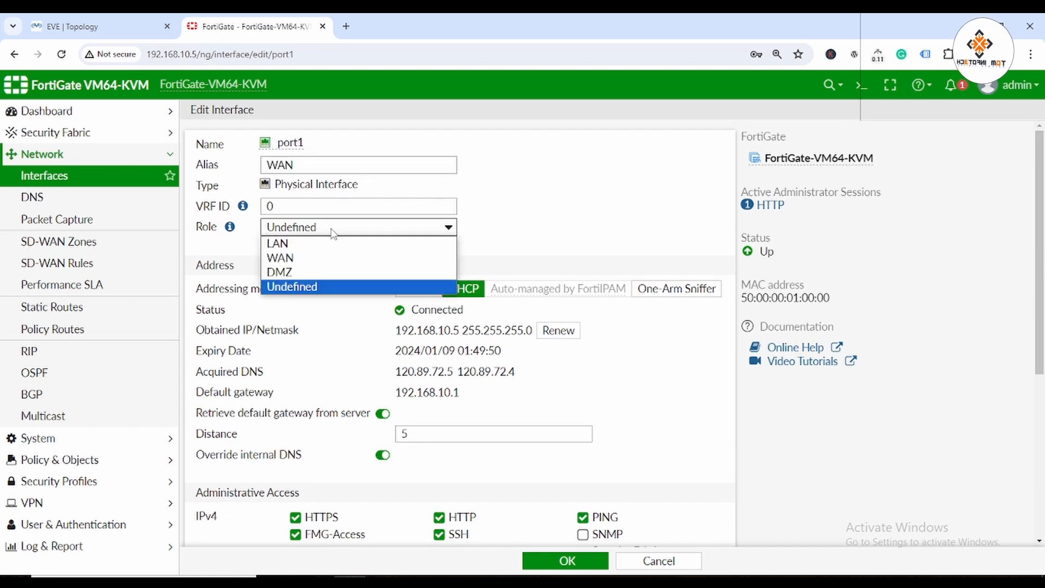
left_click(303, 258)
scroll(626, 436, "down", 5)
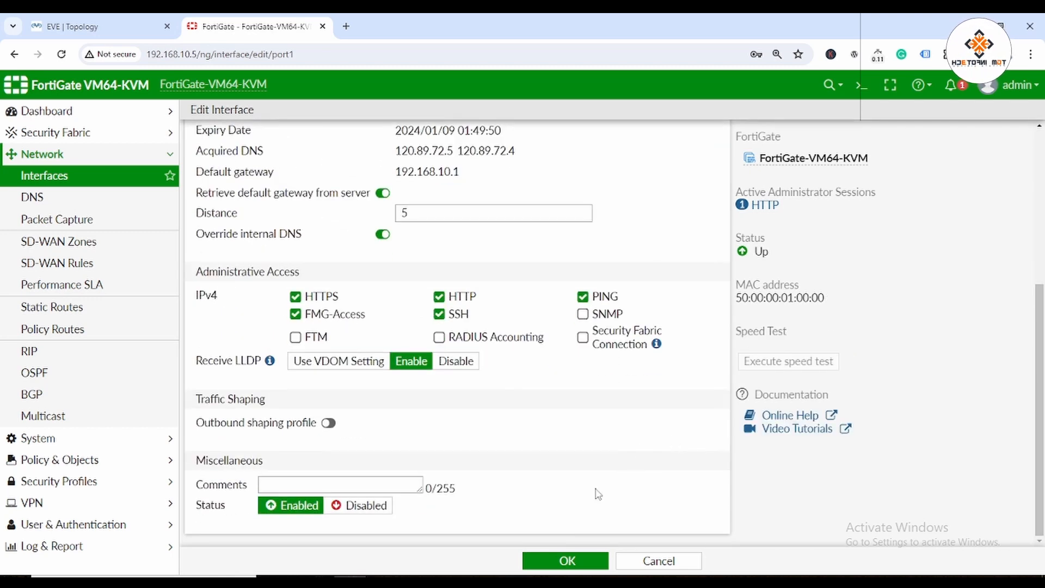
left_click(563, 560)
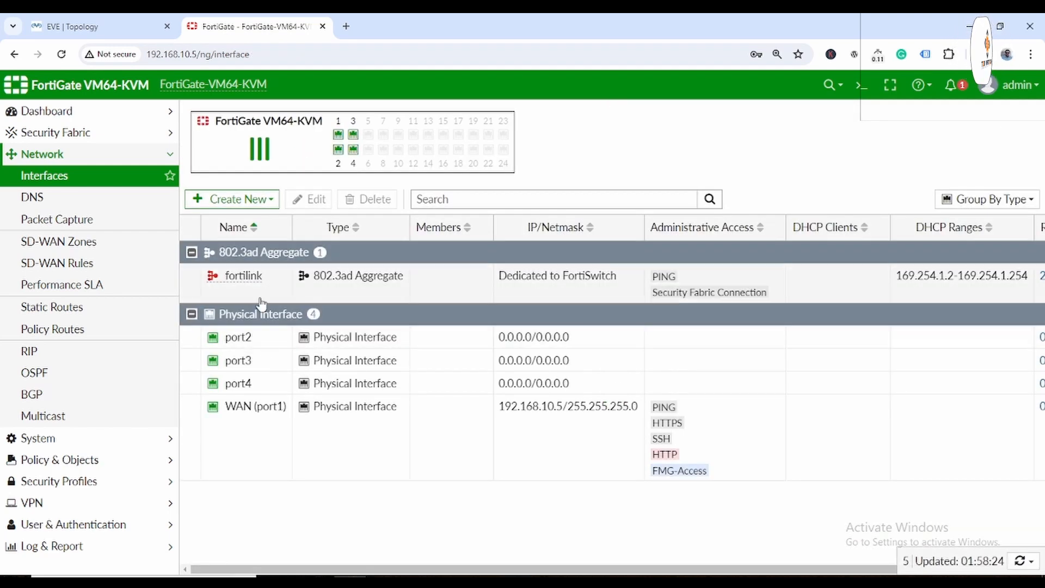
left_click(100, 26)
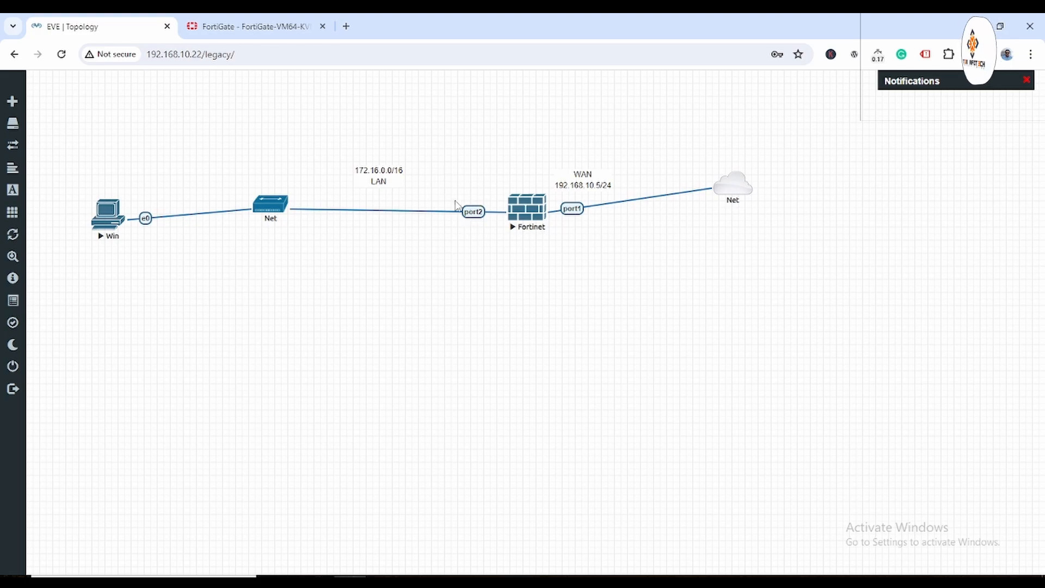
left_click(258, 27)
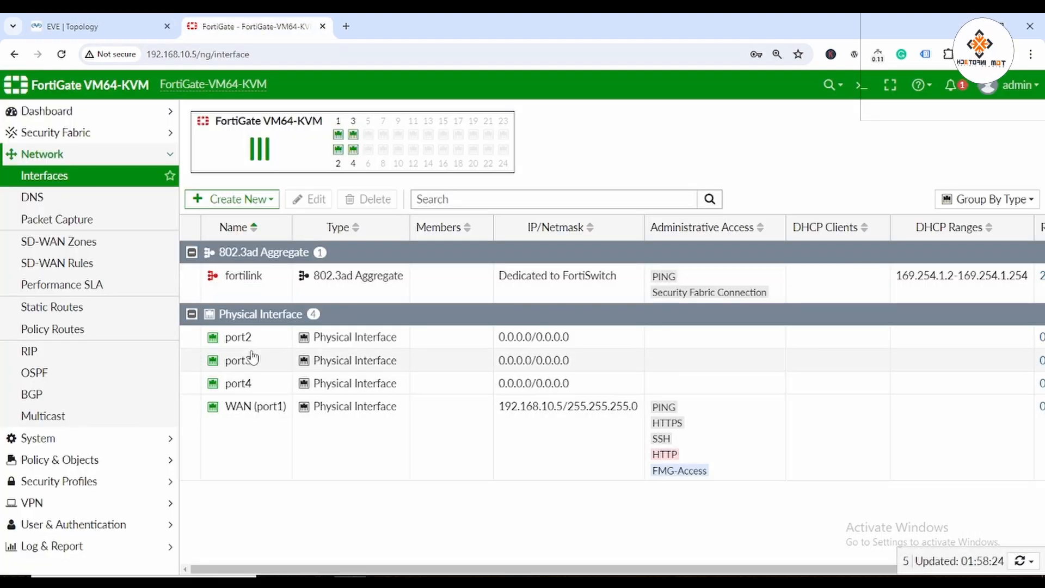
Give port2 a LAN alias and role, address 172.16.0.1/16, and PING access.
double_click(250, 340)
left_click(305, 162)
mouse_move(760, 166)
type("LAN")
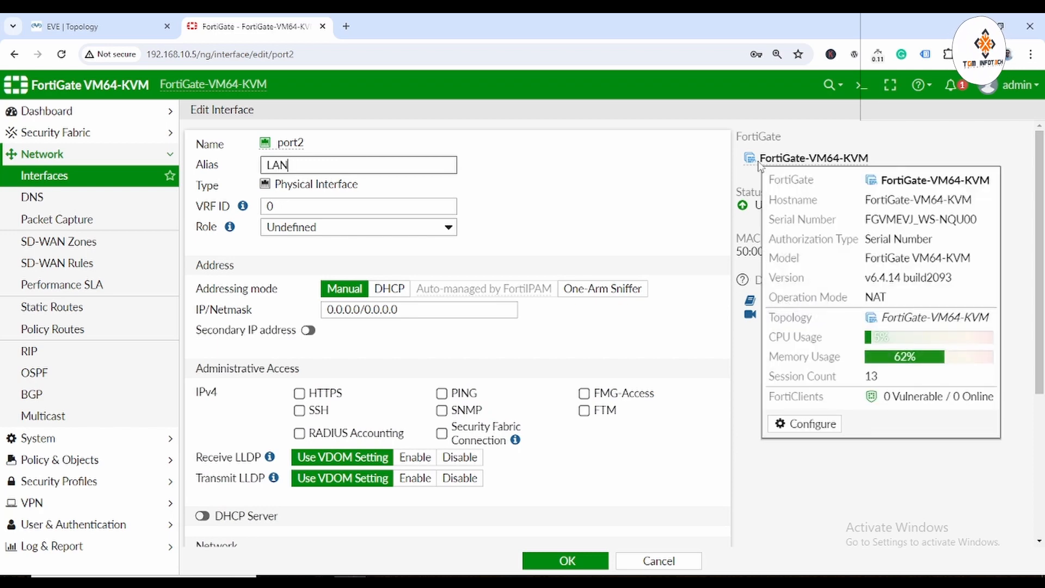
left_click(338, 229)
left_click(311, 243)
left_click_drag(506, 314, 253, 313)
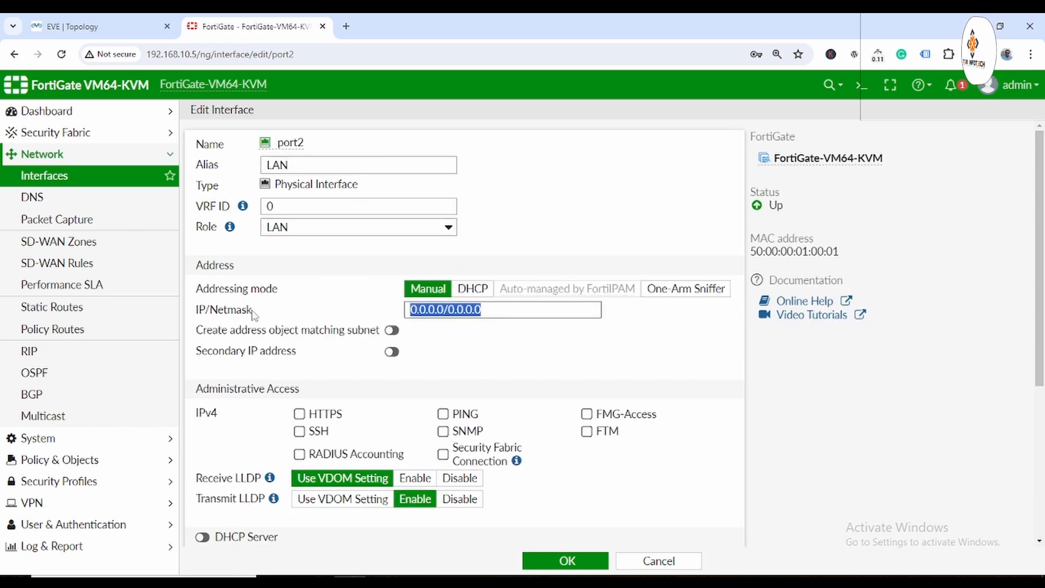
type("17")
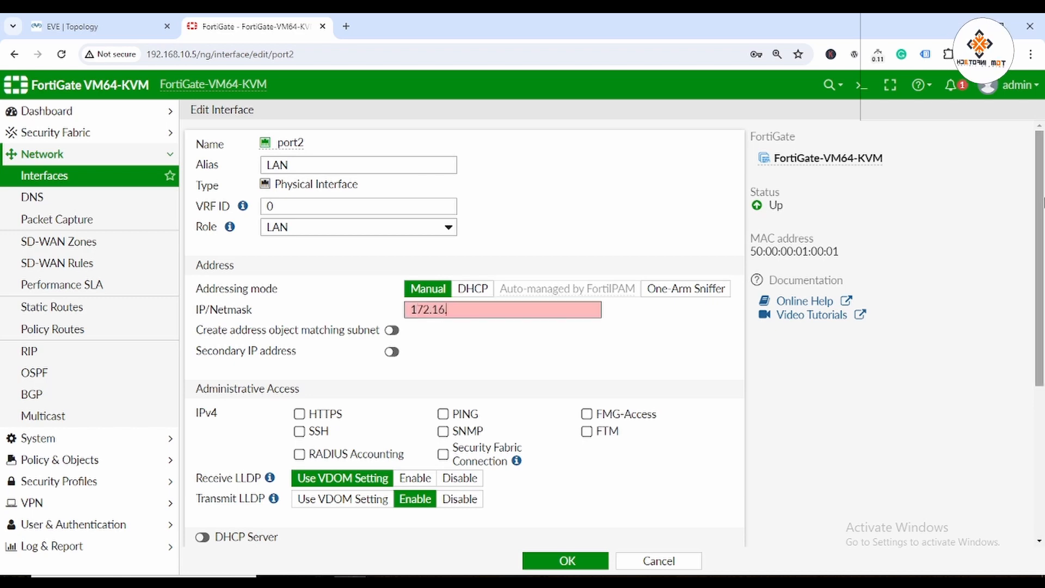
type("2.16.0.1/1")
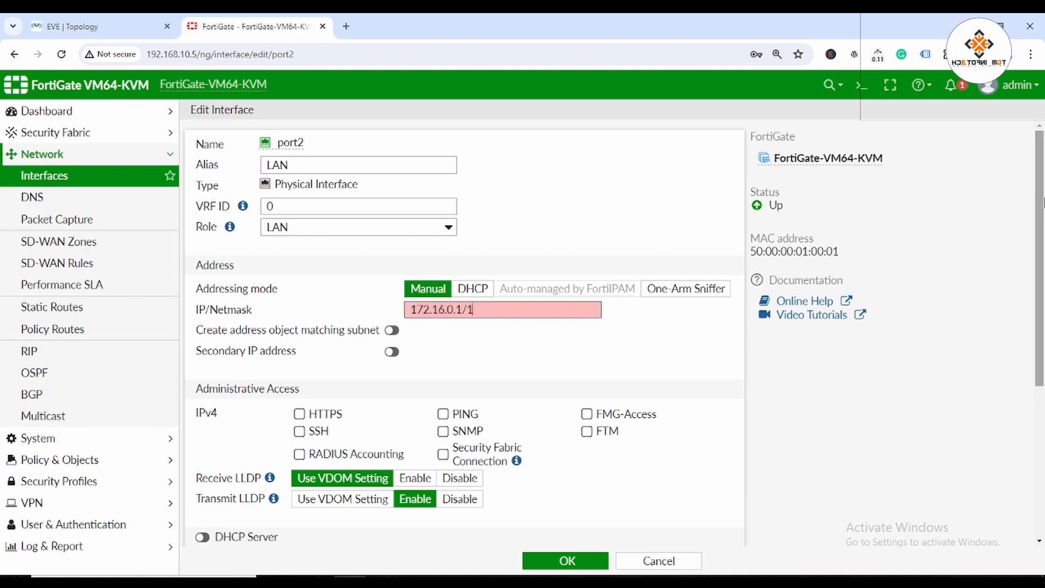
type("6")
left_click(443, 414)
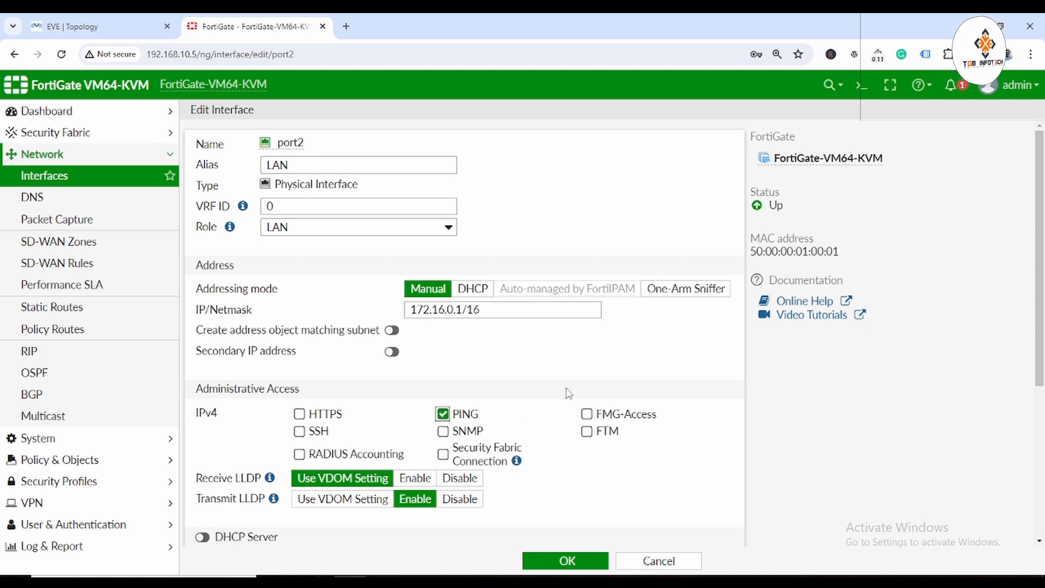
Enable port2's DHCP server in Relay mode pointing to 192.168.10.48, and save.
scroll(302, 437, "down", 3)
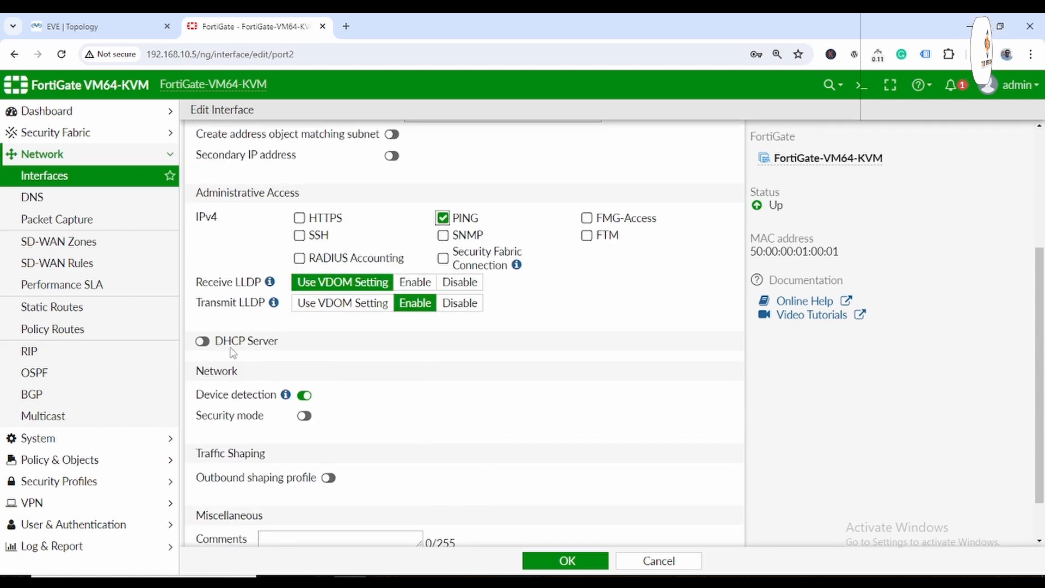
left_click(203, 341)
scroll(554, 352, "down", 4)
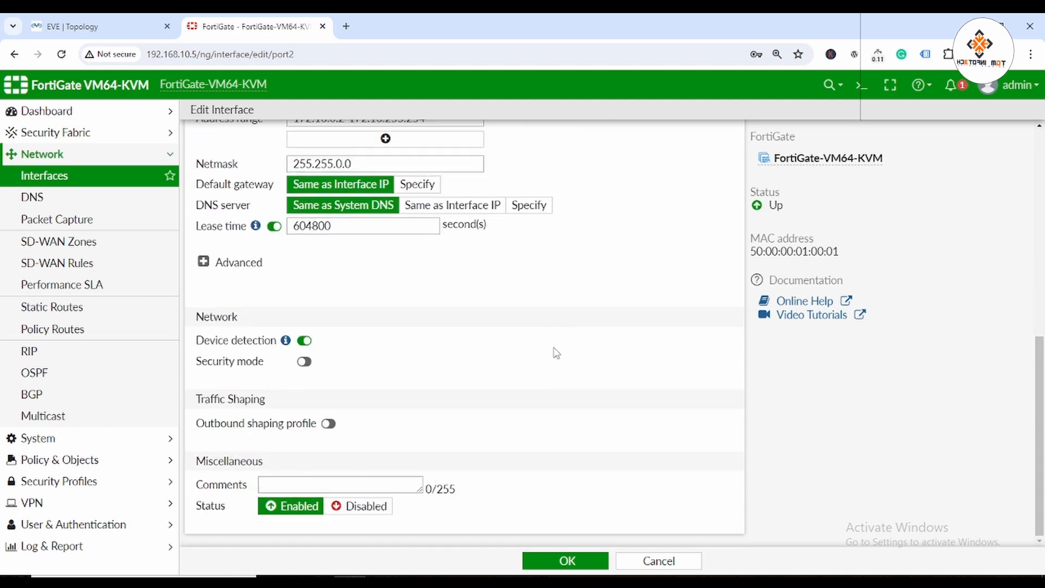
left_click(204, 262)
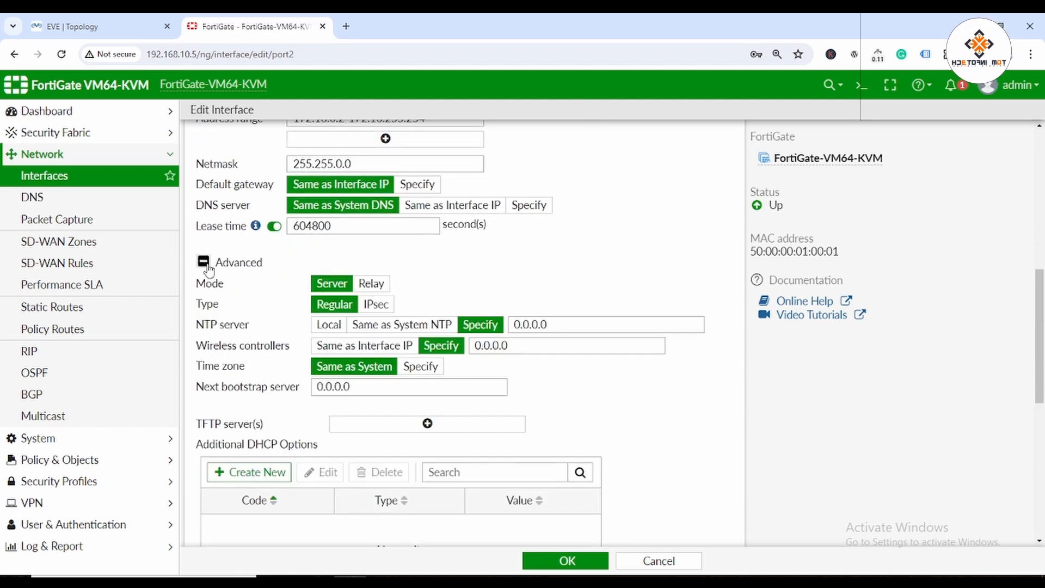
left_click(379, 287)
scroll(621, 303, "up", 3)
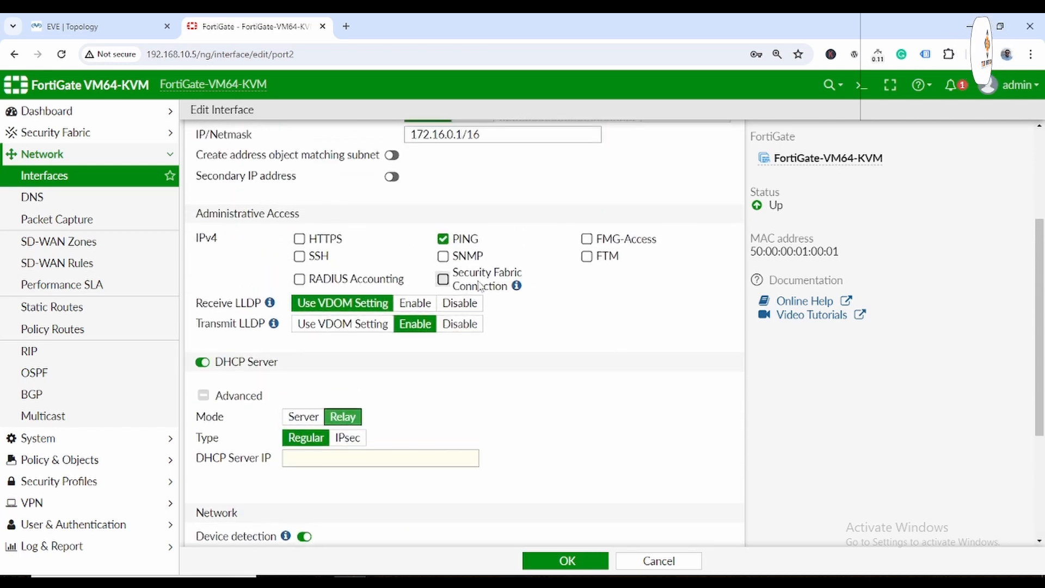
left_click(310, 460)
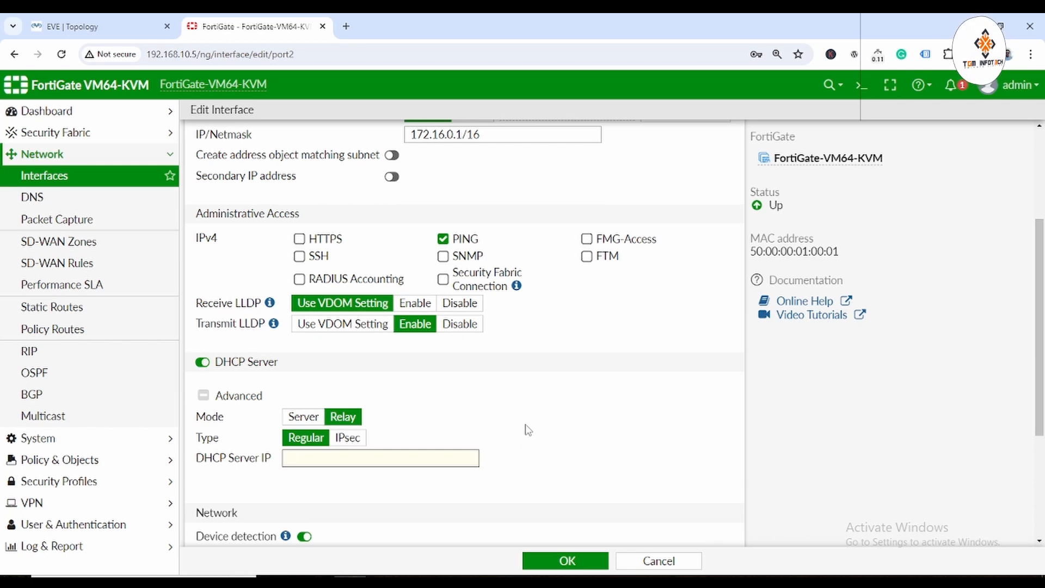
type("192.1")
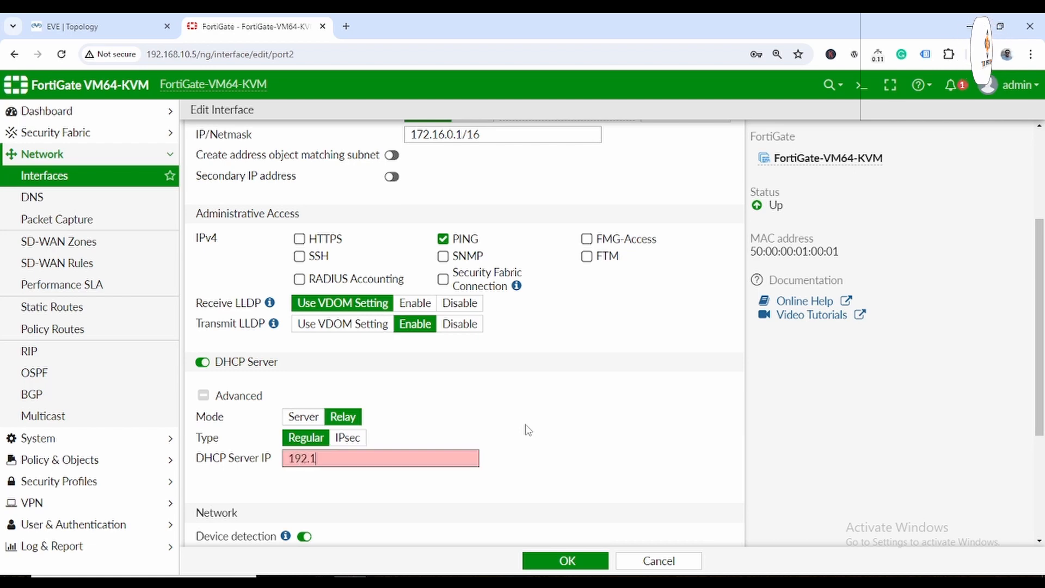
type(".48")
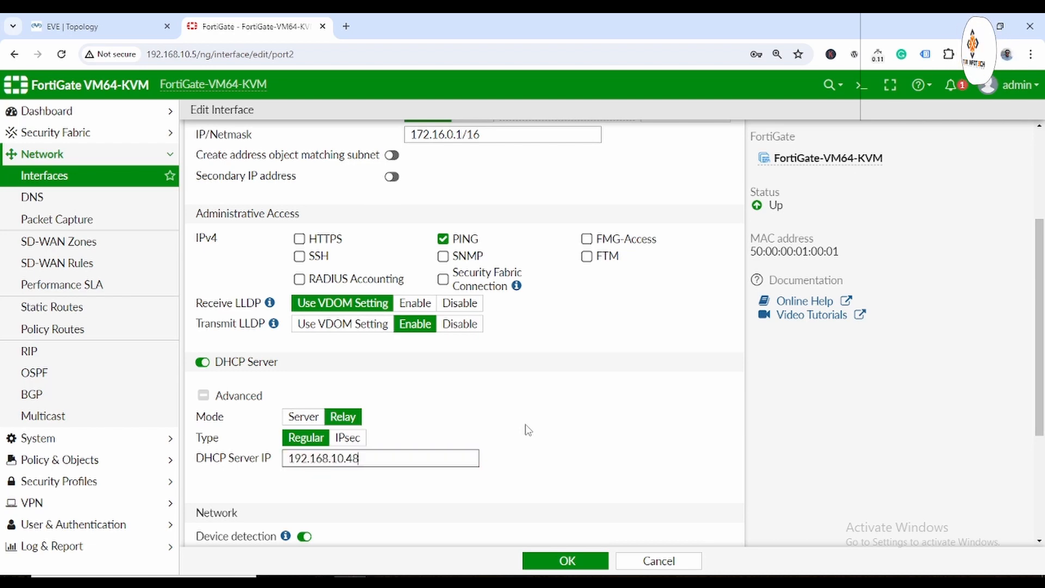
scroll(528, 427, "down", 5)
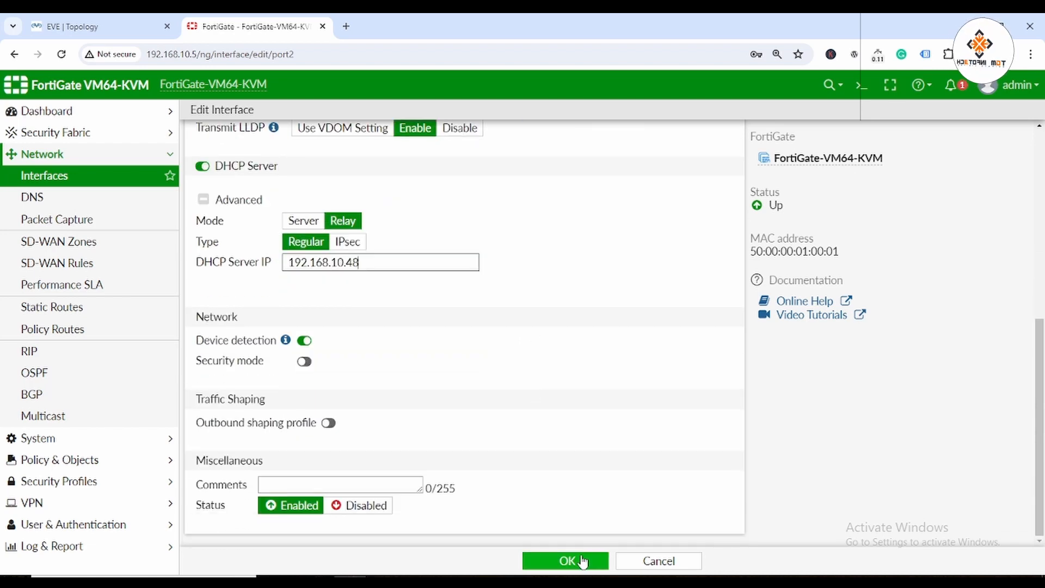
left_click(577, 560)
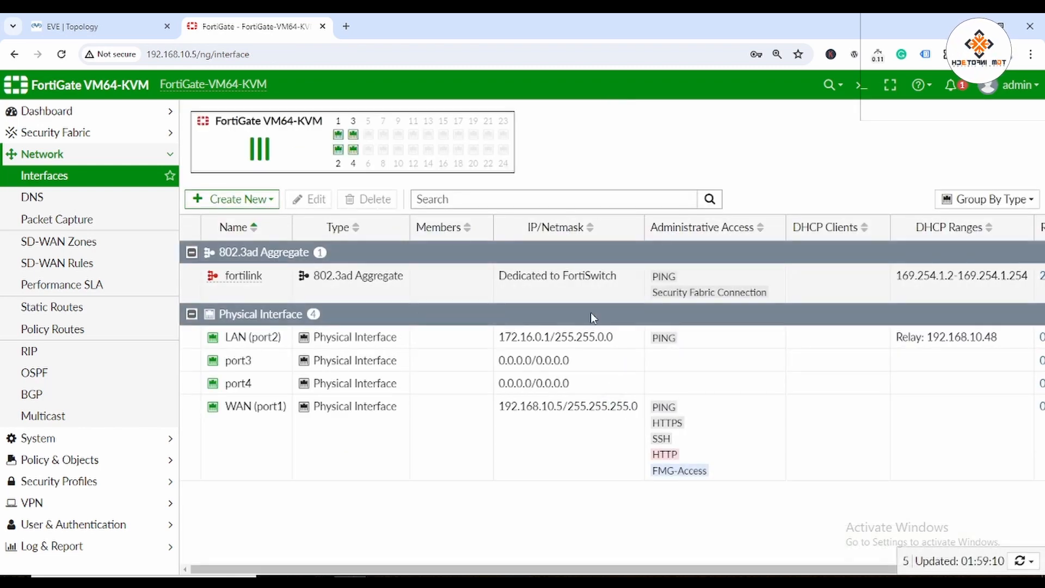
Create a new static route with gateway 192.168.10.1 and save it.
left_click(66, 307)
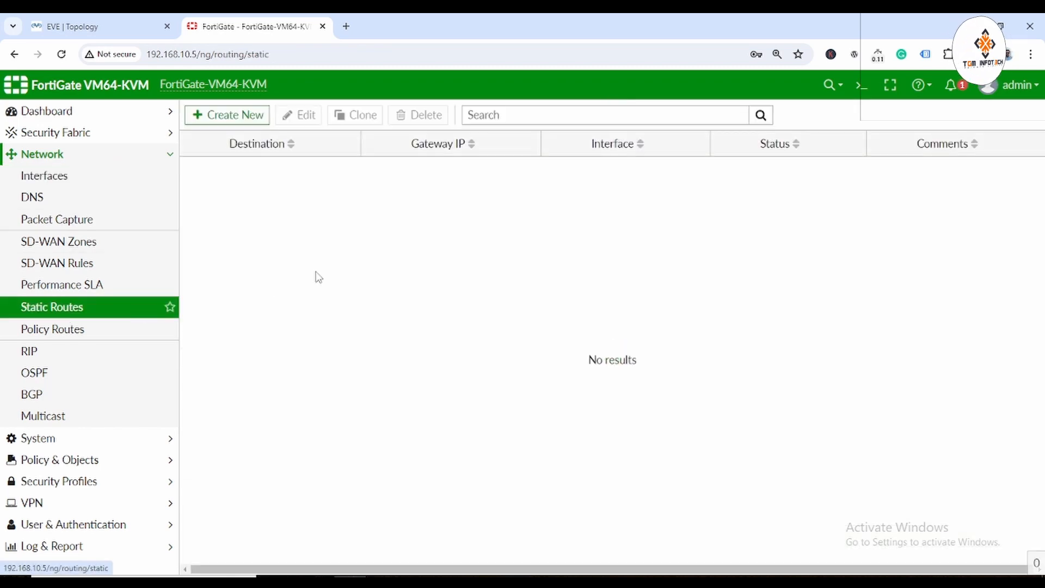
left_click(232, 117)
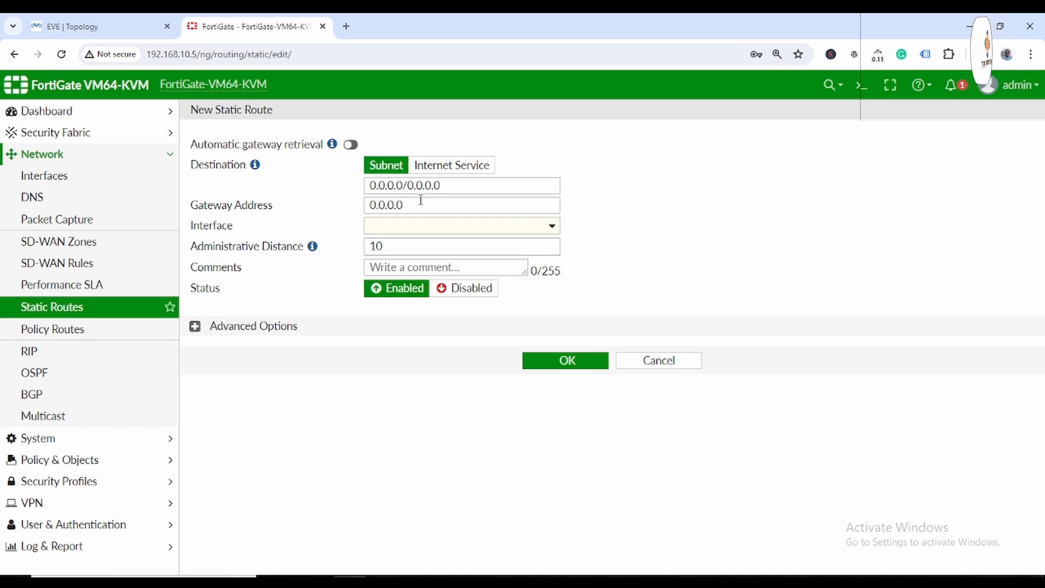
double_click(388, 203)
type("192.168.10.1")
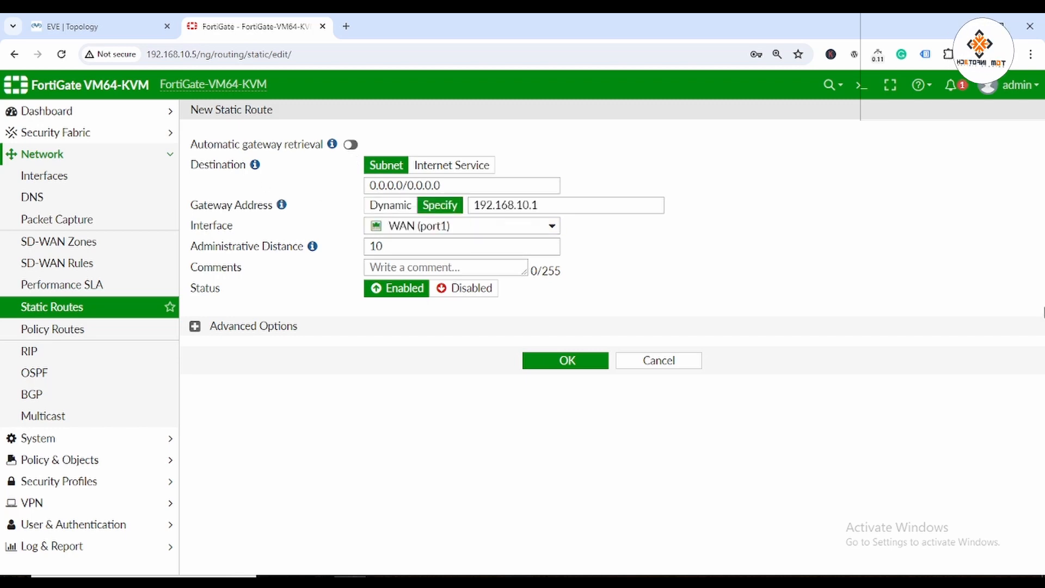
left_click(574, 368)
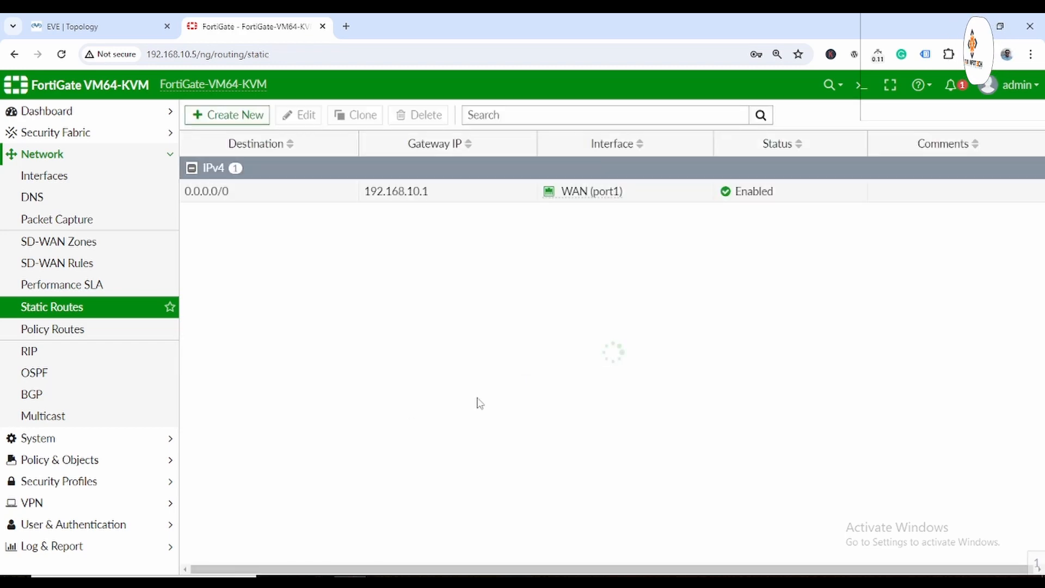
Start a new firewall policy named LAN-to-WAN from LAN (port2) to WAN (port1).
left_click(67, 460)
left_click(54, 218)
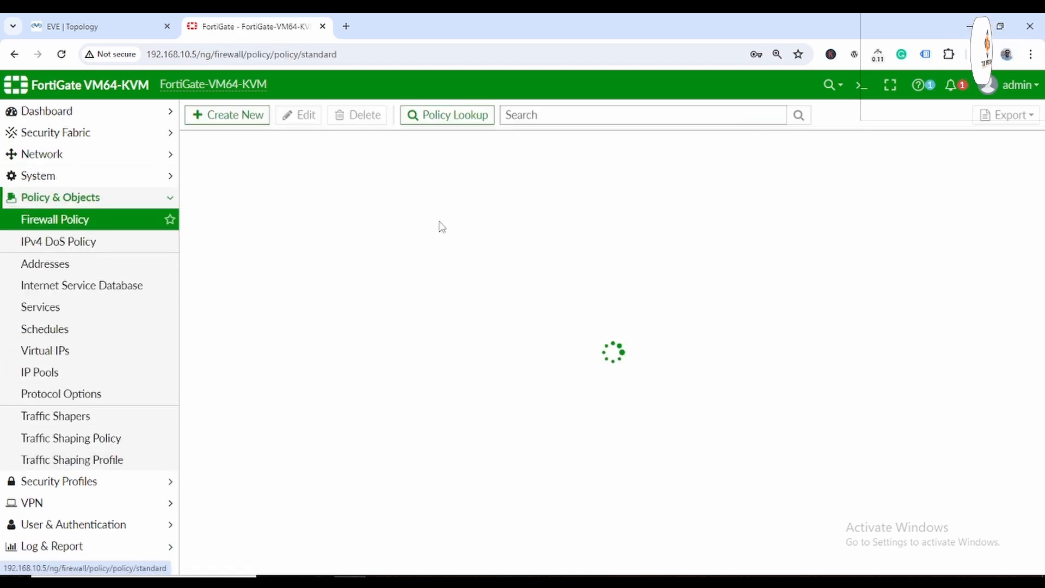
left_click(233, 124)
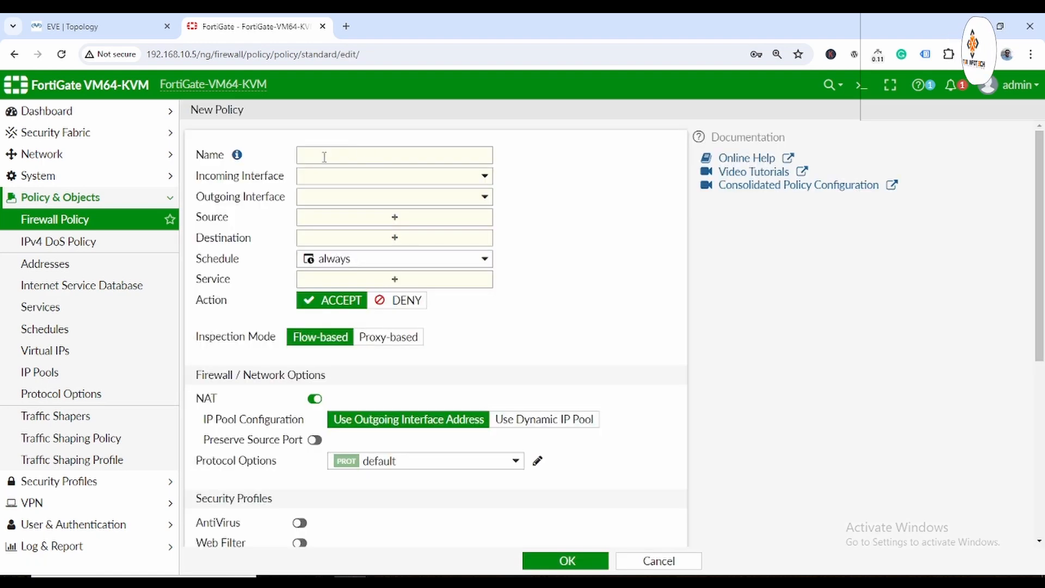
type("LAN-to-WAN")
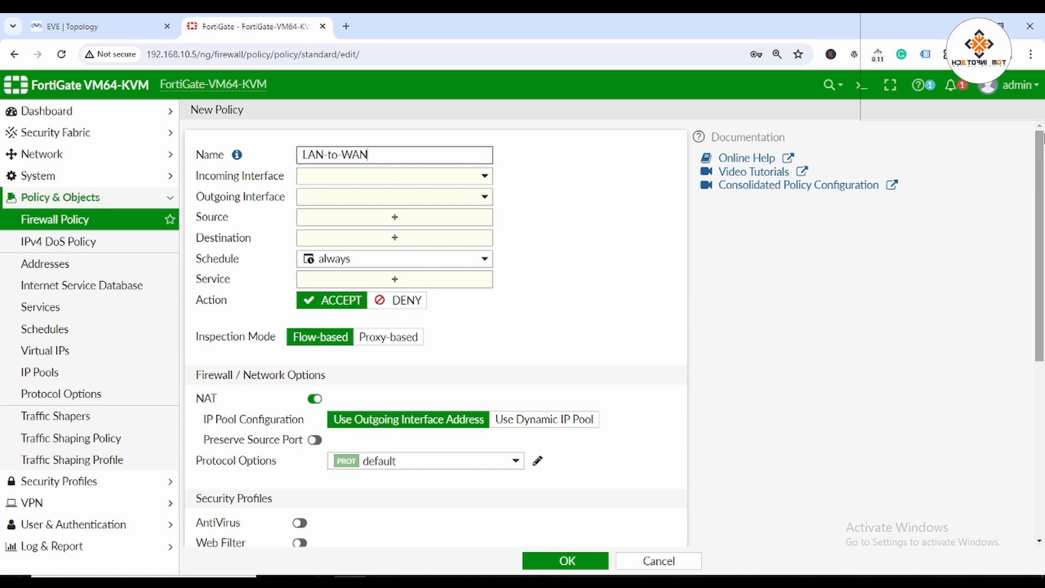
left_click(351, 176)
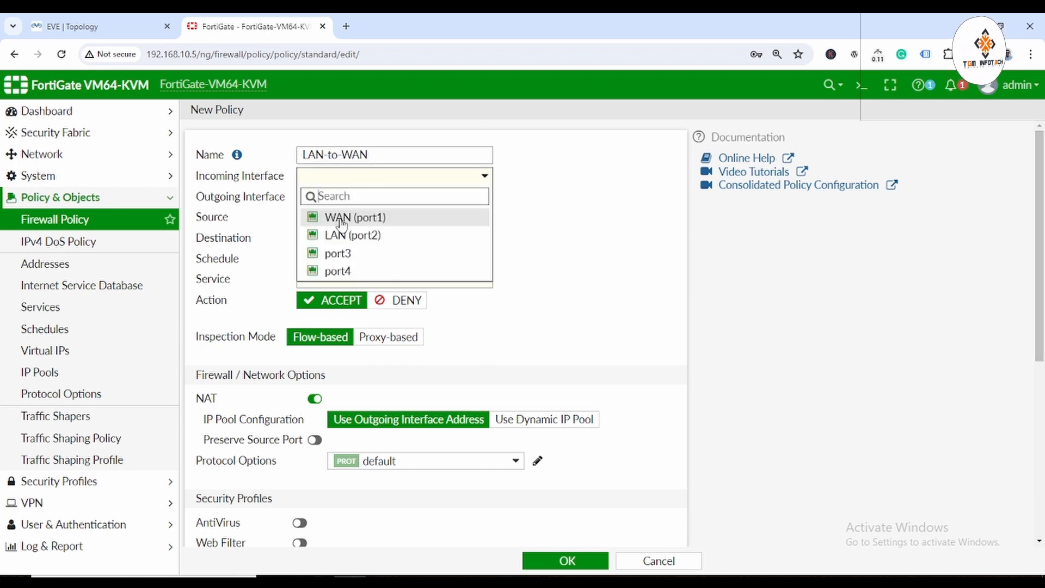
left_click(357, 233)
left_click(401, 198)
left_click(344, 236)
Set source and destination to all, service ALL, log all sessions, and save.
left_click(397, 224)
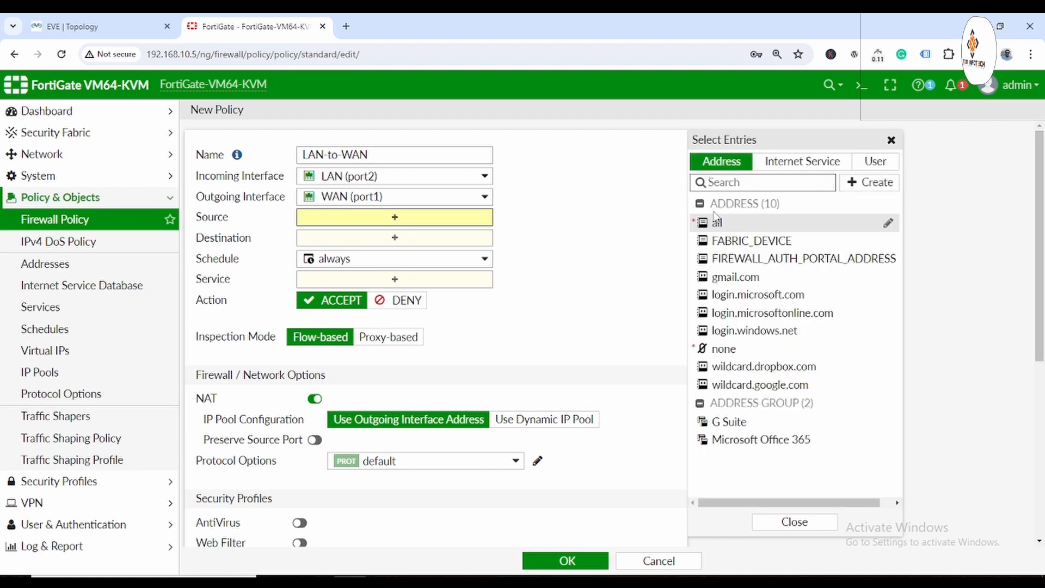
left_click(718, 223)
left_click(359, 258)
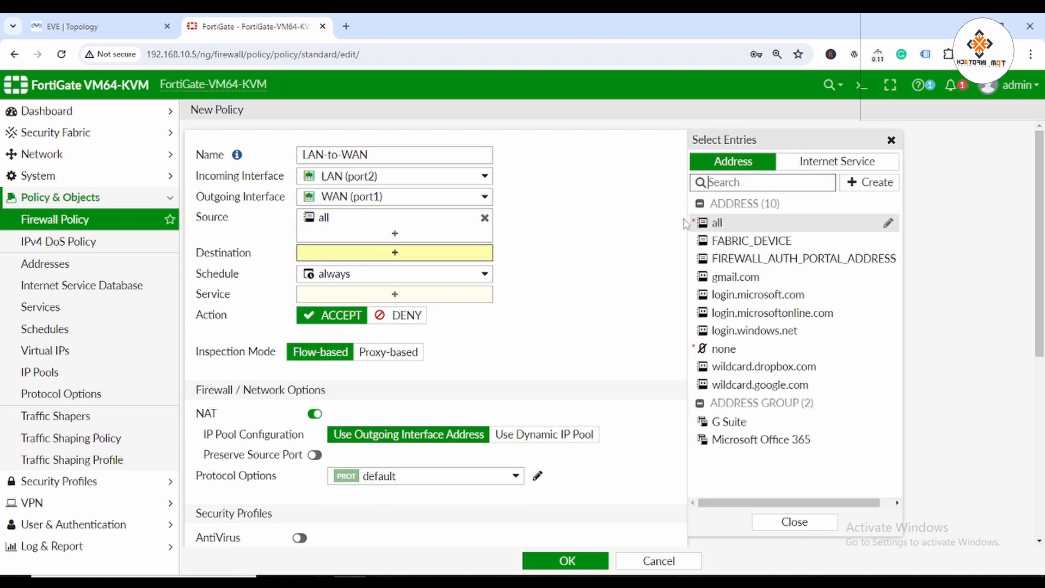
left_click(713, 224)
left_click(344, 308)
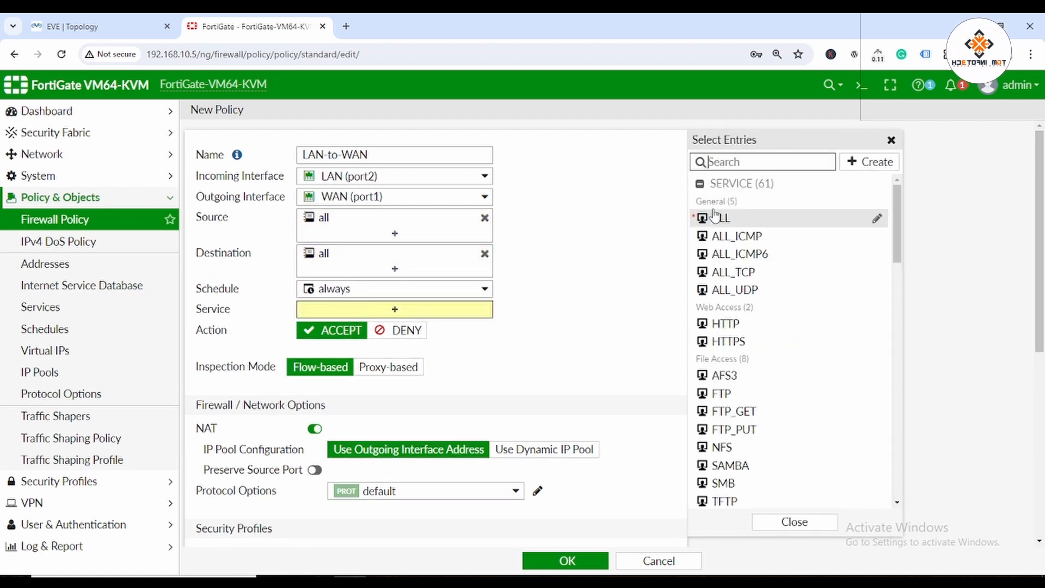
left_click(715, 223)
left_click(573, 312)
scroll(543, 410, "down", 5)
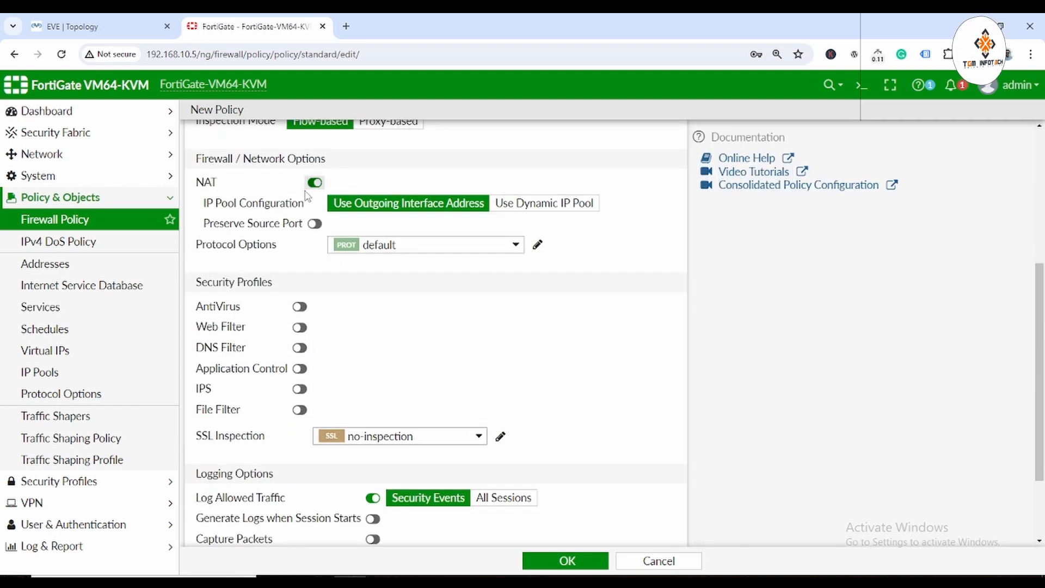
scroll(631, 430, "down", 2)
left_click(506, 391)
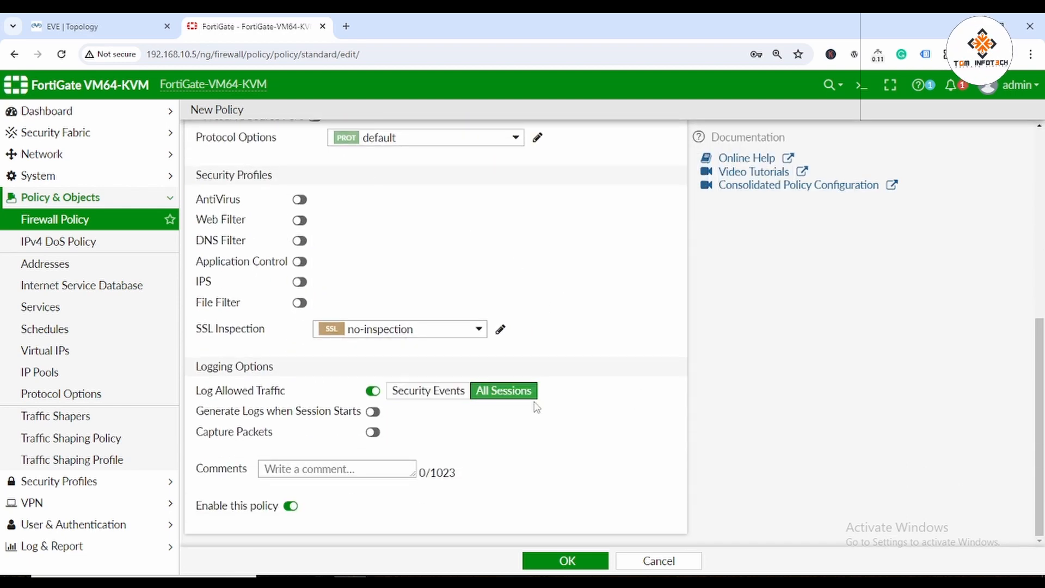
left_click(563, 560)
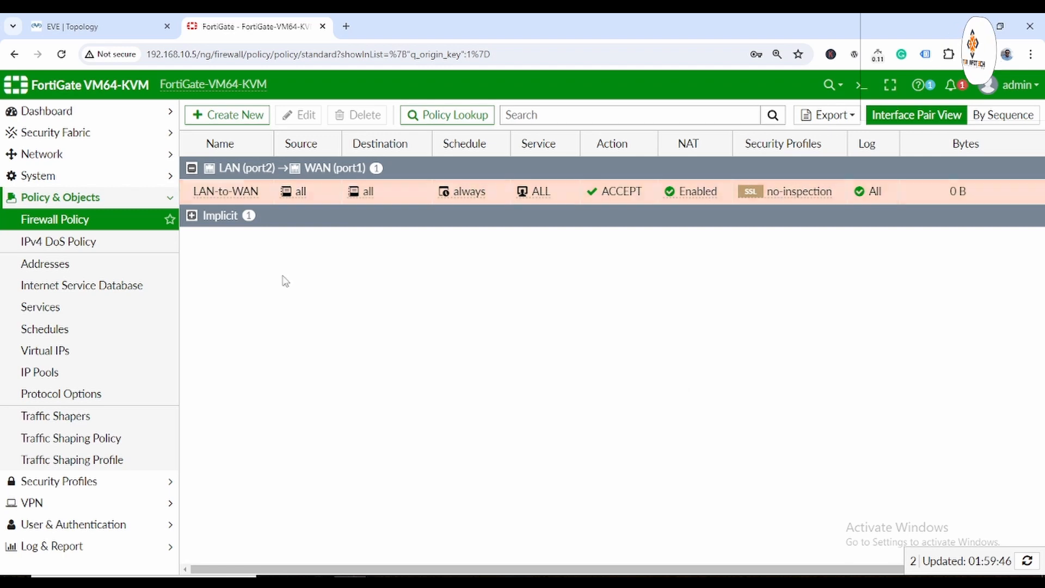
Start a new policy named WAN-to-LAN from WAN (port1) to LAN (port2).
right_click(232, 193)
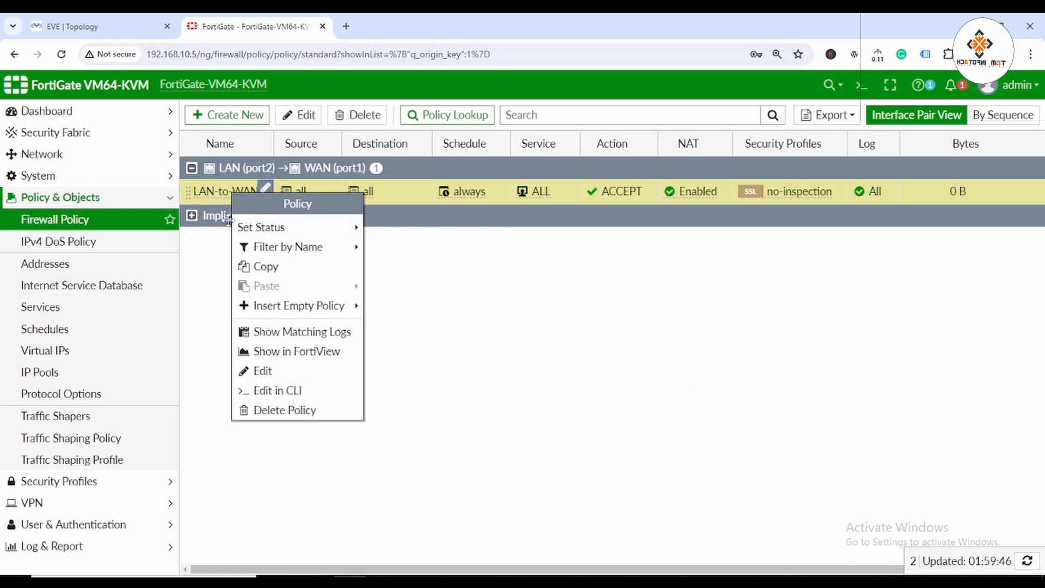
left_click(207, 201)
left_click(235, 117)
left_click(314, 154)
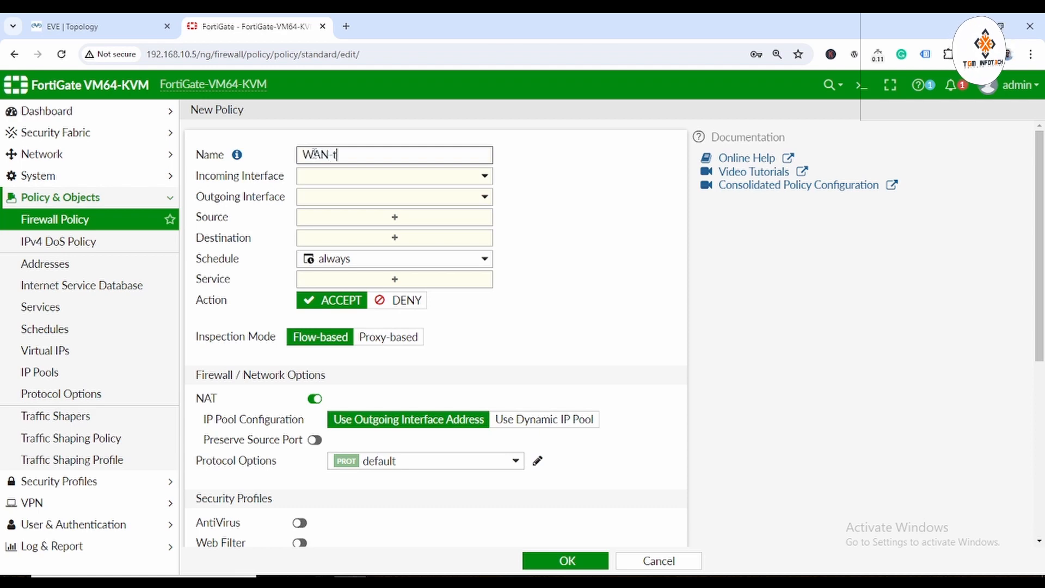
type("WAN-to-LANM")
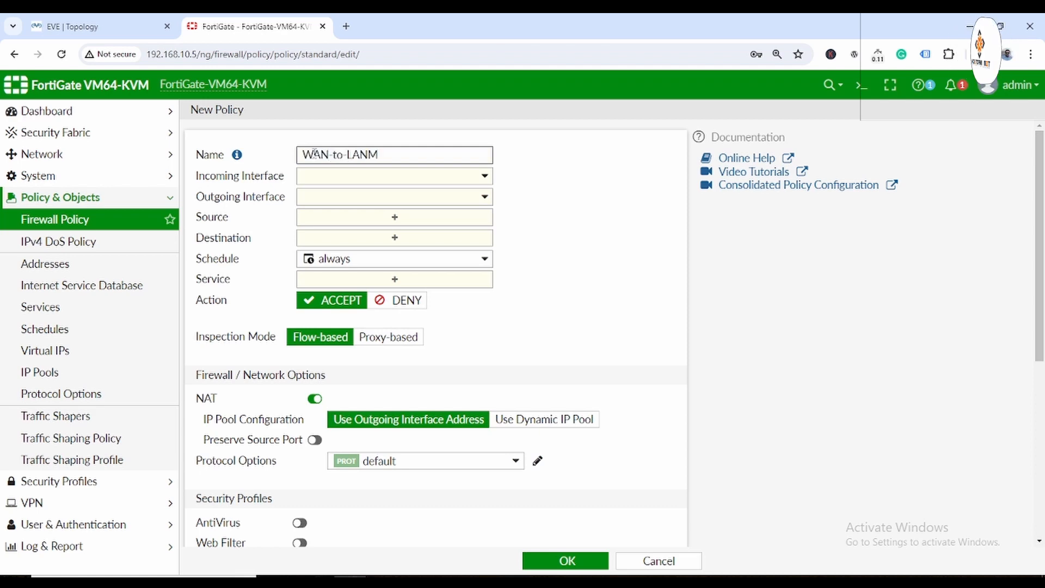
left_click(392, 175)
left_click(348, 218)
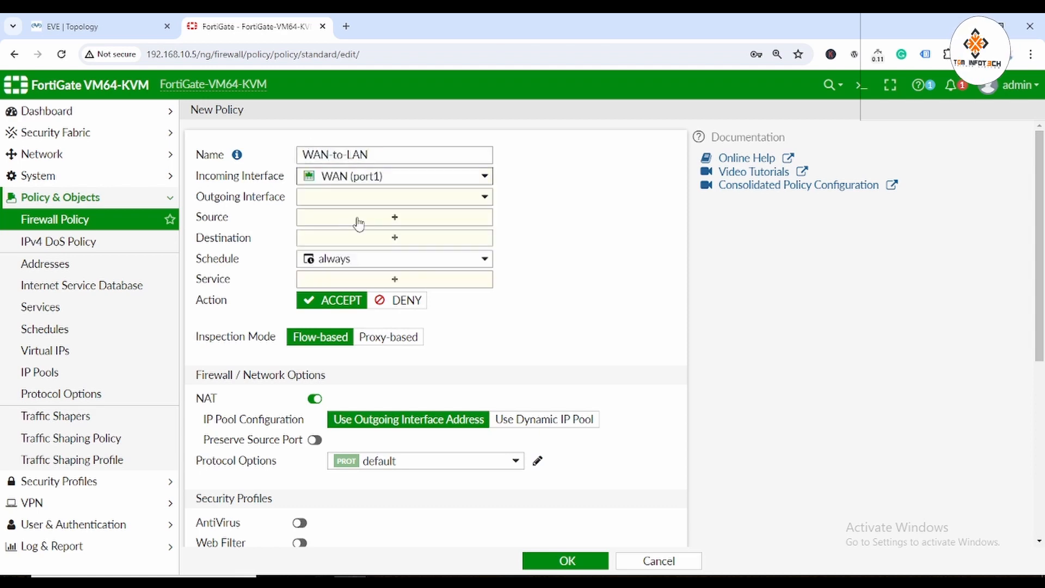
left_click(427, 197)
left_click(364, 256)
Set source and destination to all, service ALL, log all sessions, and save.
left_click(407, 217)
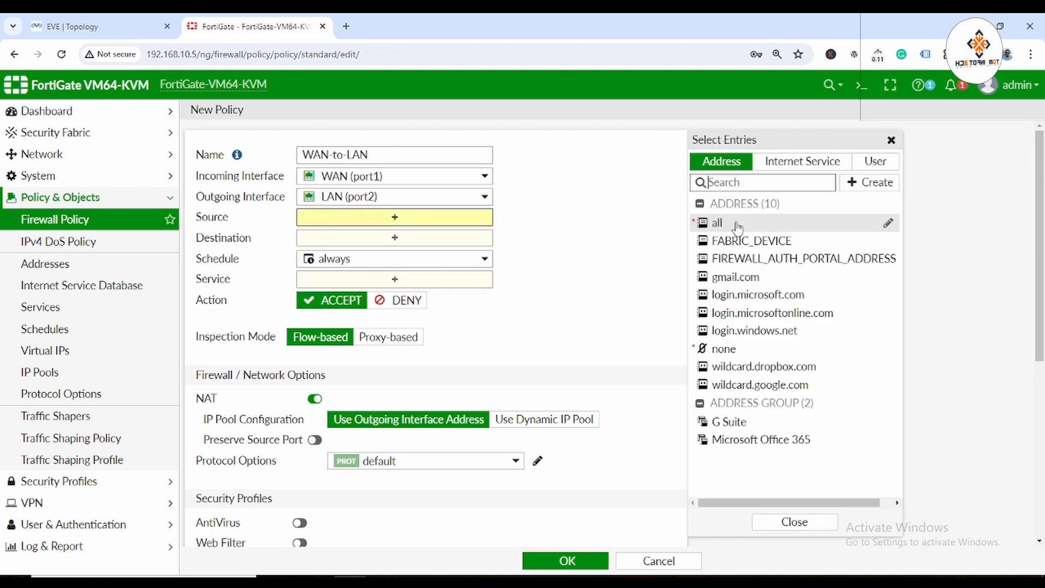
left_click(735, 223)
left_click(434, 254)
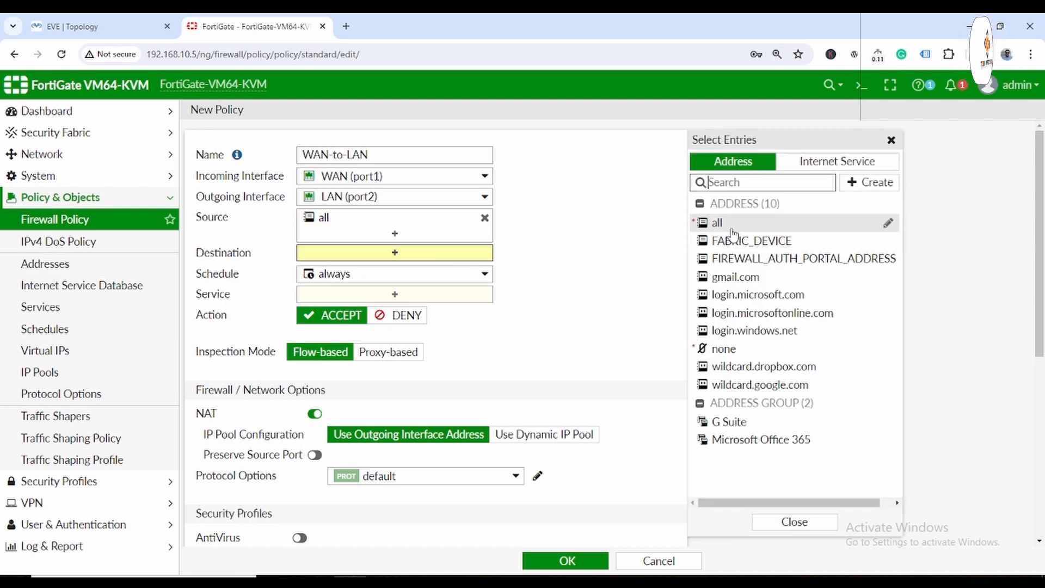
left_click(727, 224)
left_click(433, 309)
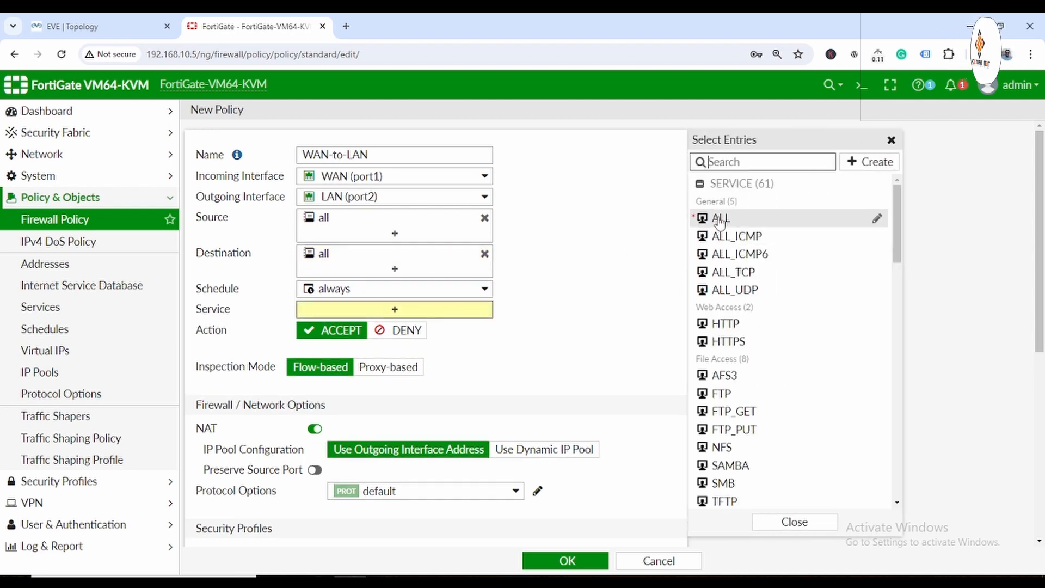
left_click(721, 218)
scroll(578, 380, "down", 5)
left_click(670, 348)
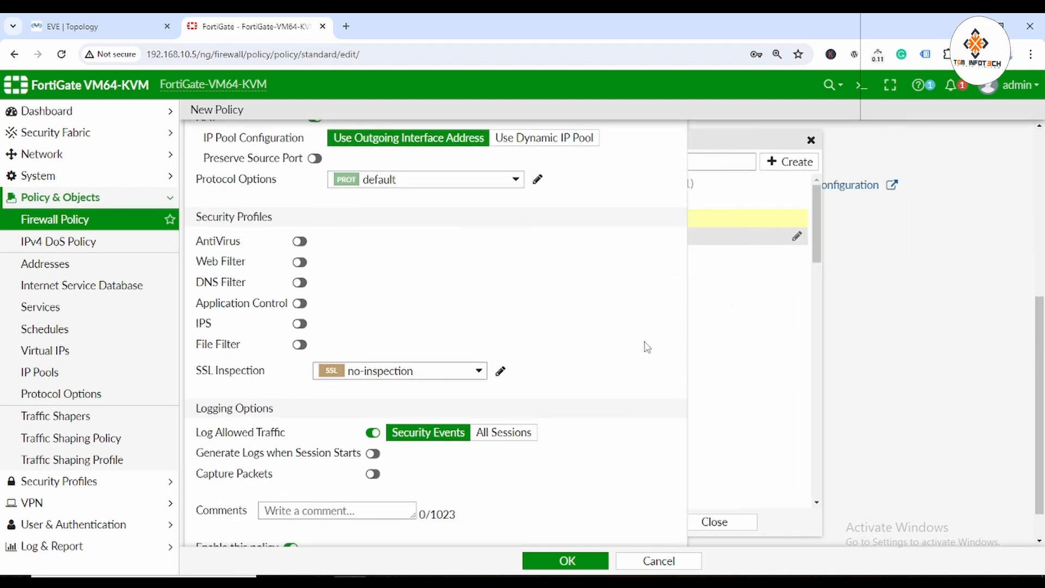
scroll(641, 387, "down", 2)
left_click(500, 394)
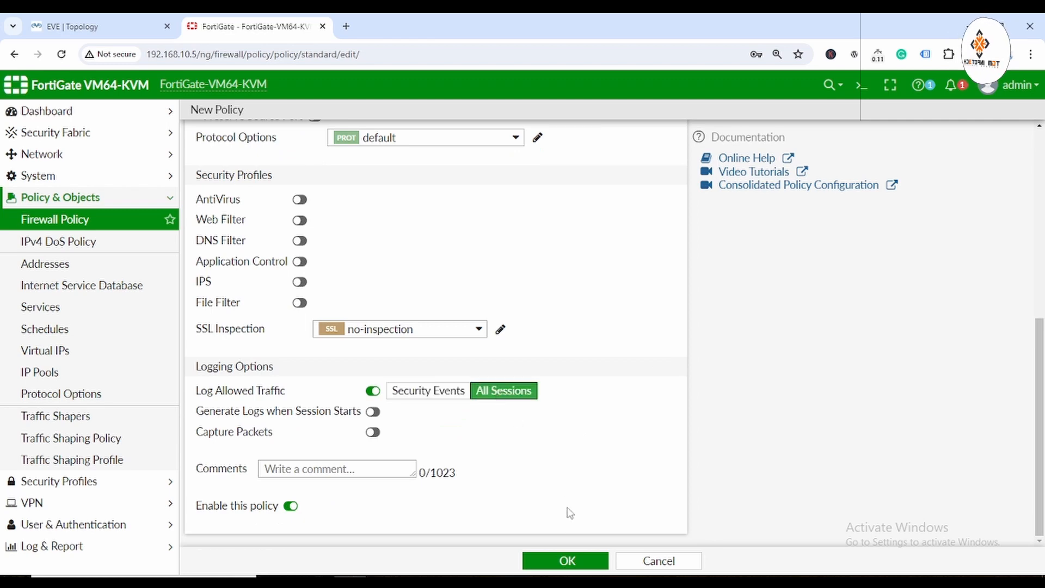
left_click(568, 561)
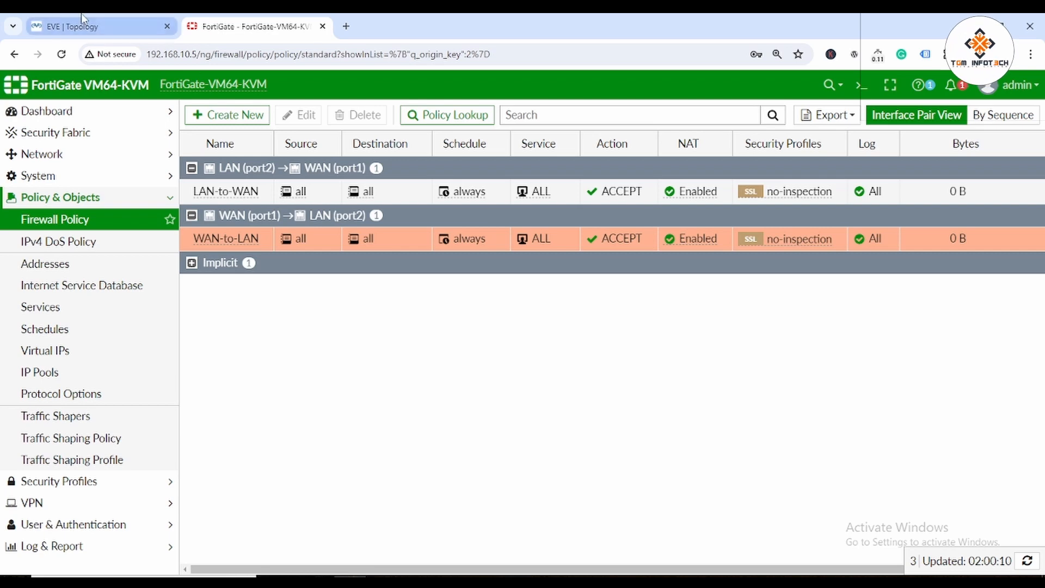
left_click(98, 27)
Open the Win client console, log in with the account password, and launch ncpa Network Connections.
left_click(103, 220)
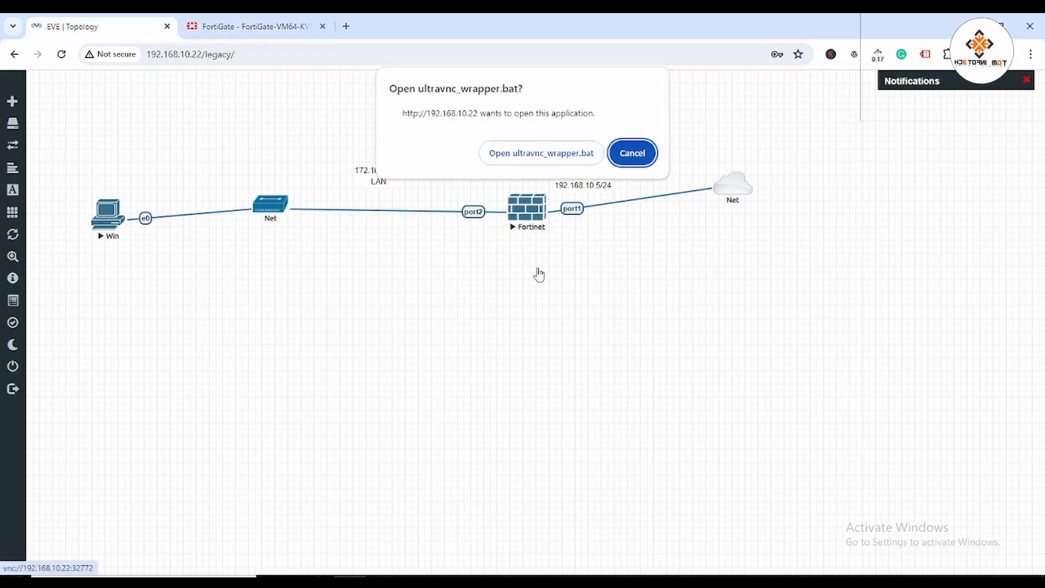
left_click(540, 153)
type("123")
key("Return")
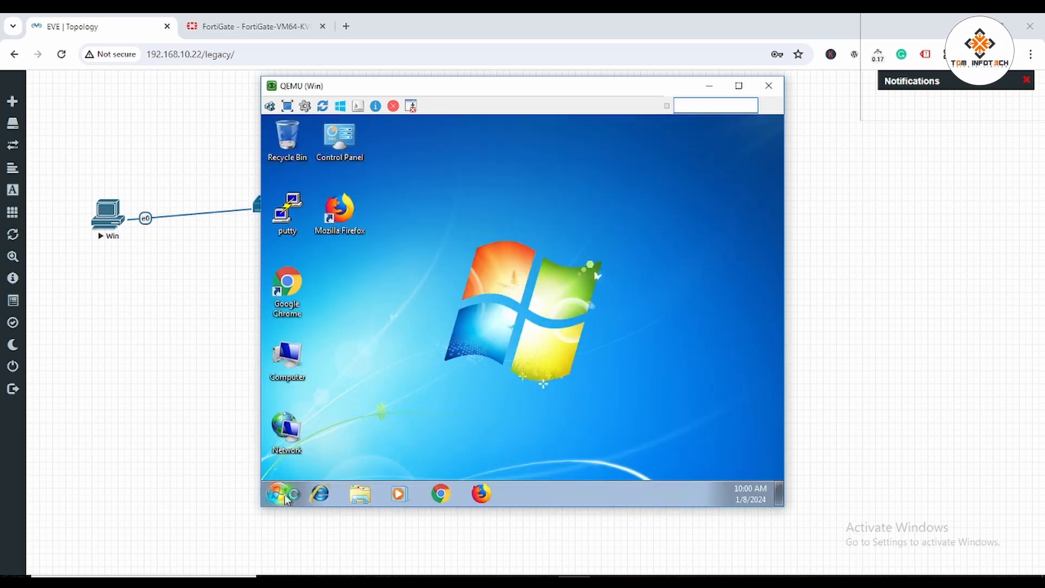
left_click(279, 493)
type("ncpa.cpl")
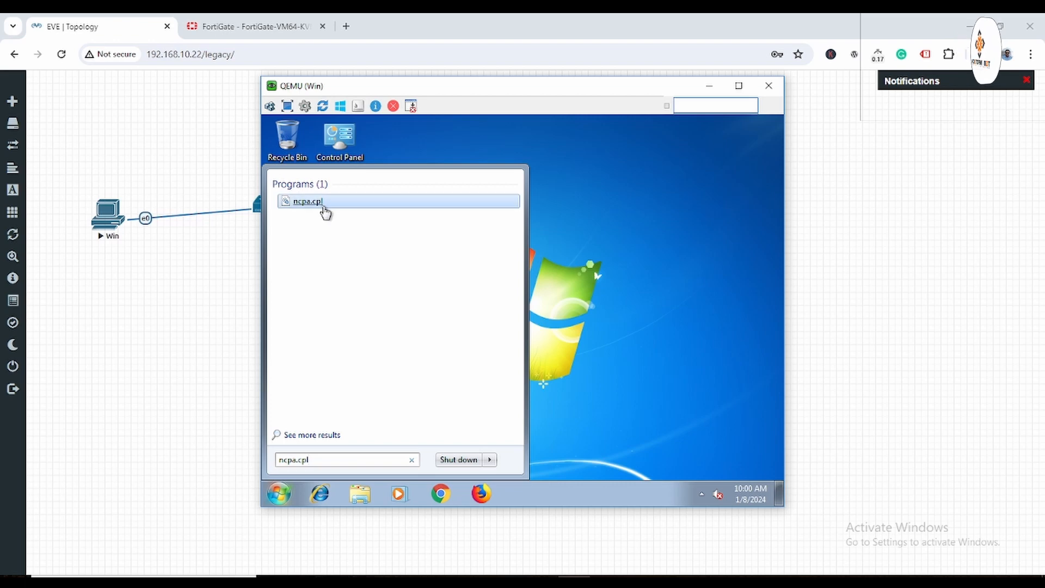
left_click(321, 205)
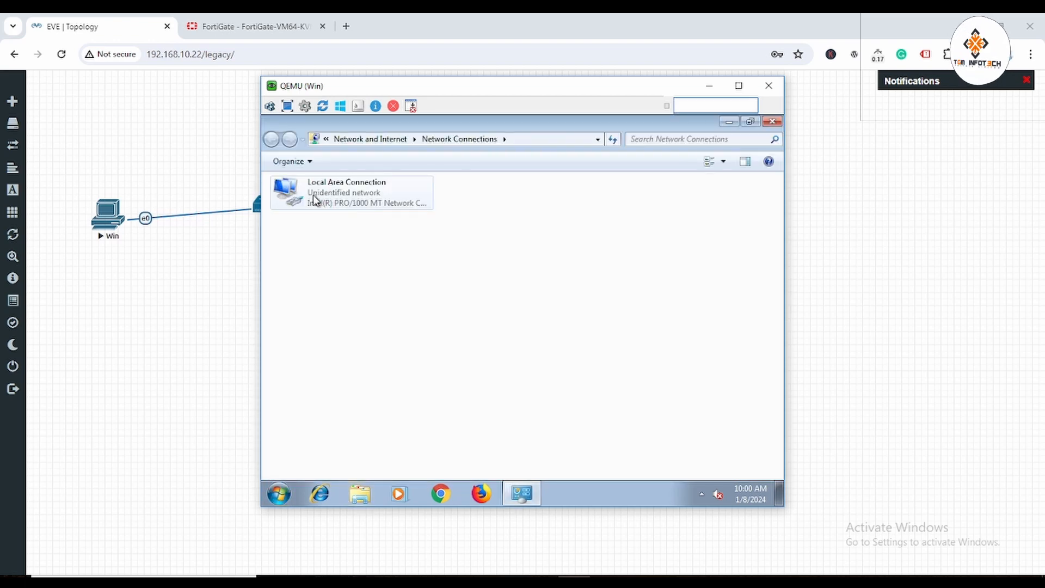
Check the Local Area Connection details, which show only a 169.254 autoconfiguration address.
left_click(321, 197)
right_click(322, 194)
left_click(365, 217)
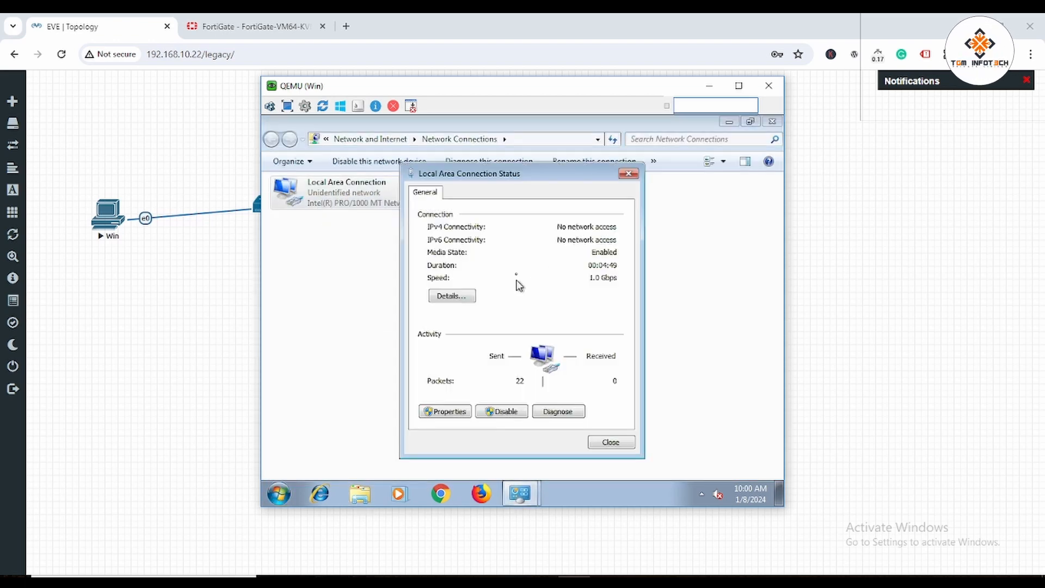
left_click(451, 295)
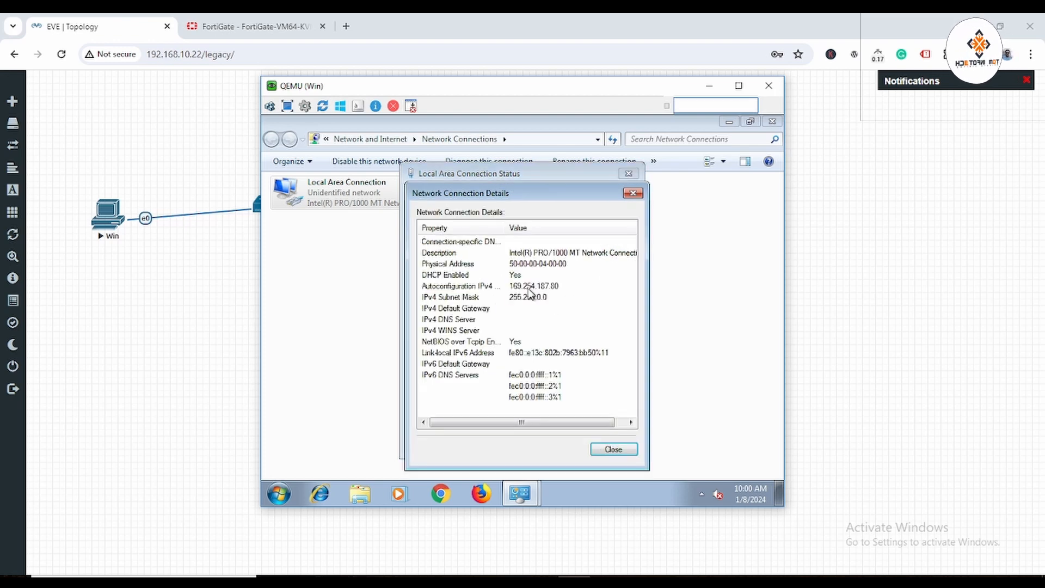
left_click(614, 449)
left_click(608, 446)
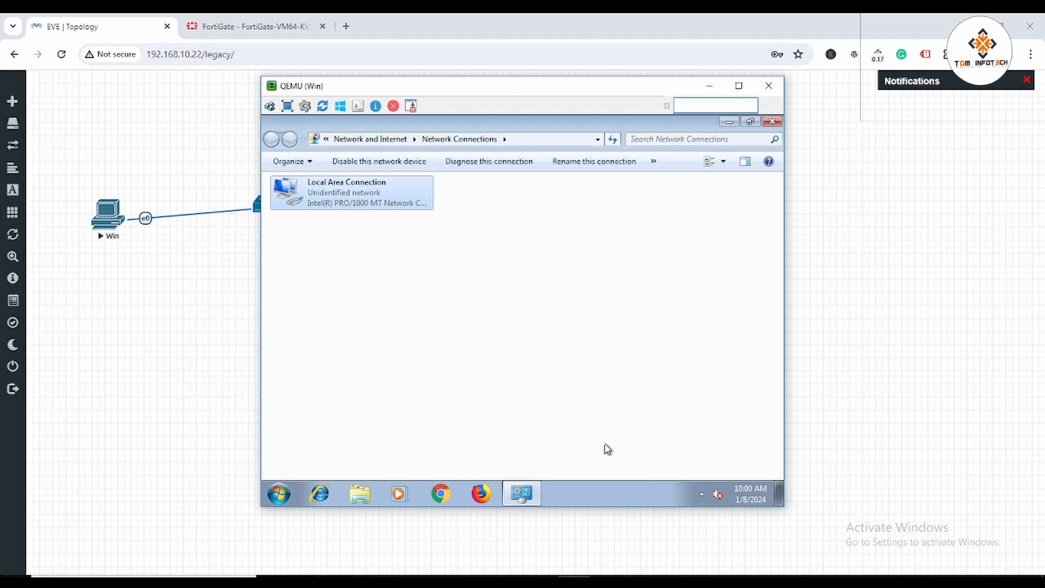
Disable and then re-enable the Local Area Connection.
right_click(312, 189)
left_click(355, 210)
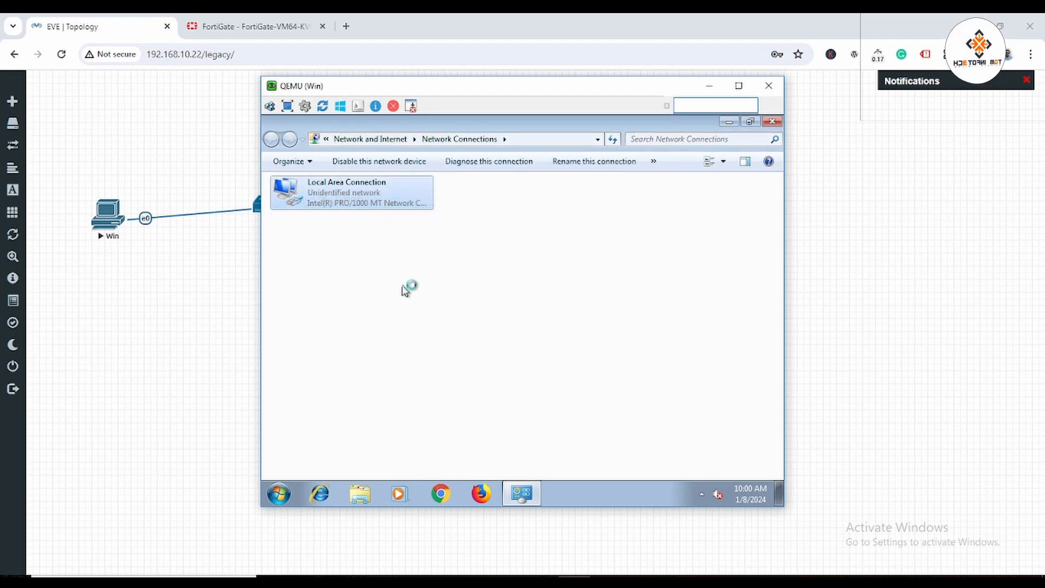
right_click(331, 197)
left_click(365, 205)
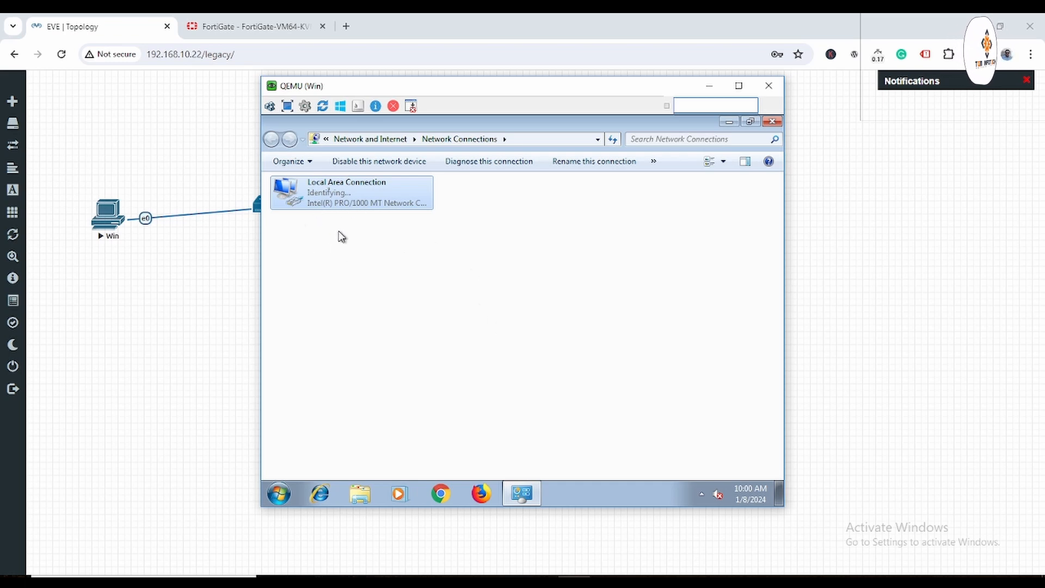
Set the client's IPv4 to static 172.16.0.5, mask 255.255.0.0, gateway 172.16.0.1.
right_click(339, 200)
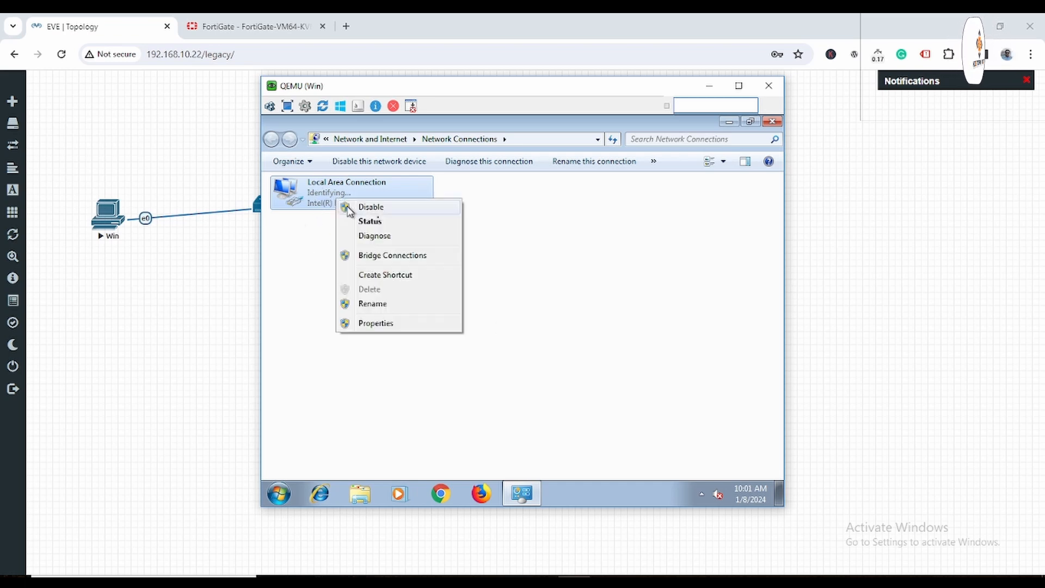
left_click(399, 222)
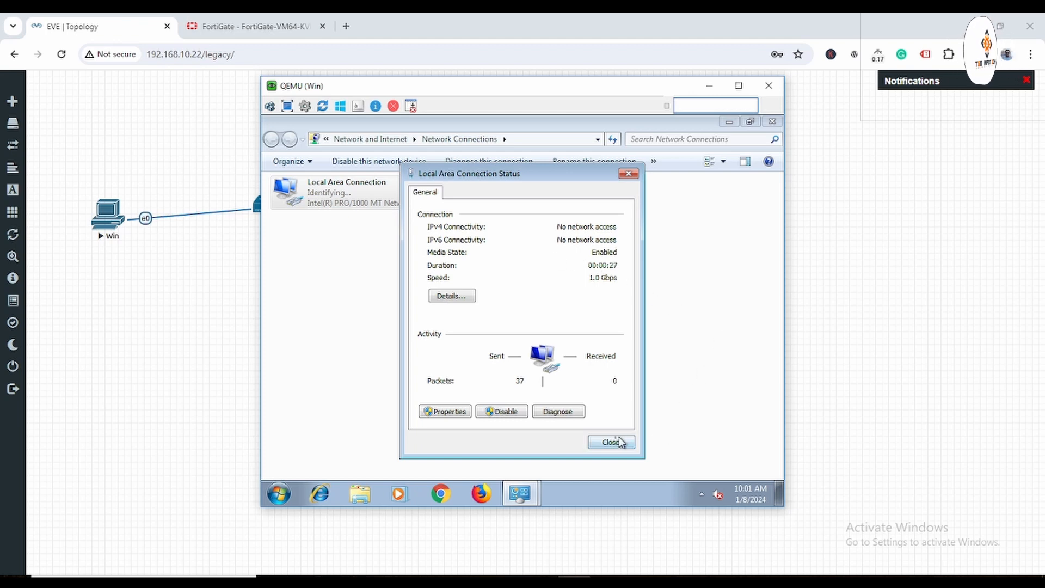
left_click(461, 412)
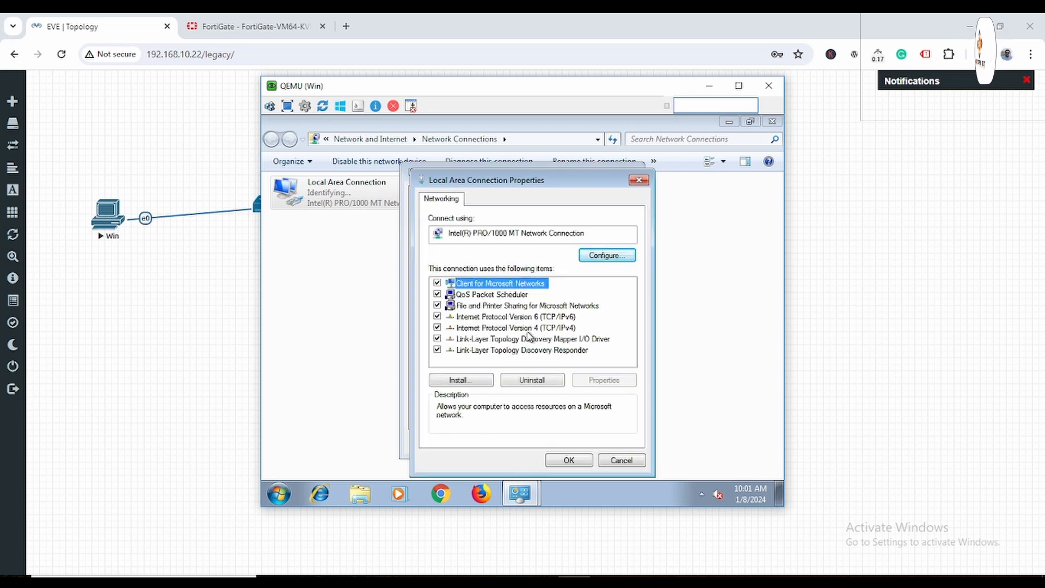
left_click(544, 328)
left_click(603, 380)
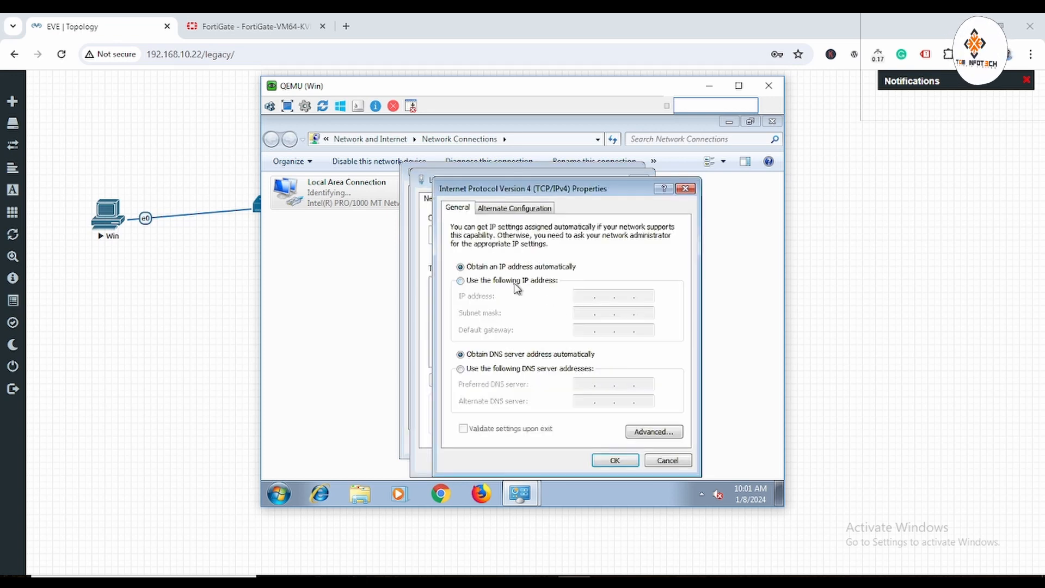
left_click(461, 280)
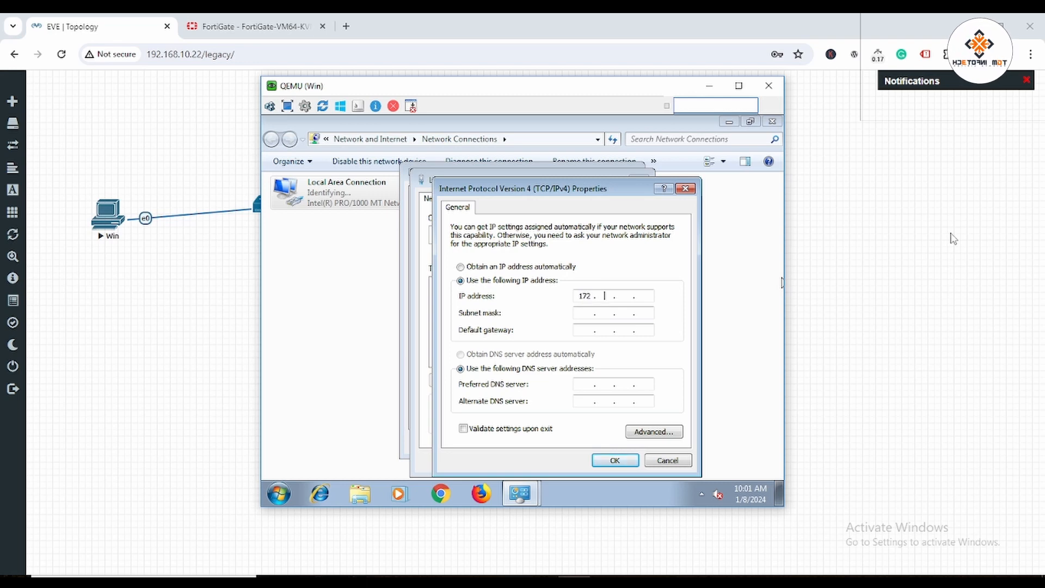
type("172 . 16 . 0 . 5")
key("Tab")
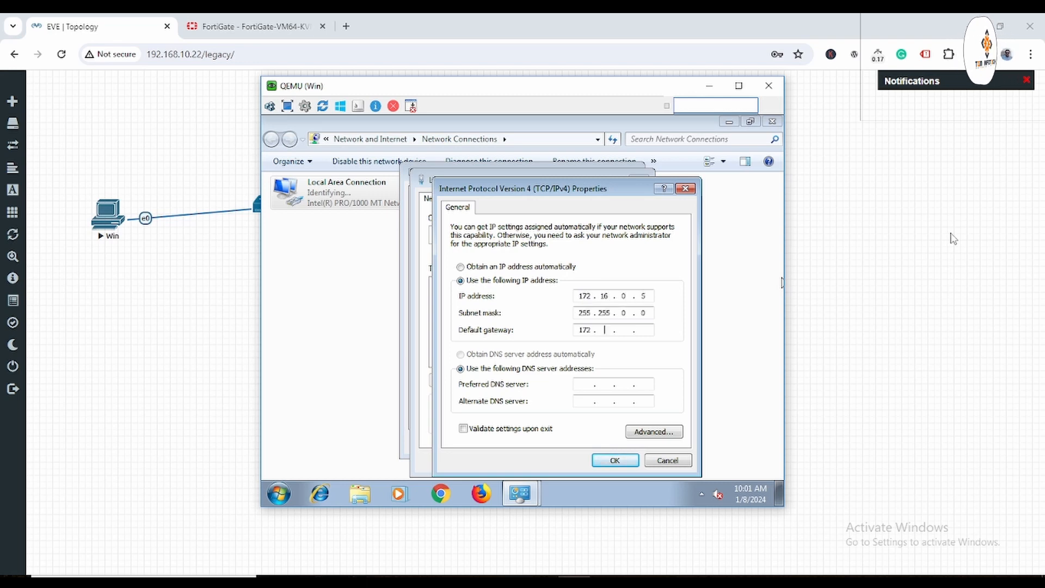
key("Tab")
key("Tab")
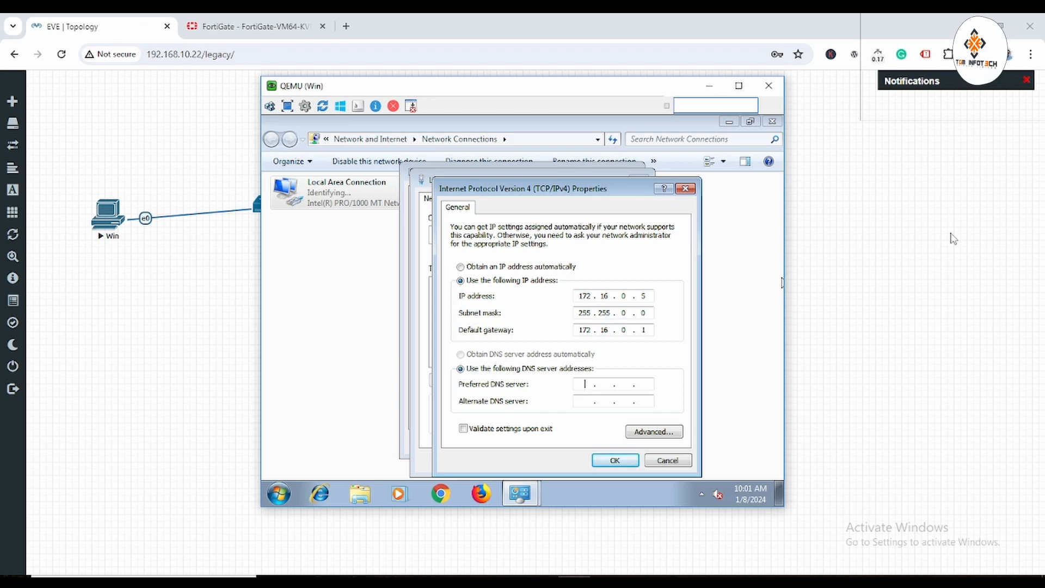
left_click(626, 460)
Close the connection windows and dismiss the network location prompt.
left_click(570, 460)
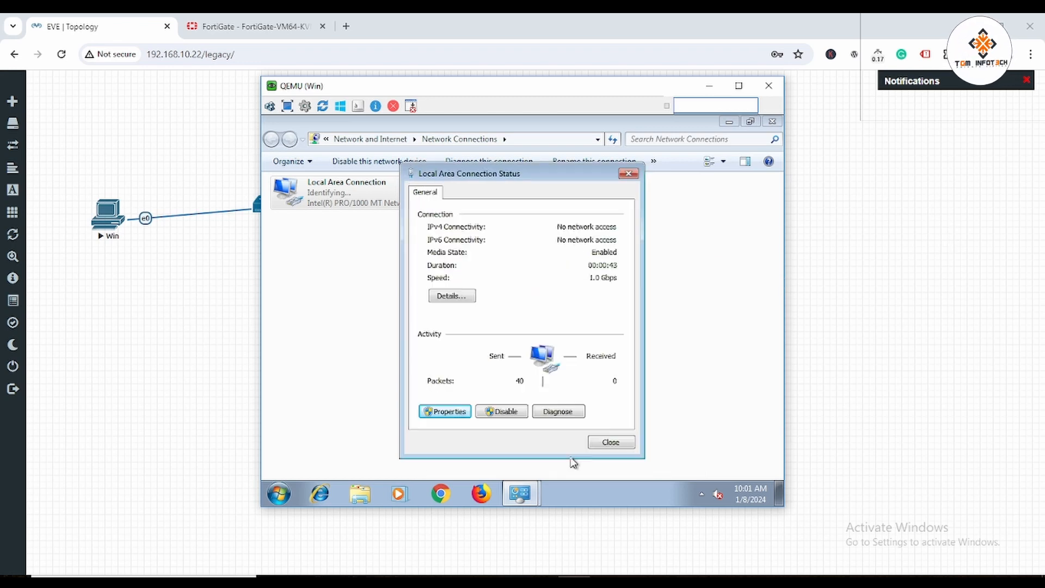
left_click(619, 442)
left_click(711, 138)
left_click(772, 121)
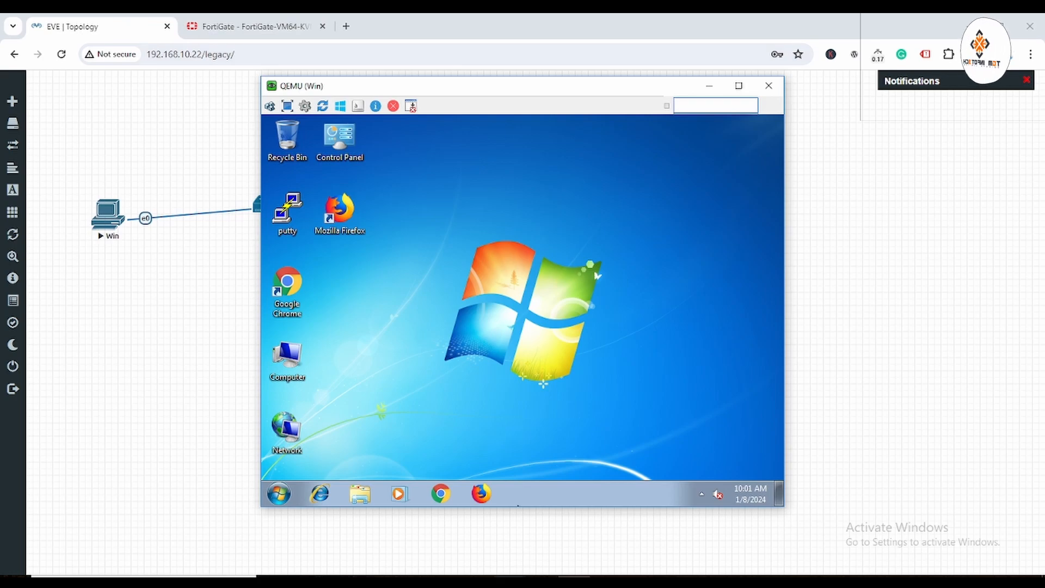
Bring the Windows Server 2016 VM up full screen, dismissing the license expiry notice.
mouse_move(532, 541)
left_click(635, 504)
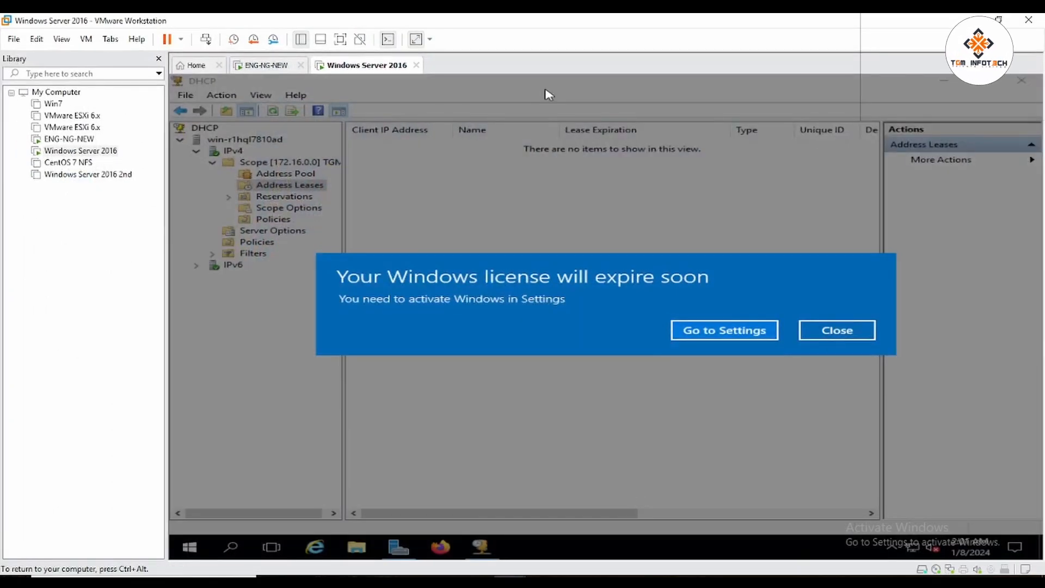
left_click(838, 336)
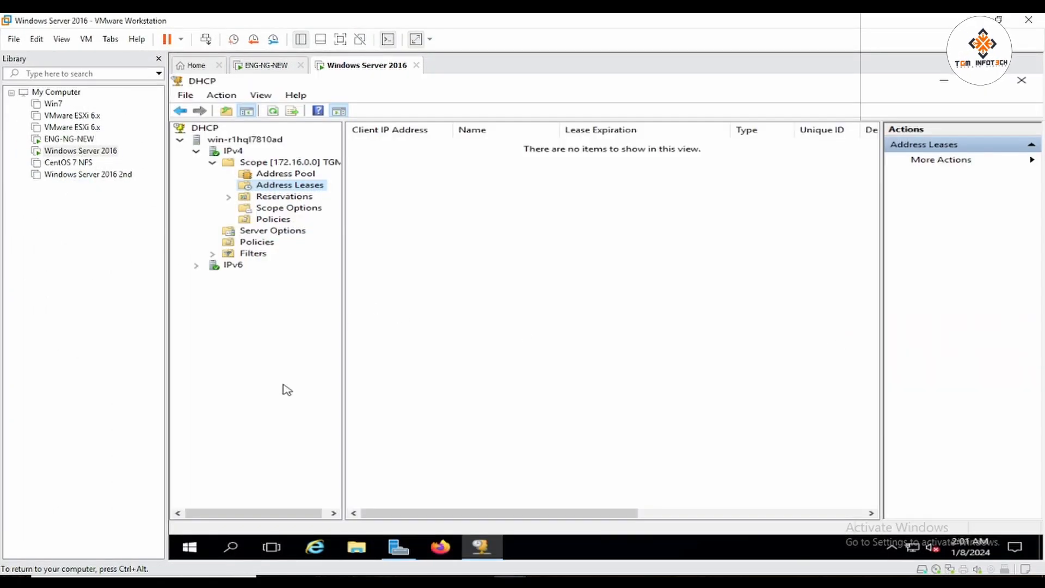
left_click(340, 39)
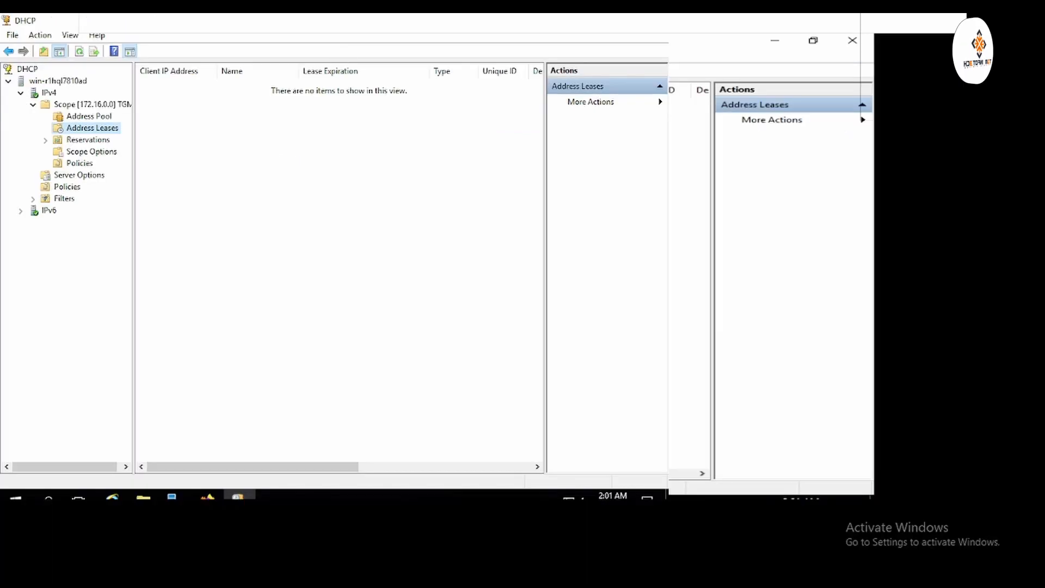
Turn off Windows Firewall for both private and public networks via firewall.cpl.
key("super+r")
type("f")
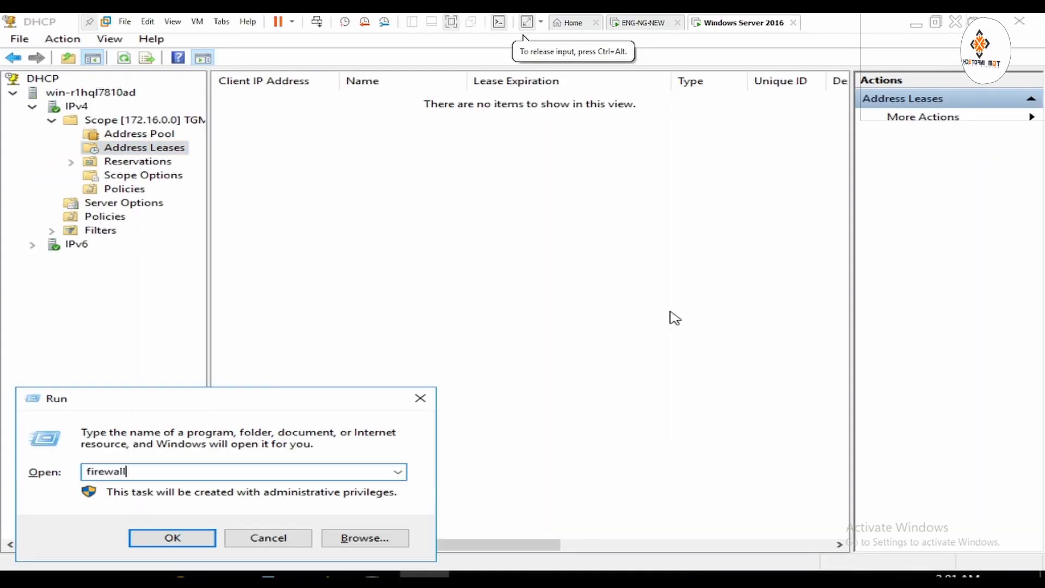
key("Return")
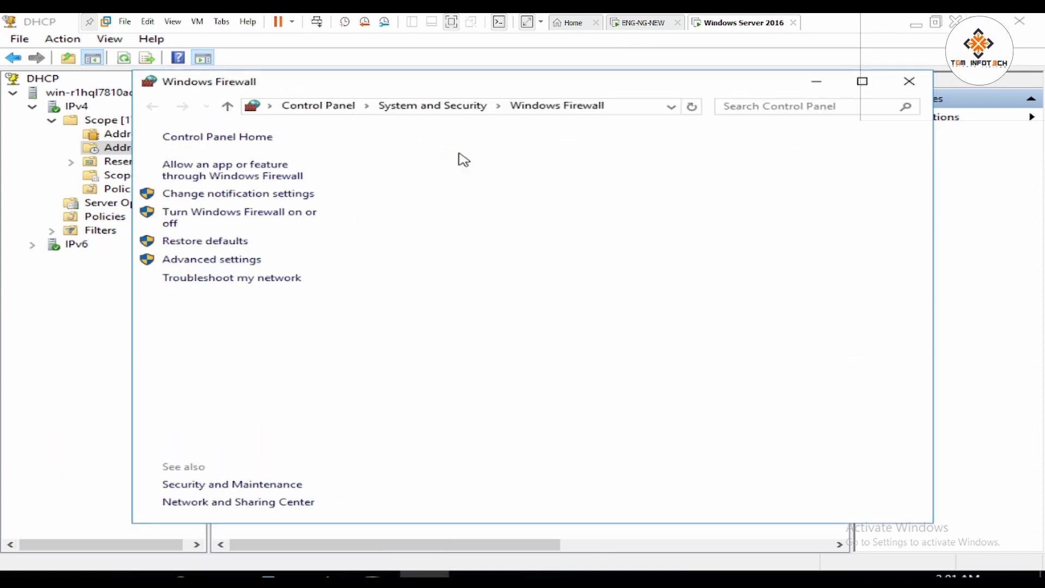
left_click(268, 218)
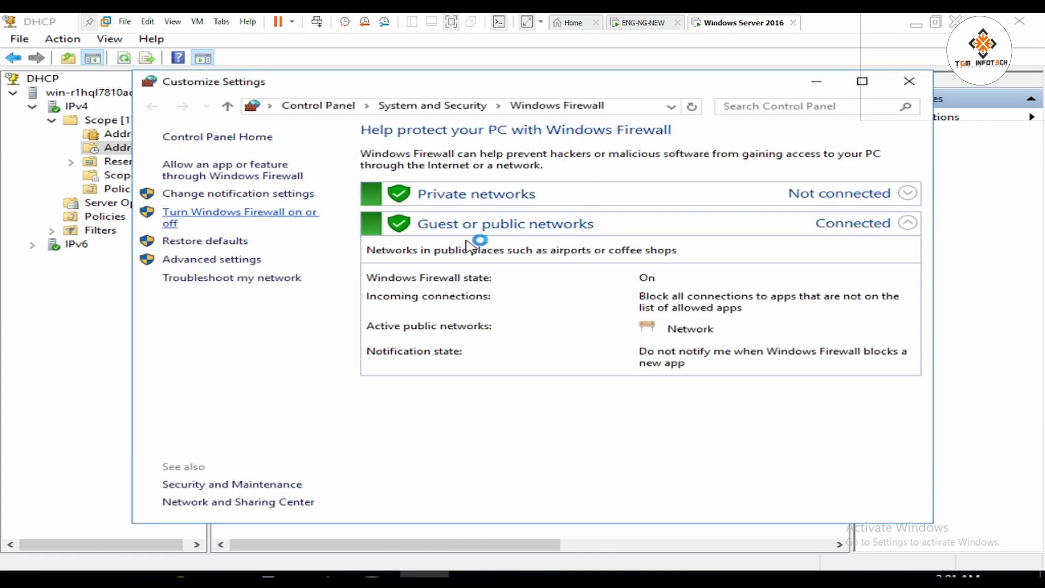
left_click(419, 247)
left_click(422, 340)
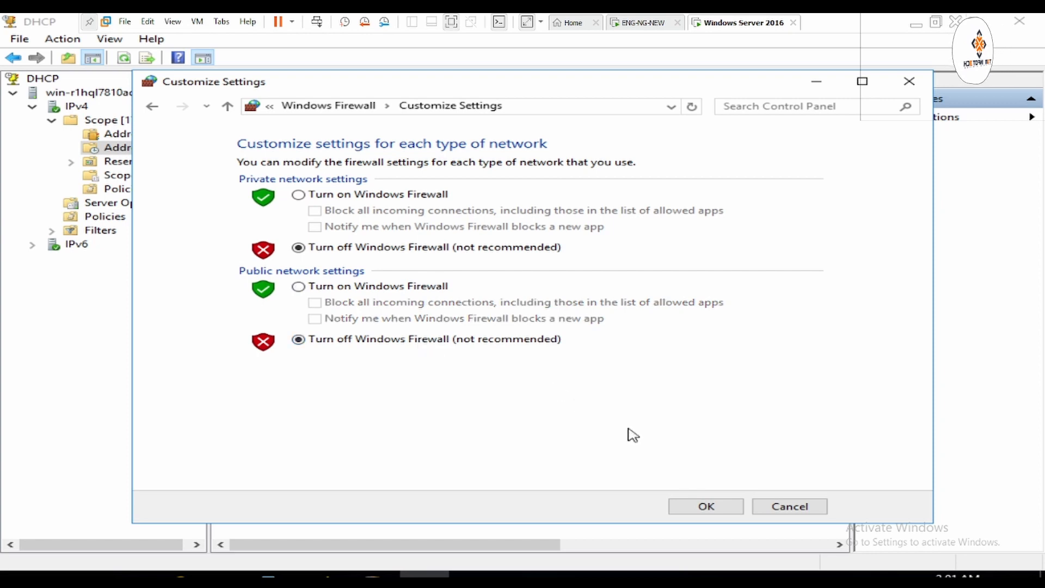
left_click(695, 505)
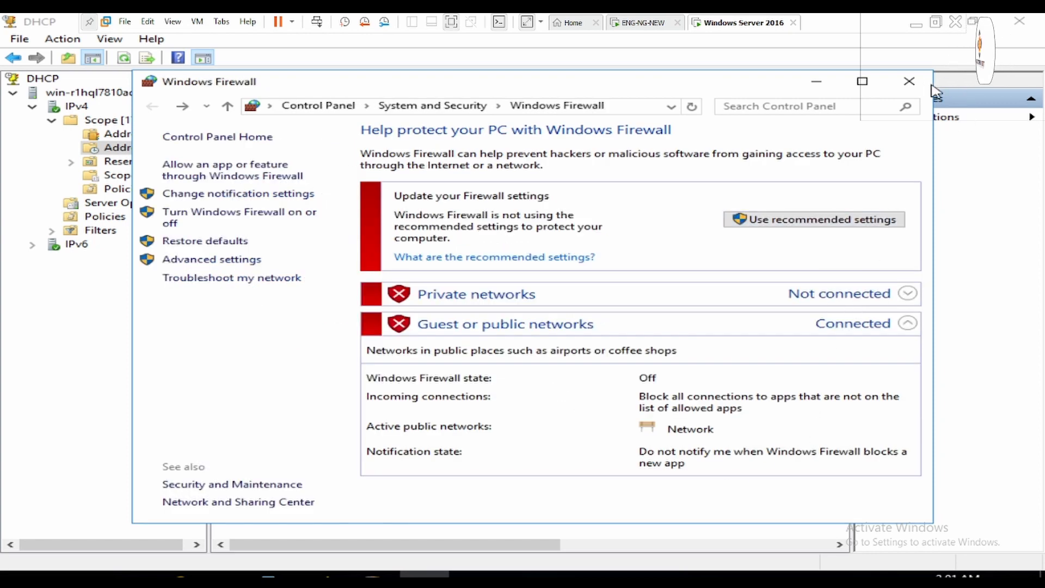
left_click(908, 81)
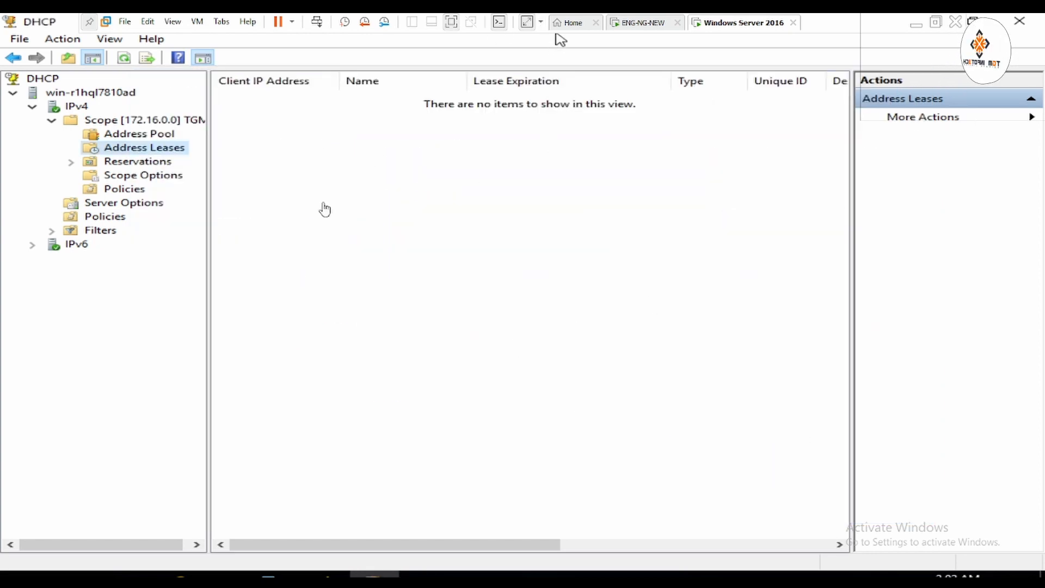
Open a command prompt on the server and ping 192.168.10.5, which replies.
key("super+r")
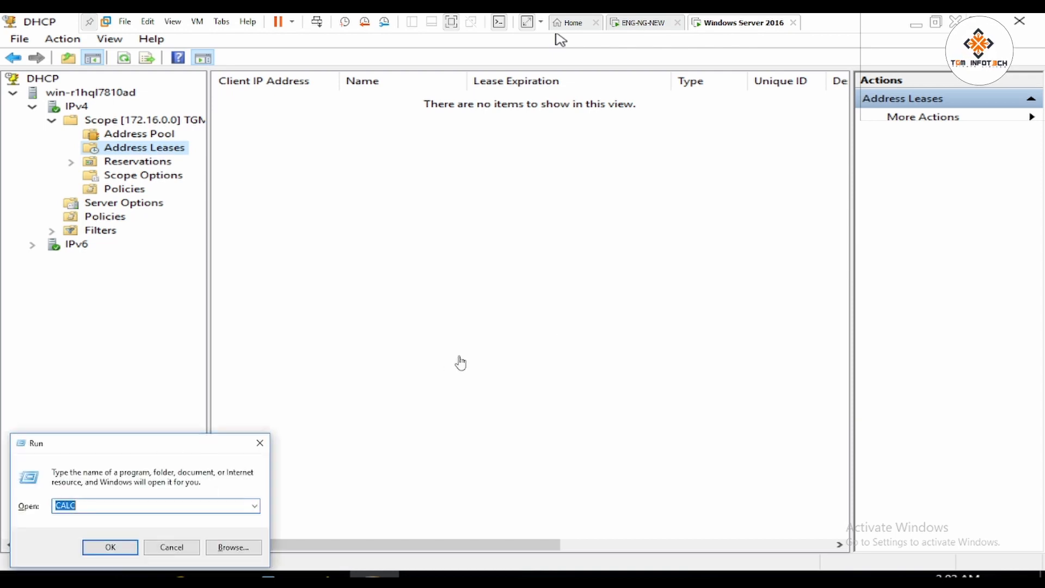
type("cmd")
key("Return")
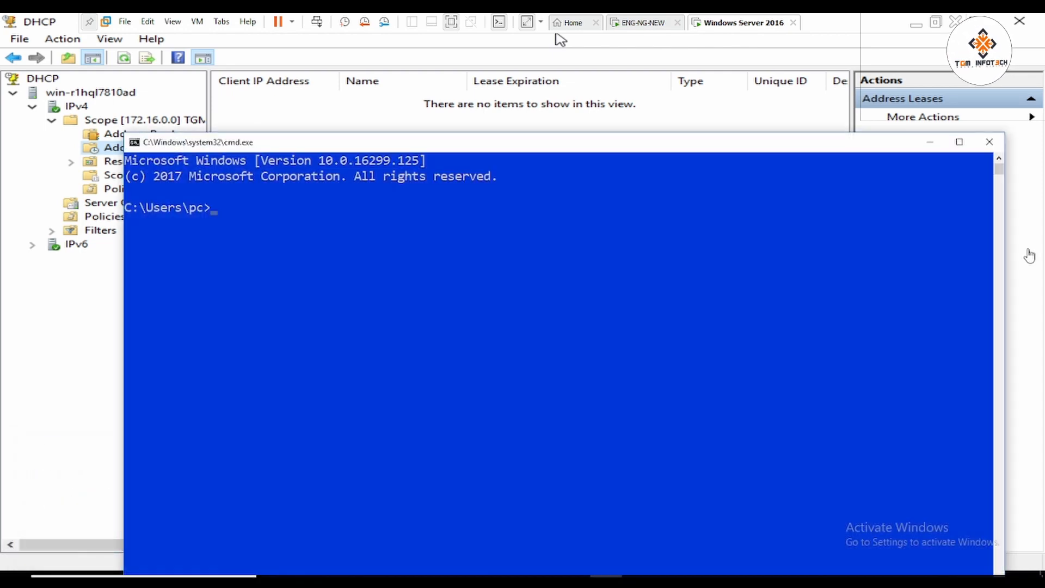
left_click(989, 141)
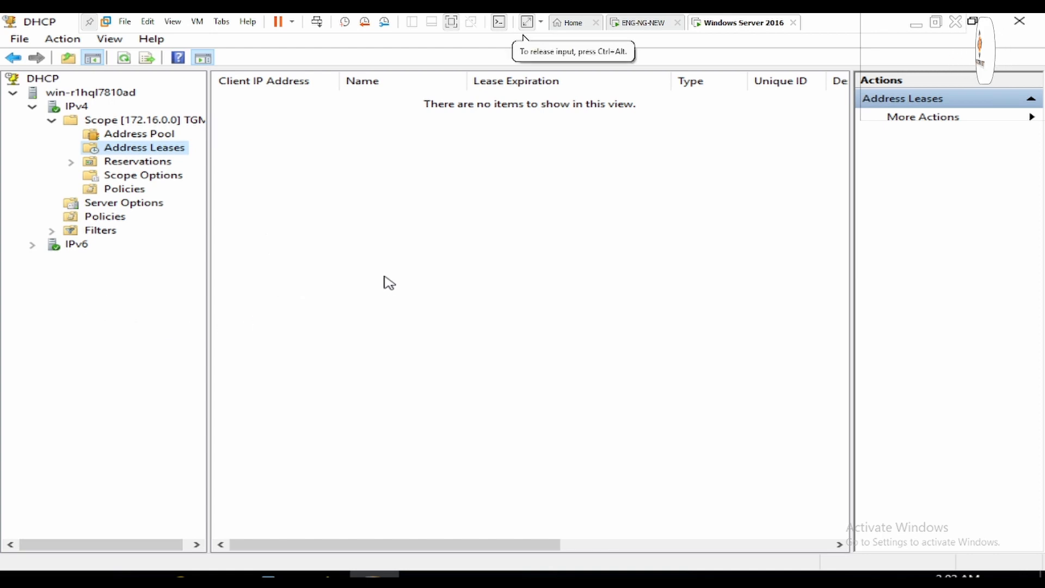
key("super+r")
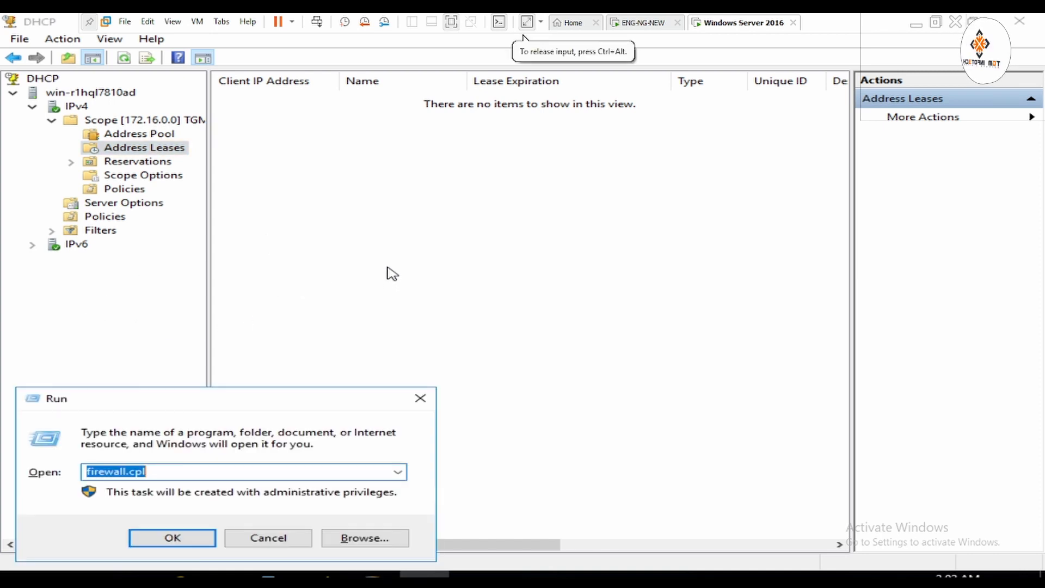
type("cmd")
key("Return")
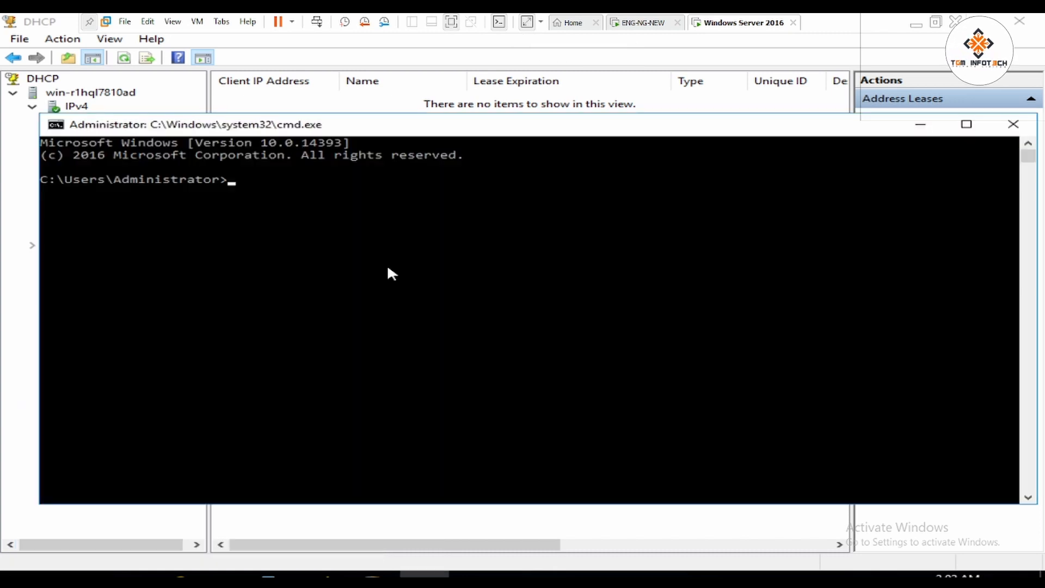
type("ping")
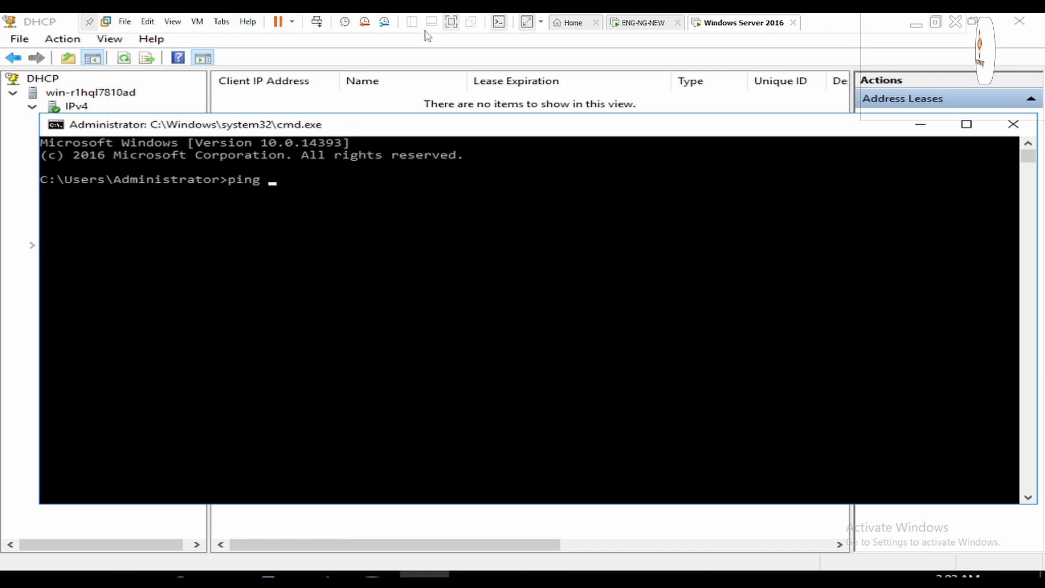
left_click(452, 22)
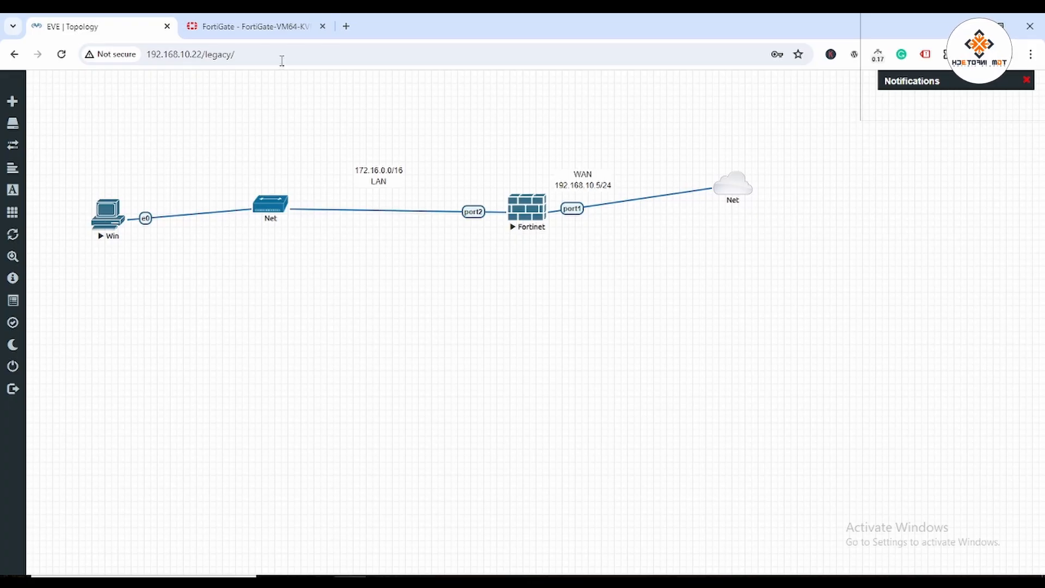
left_click(250, 27)
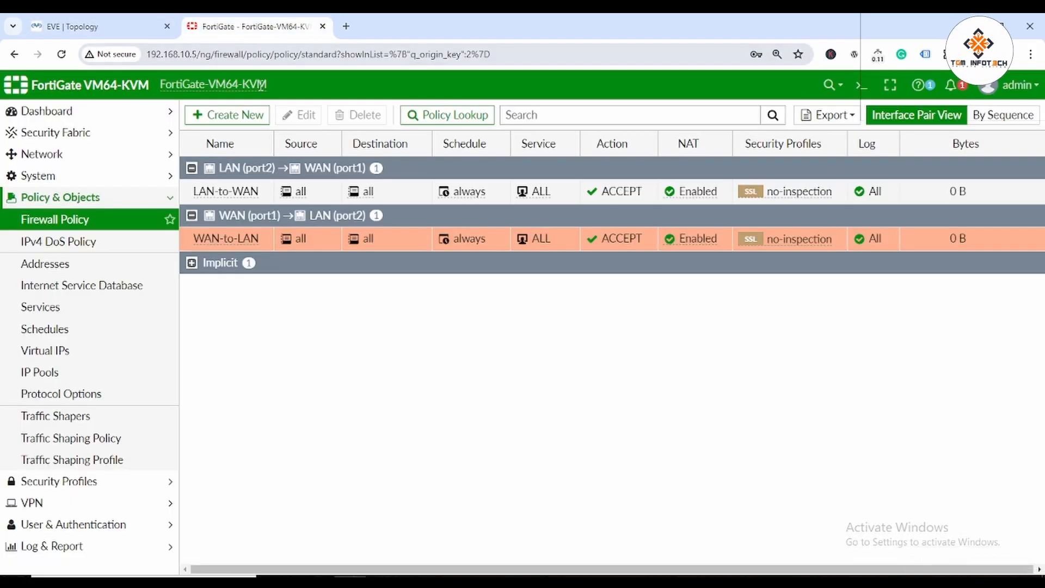
key("alt+Tab")
type("192.168.10.5")
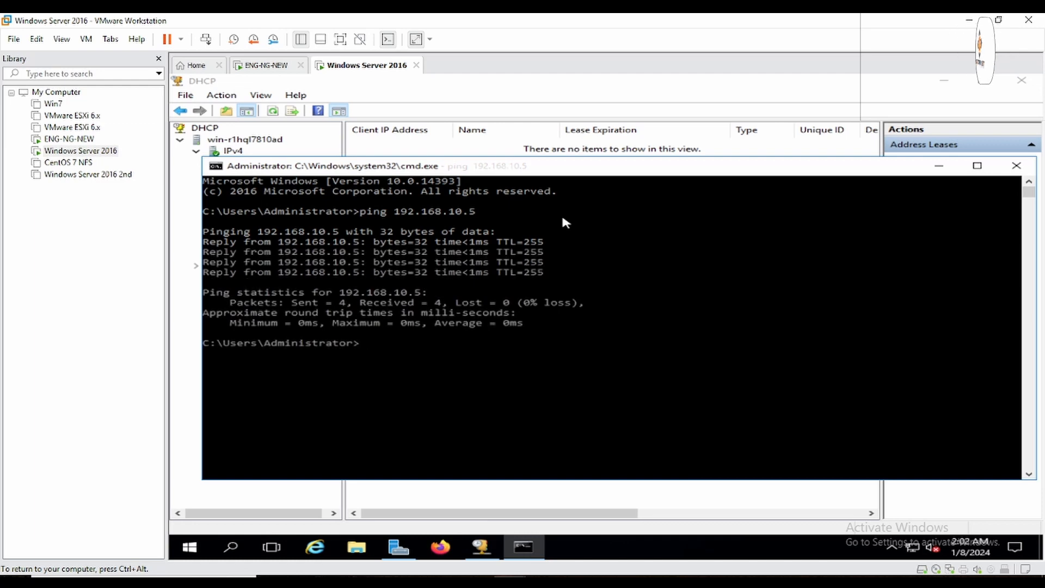
Ping 172.16.0.1 from the server, which times out.
left_click(340, 38)
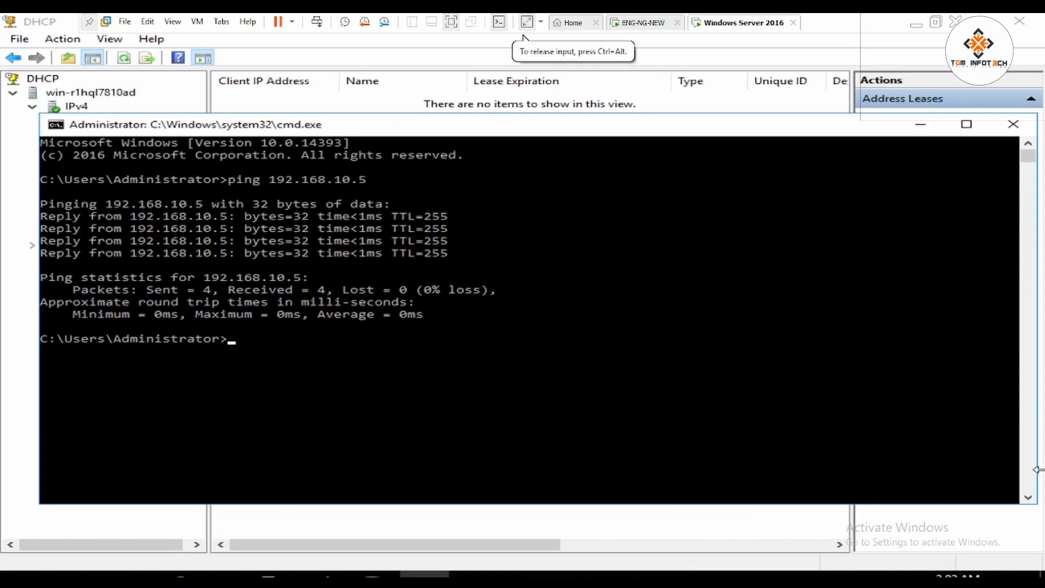
key("Up")
key("BackSpace")
key("BackSpace")
key("BackSpace")
key("BackSpace")
key("BackSpace")
key("BackSpace")
key("BackSpace")
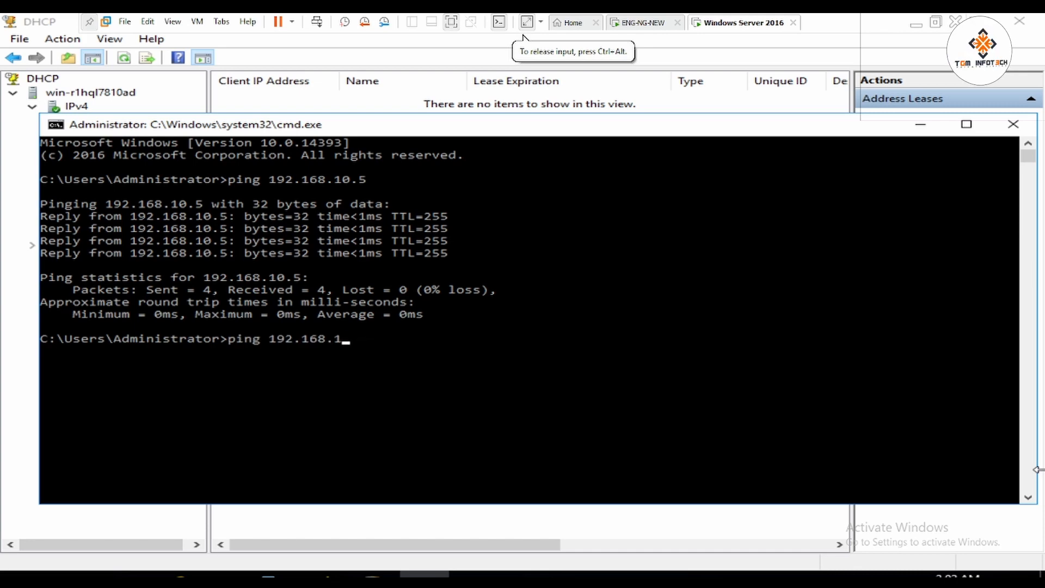
key("BackSpace")
key("BackSpace")
key("BackSpace")
key("BackSpace")
type("7")
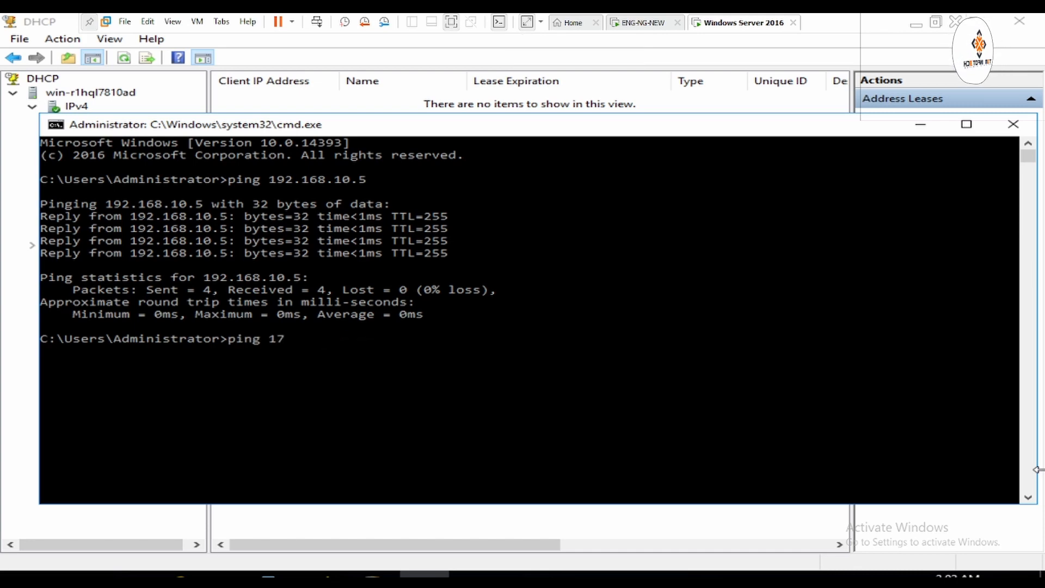
type("2.16.0.1")
key("Return")
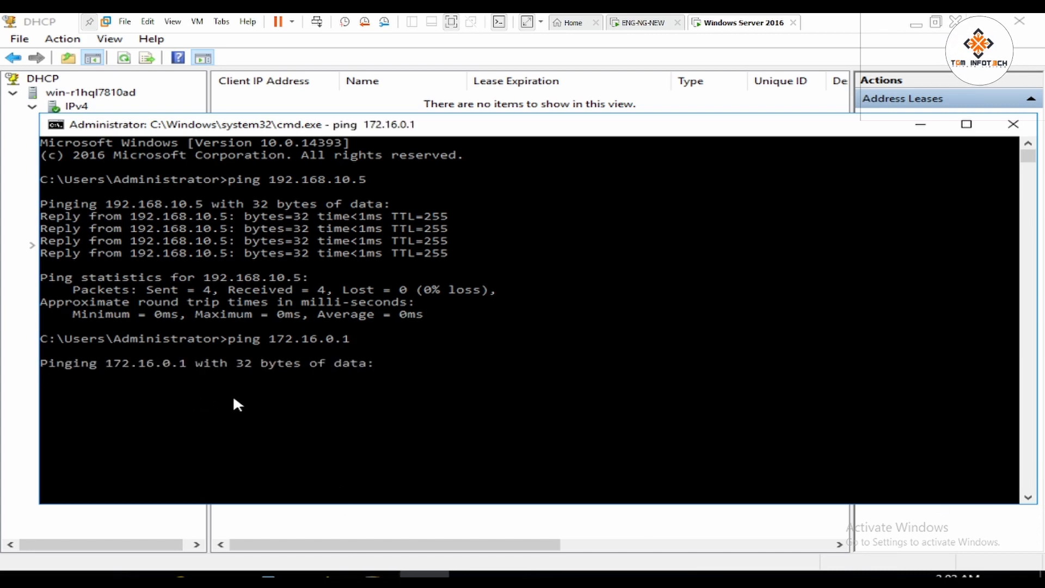
Return to the EVE lab topology in the browser.
left_click(451, 22)
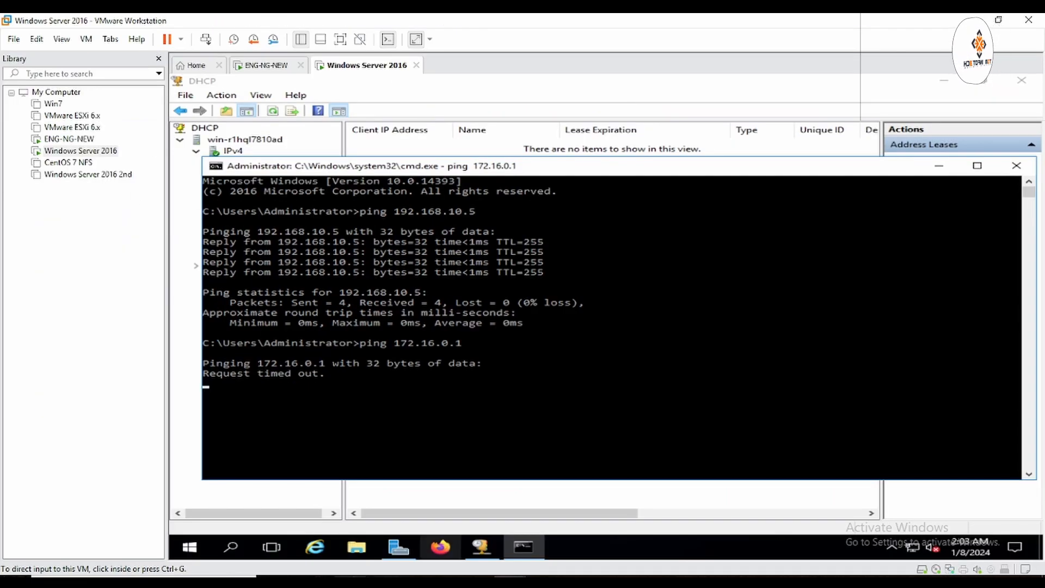
left_click(350, 580)
left_click(82, 26)
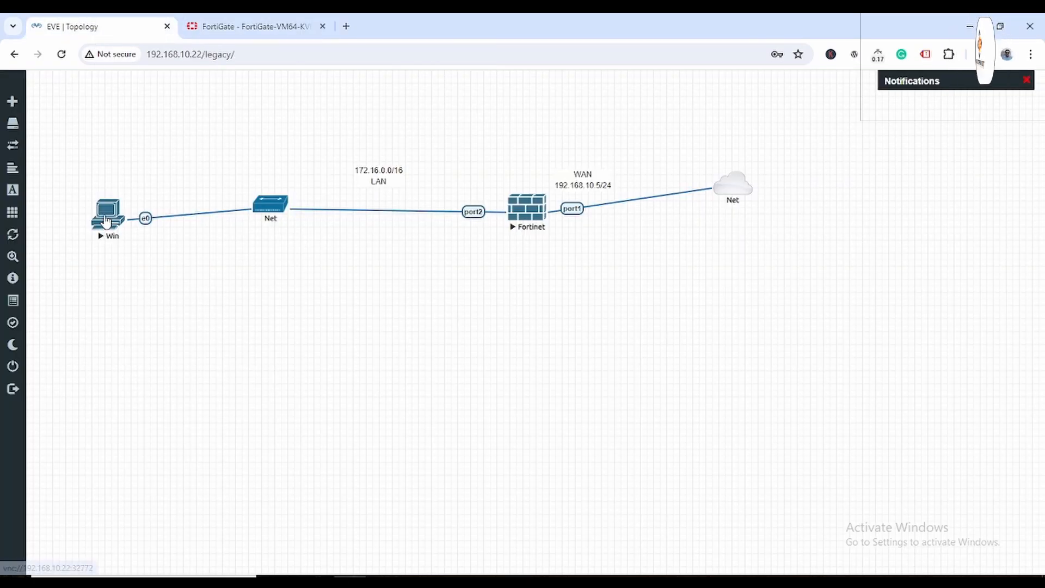
left_click(573, 580)
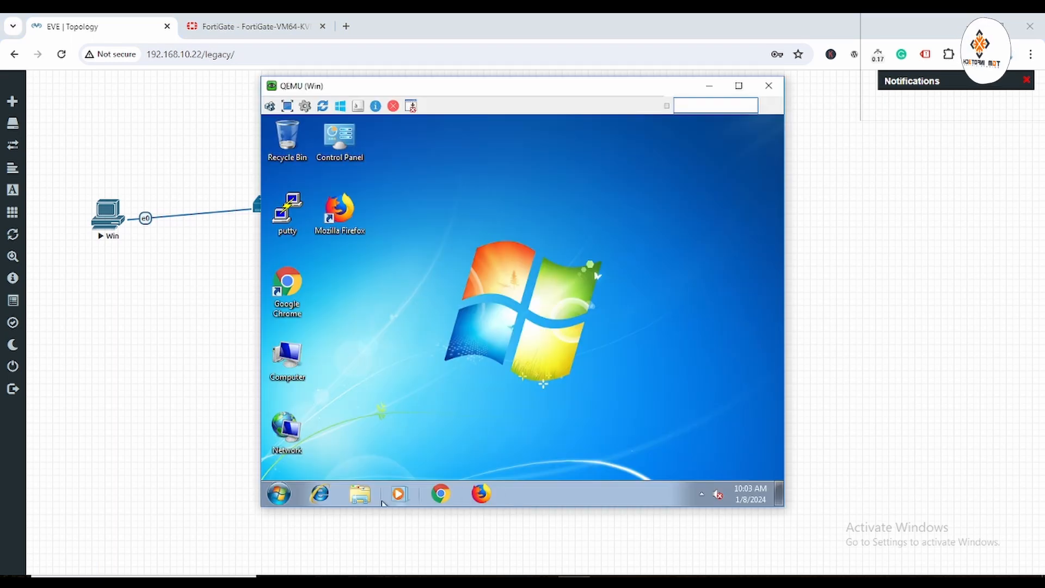
left_click(280, 494)
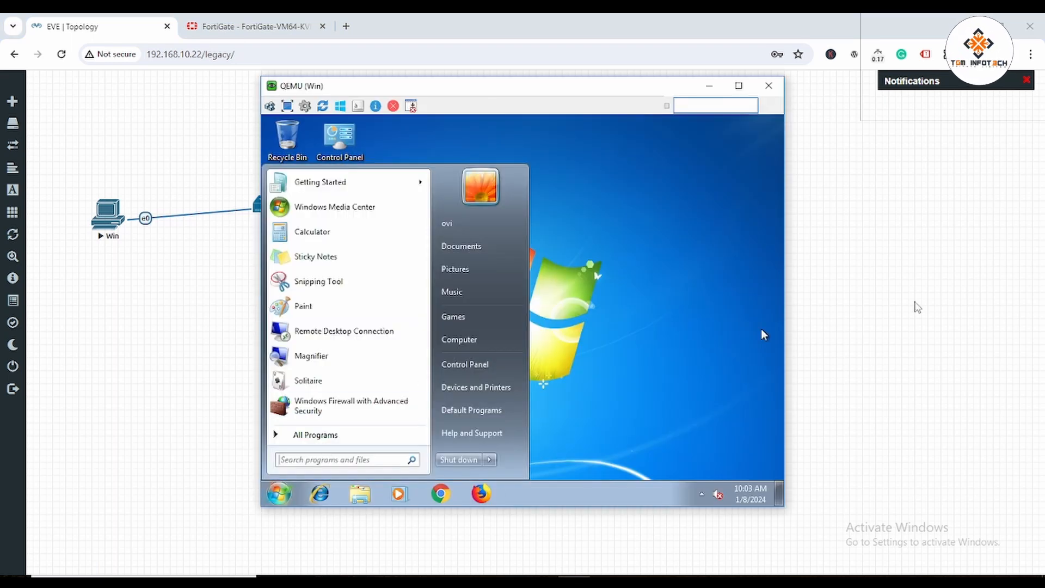
type("cmd")
key("Return")
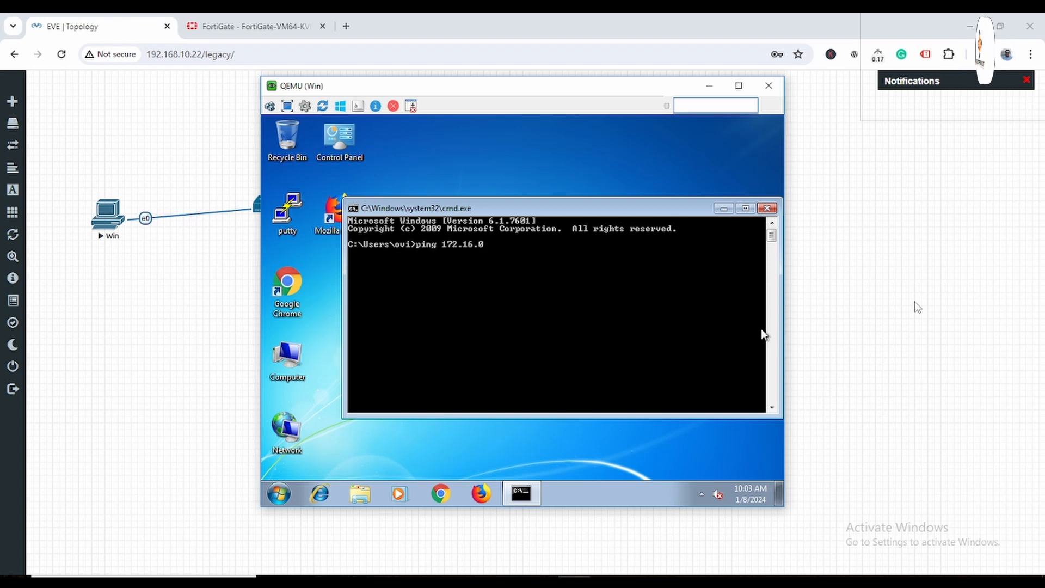
key("Return")
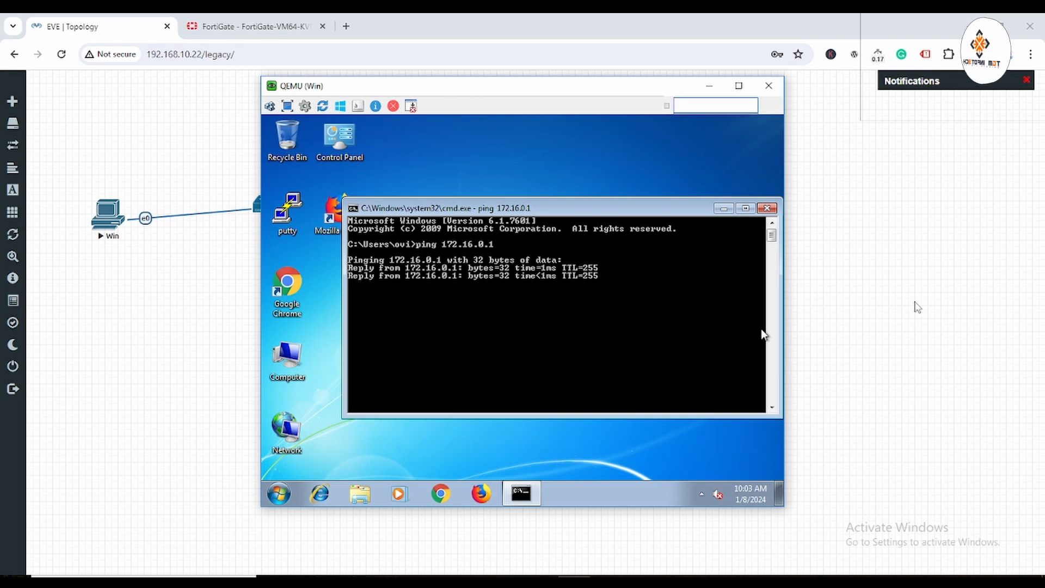
key("Up")
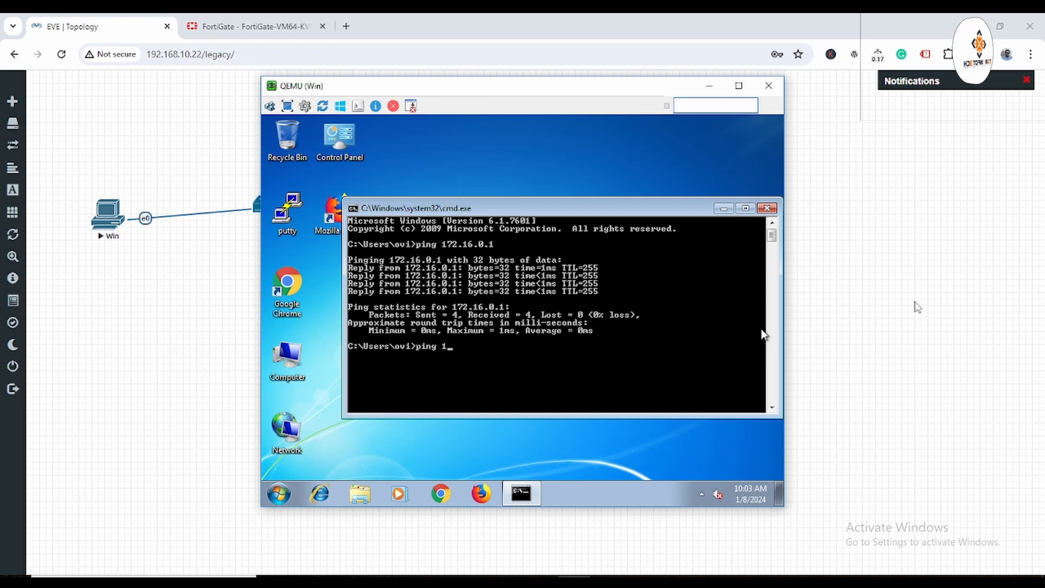
type("92.168.10.48")
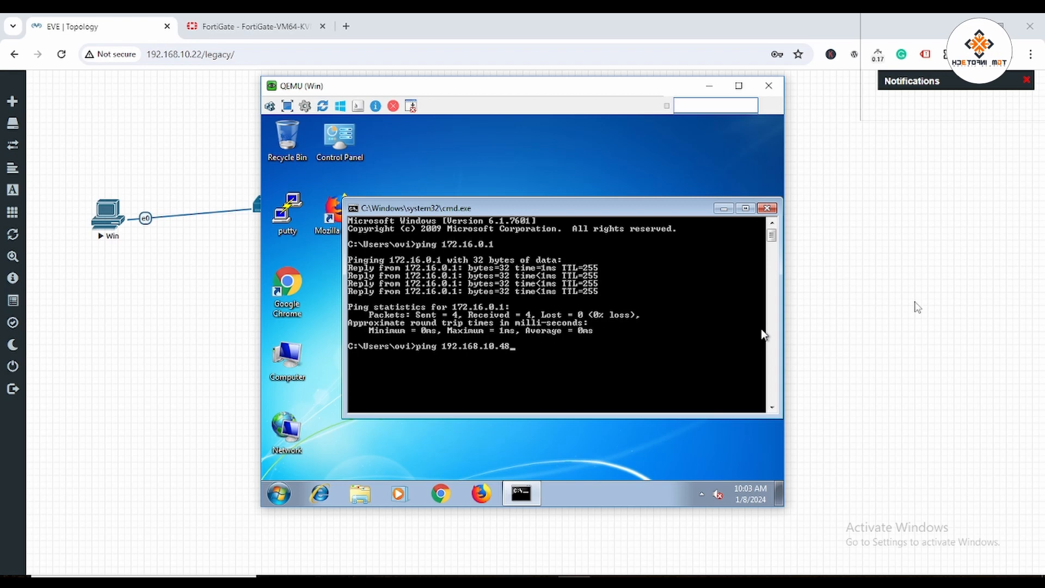
key("Return")
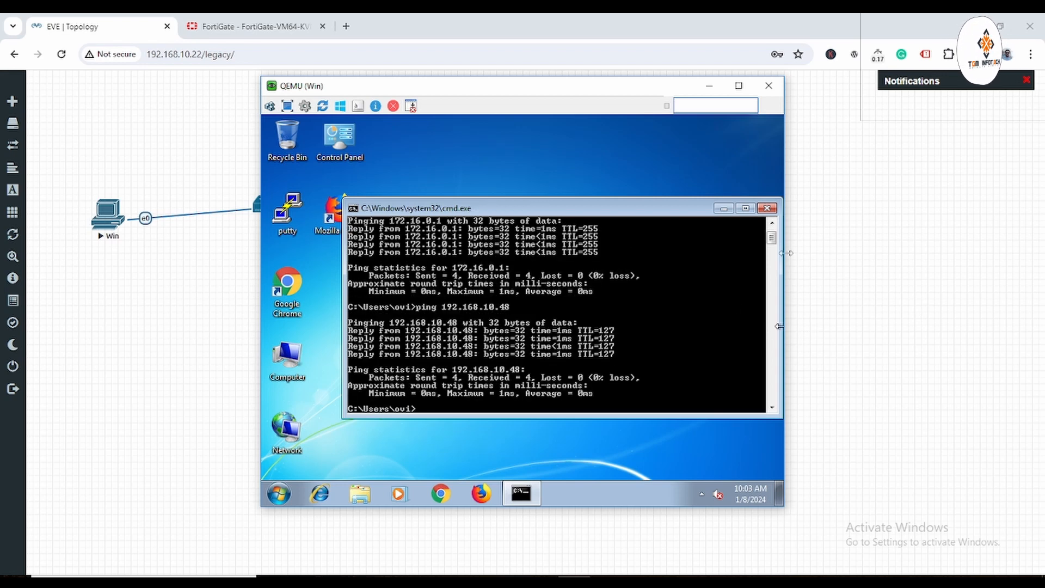
left_click(767, 208)
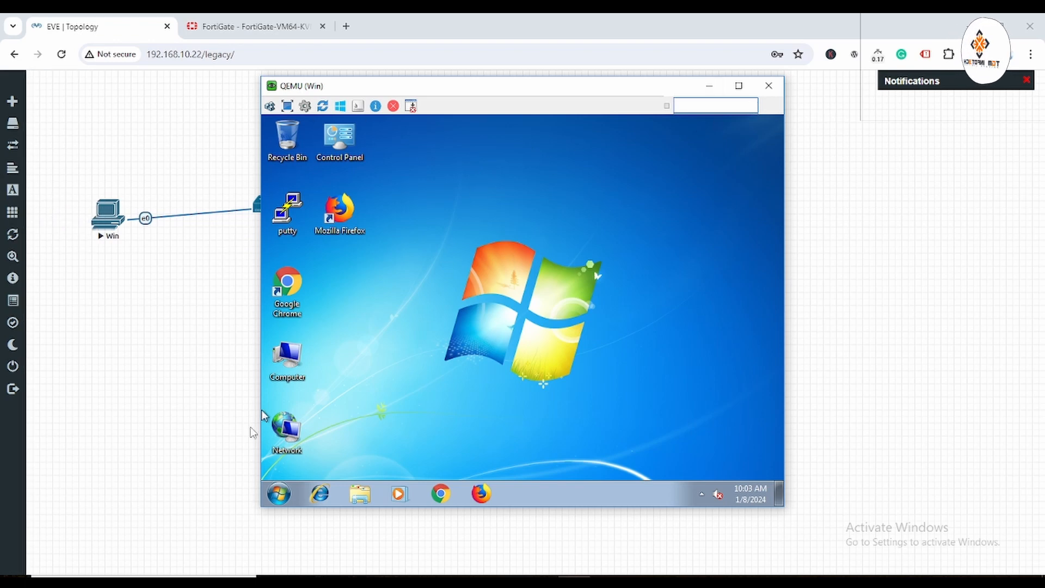
left_click(767, 92)
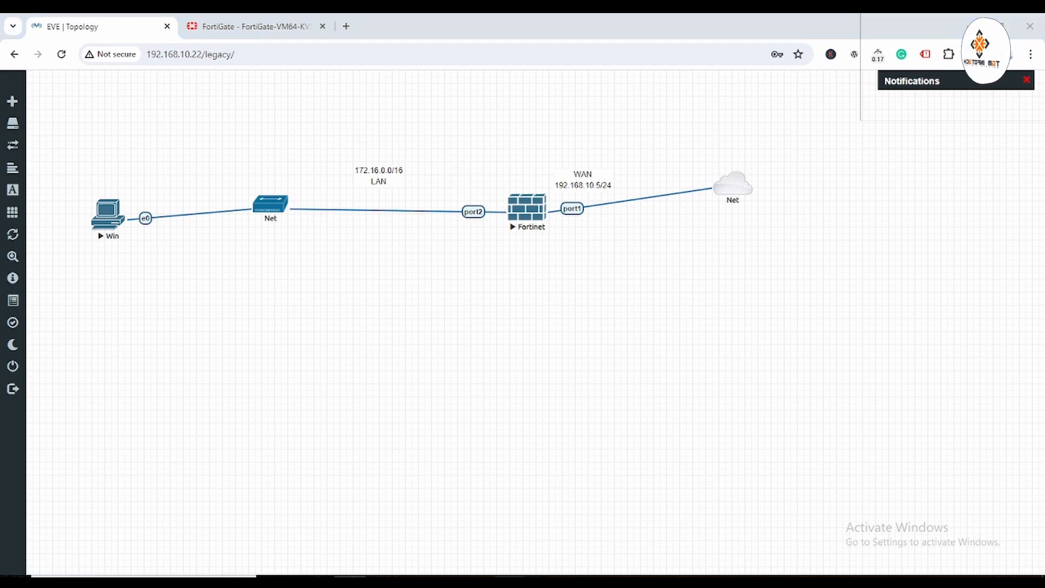
mouse_move(509, 576)
left_click(625, 493)
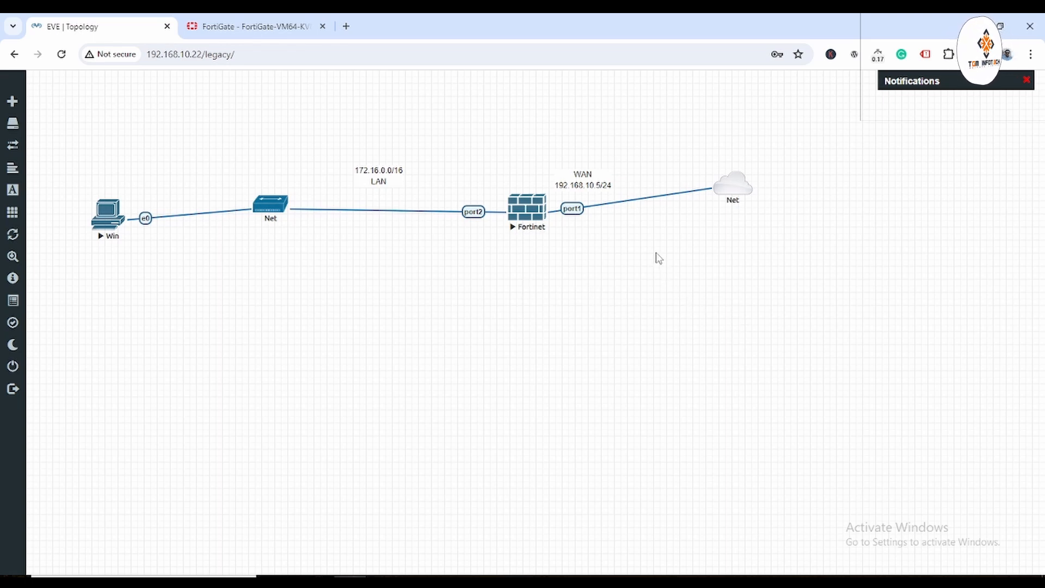
mouse_move(528, 563)
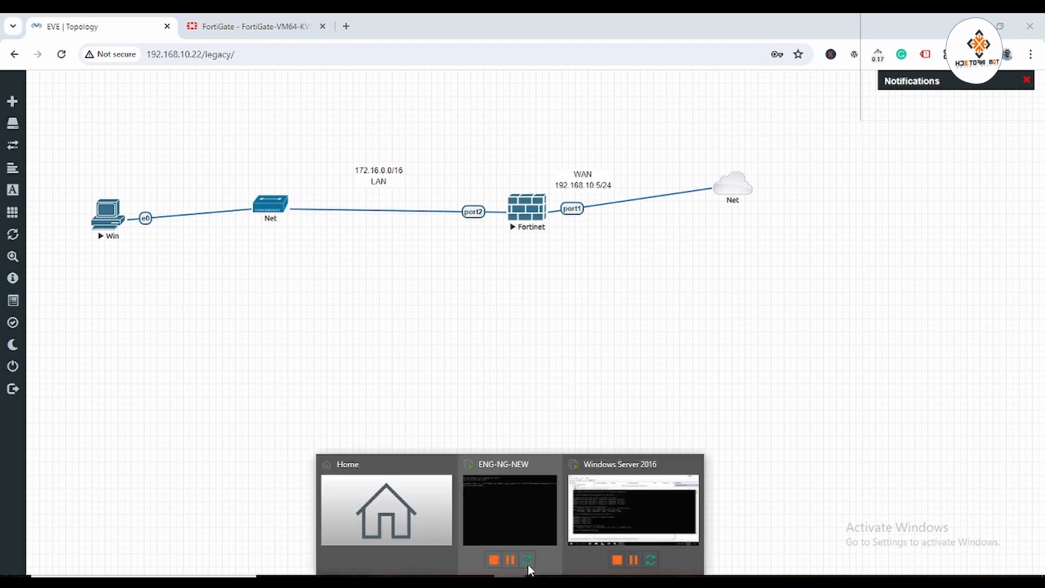
Close the server's cmd window, find no leases in the 172.16.0.0 scope, and close DHCP.
left_click(624, 499)
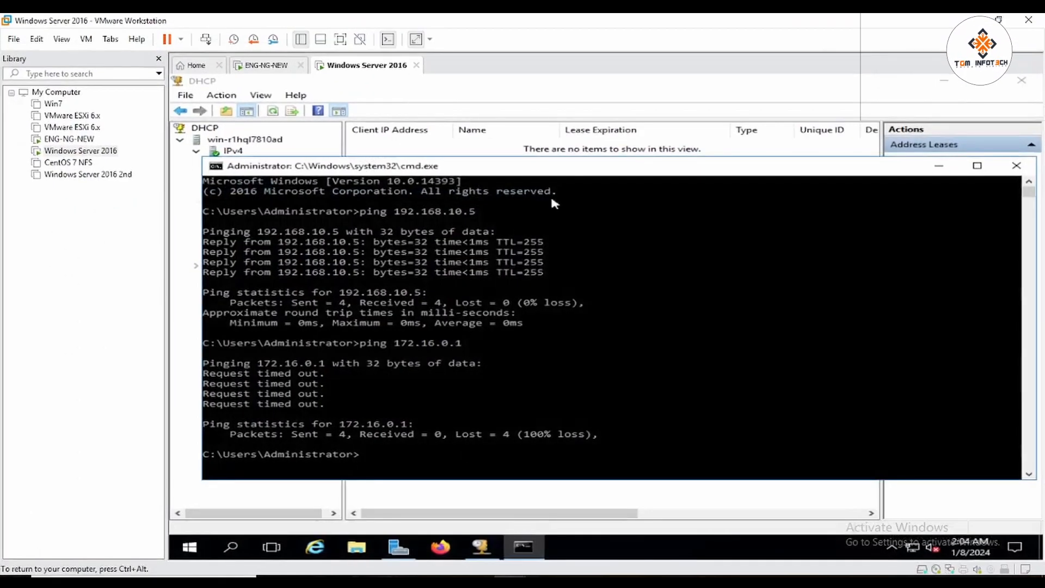
left_click(341, 39)
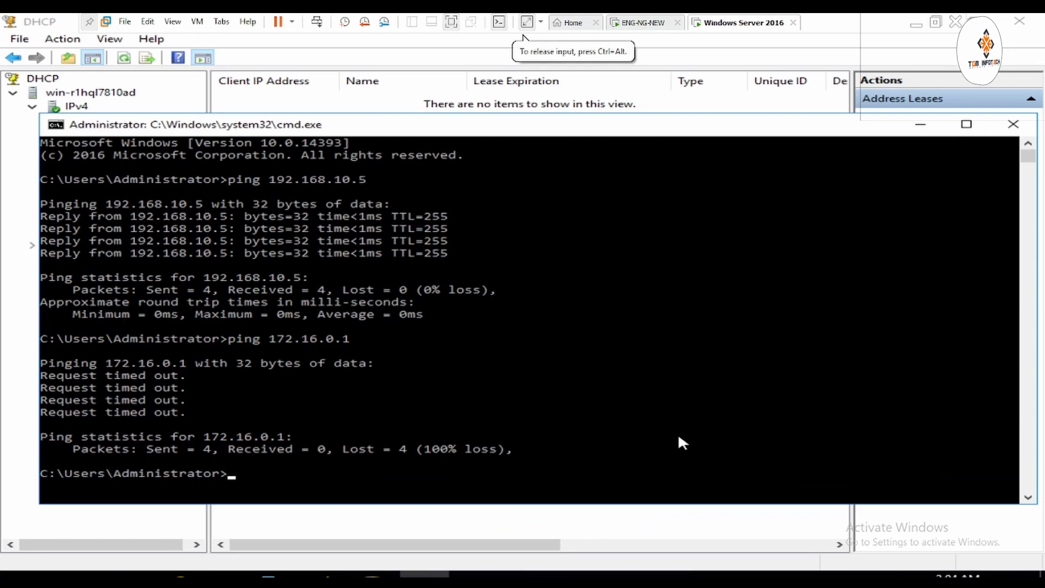
left_click(1013, 125)
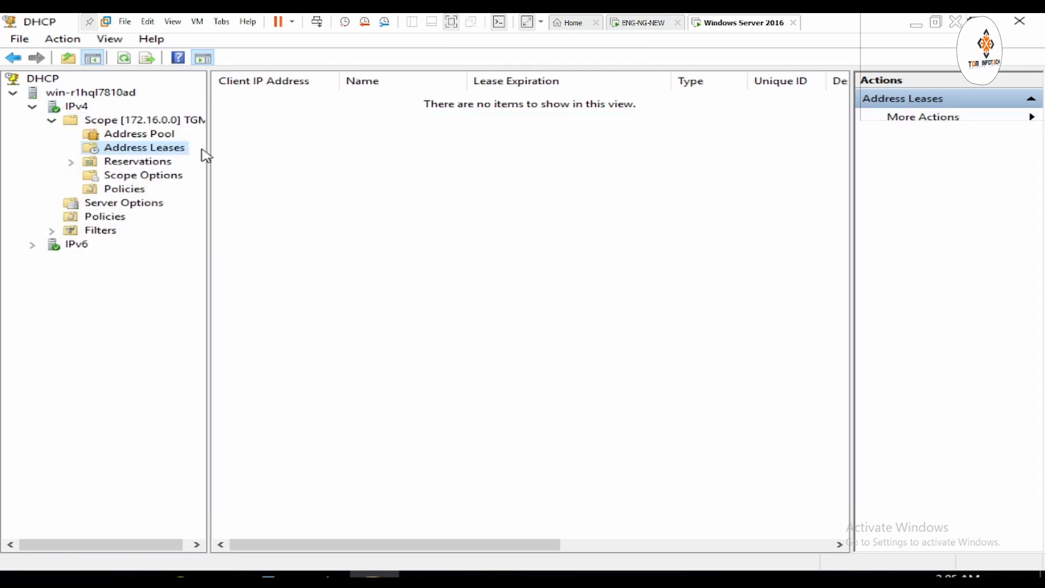
left_click(141, 135)
left_click(142, 147)
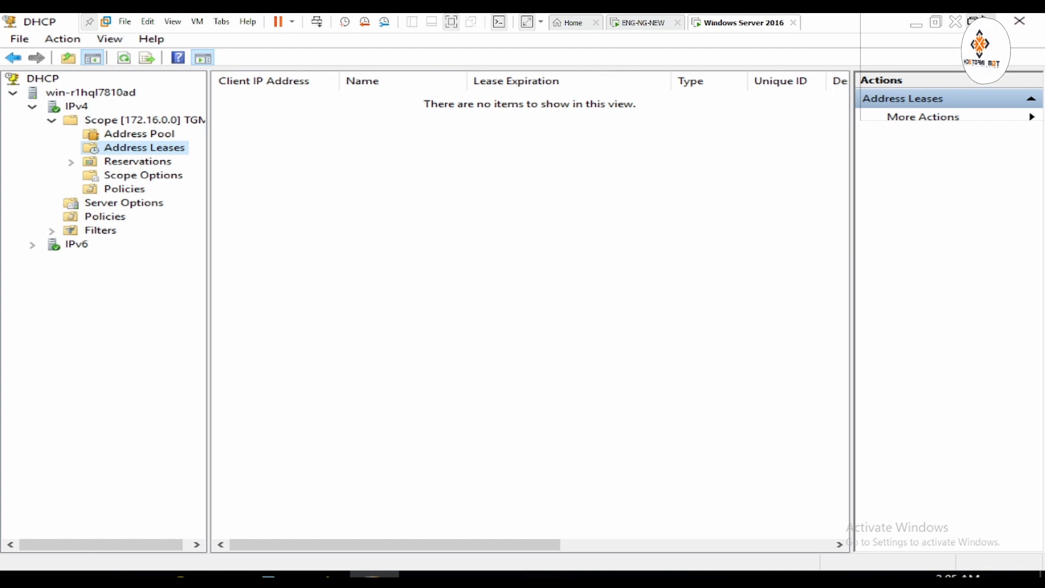
left_click(1019, 21)
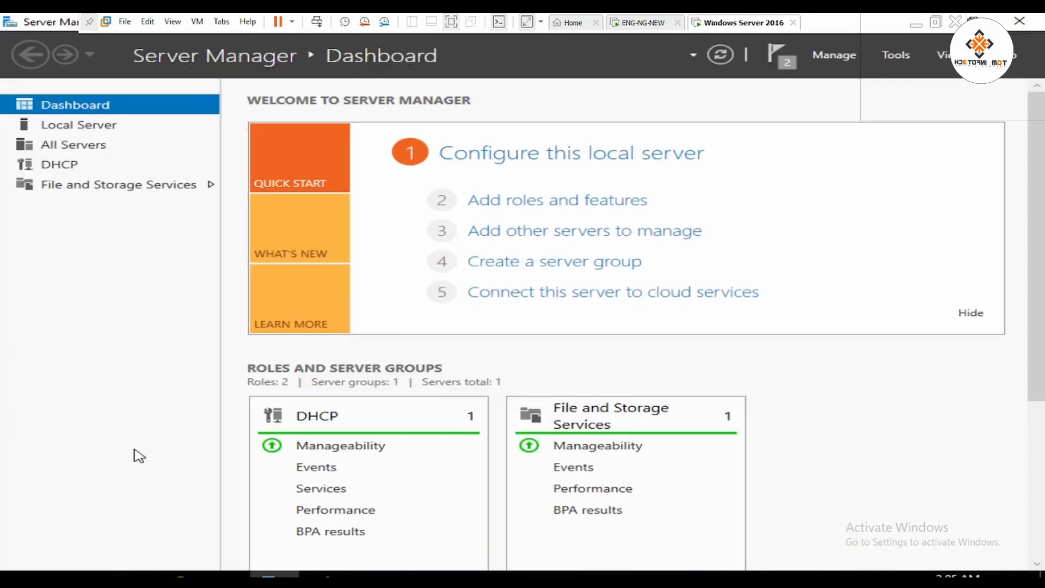
Open the server's Ethernet0 IPv4 settings through ncpa.cpl.
key("super+r")
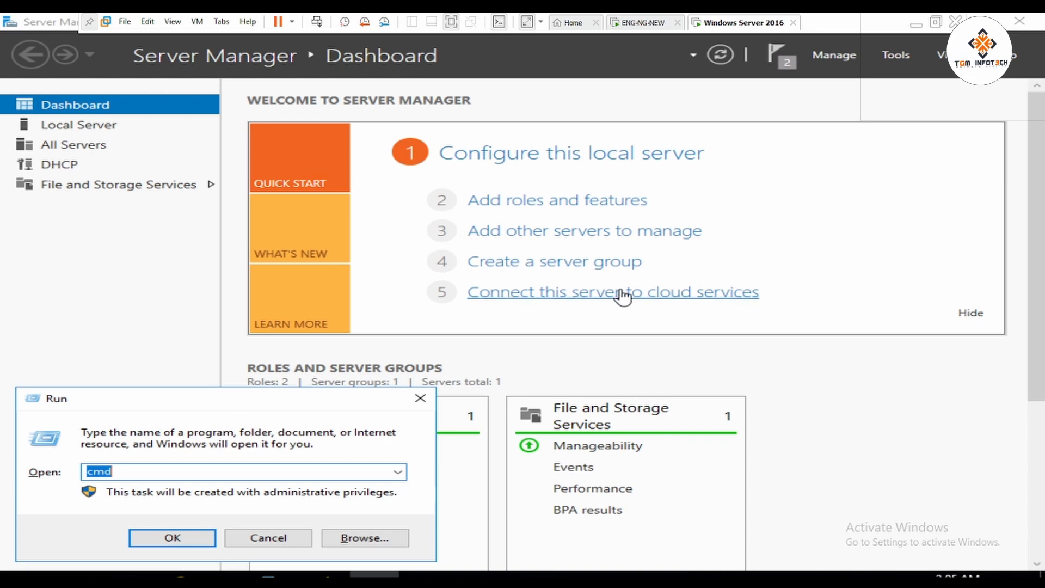
type("ncpa.cpl")
key("Return")
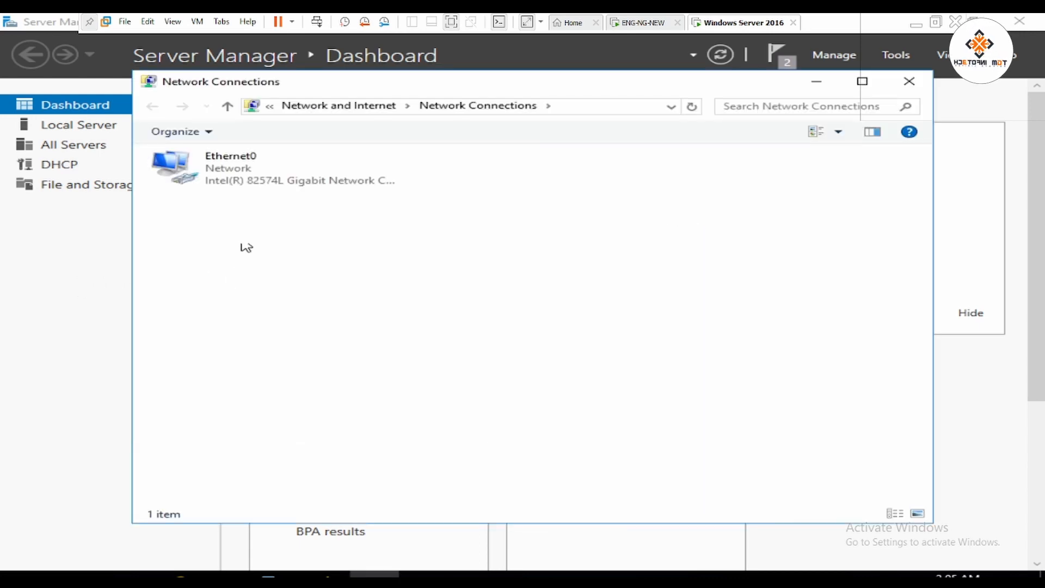
right_click(220, 179)
left_click(288, 321)
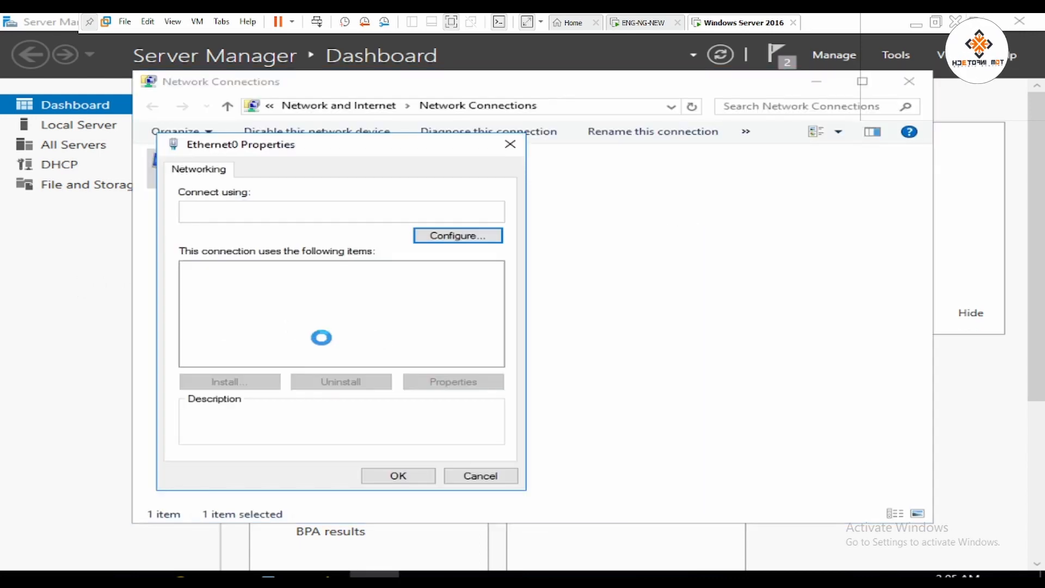
left_click(365, 309)
left_click(440, 381)
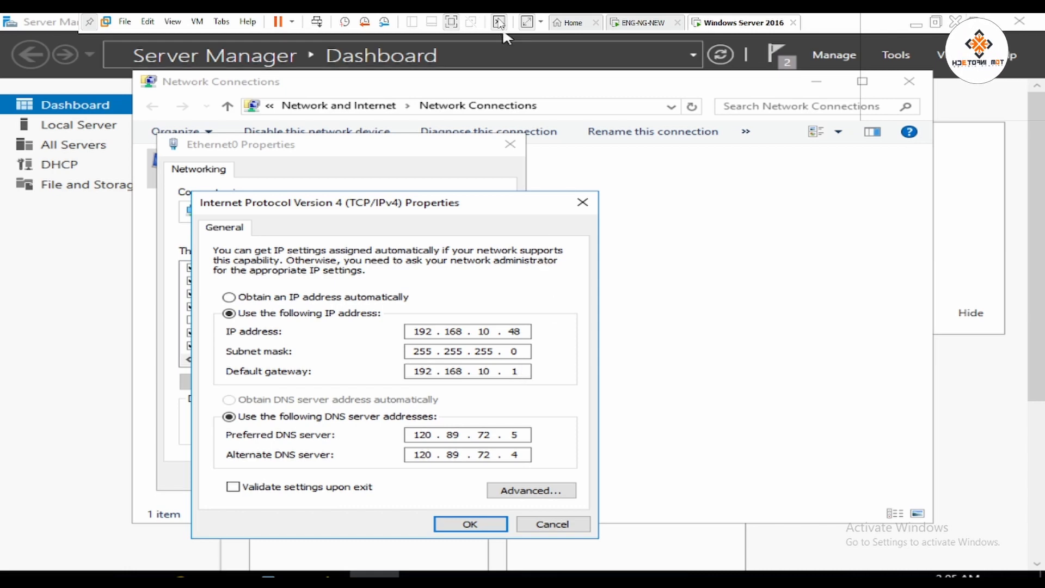
Change the server's default gateway to 192.168.10.5.
left_click(451, 23)
left_click(350, 578)
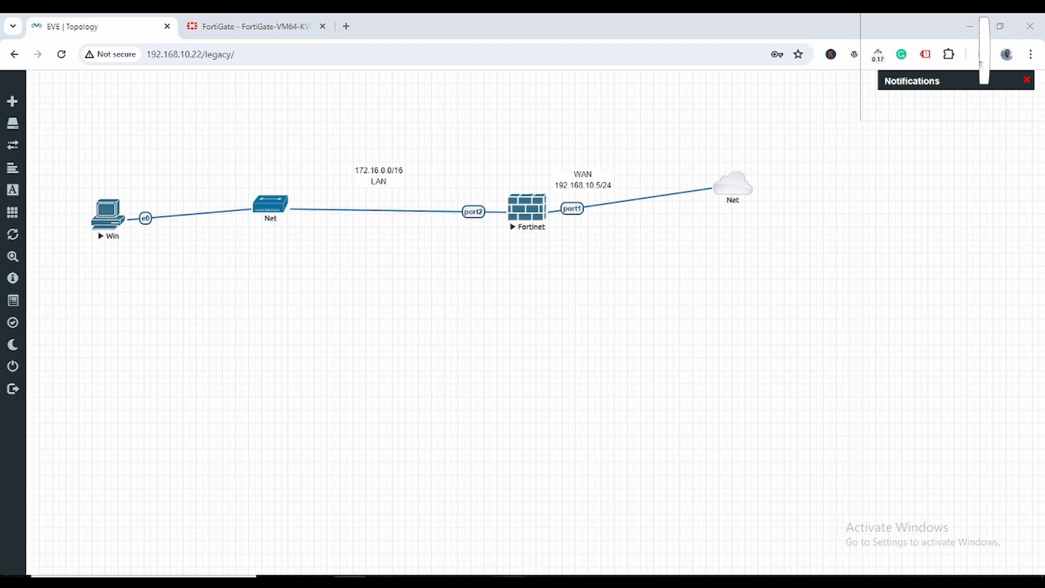
mouse_move(509, 578)
left_click(619, 516)
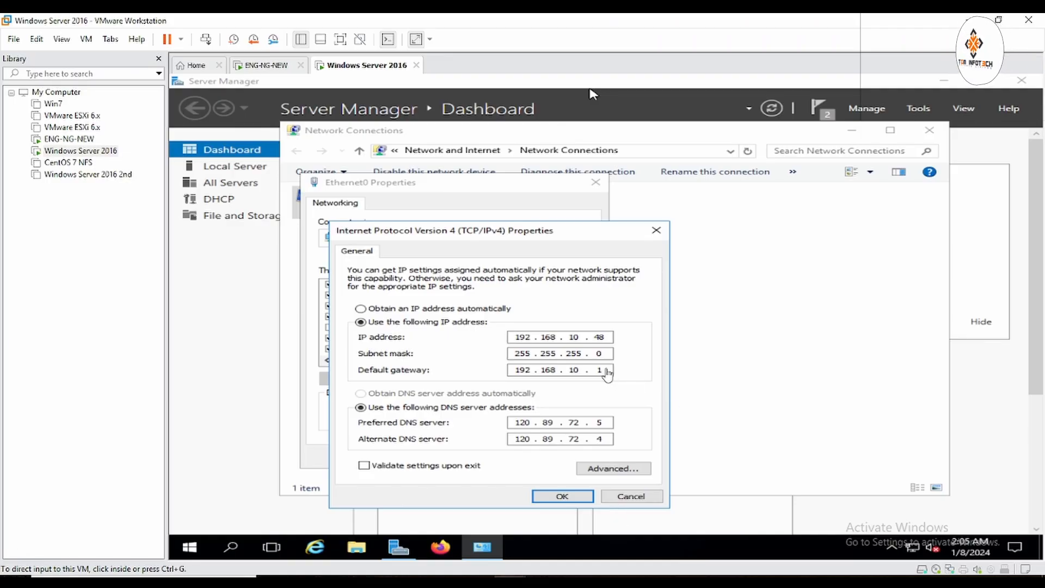
type("5")
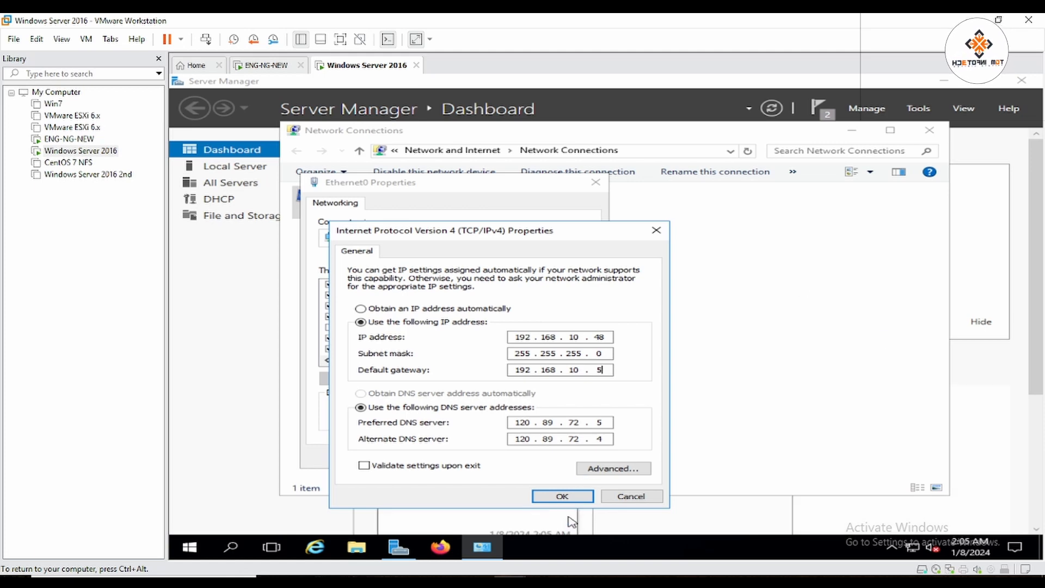
left_click(568, 495)
Close Ethernet0 Properties and Network Connections, declining network discovery.
left_click(518, 458)
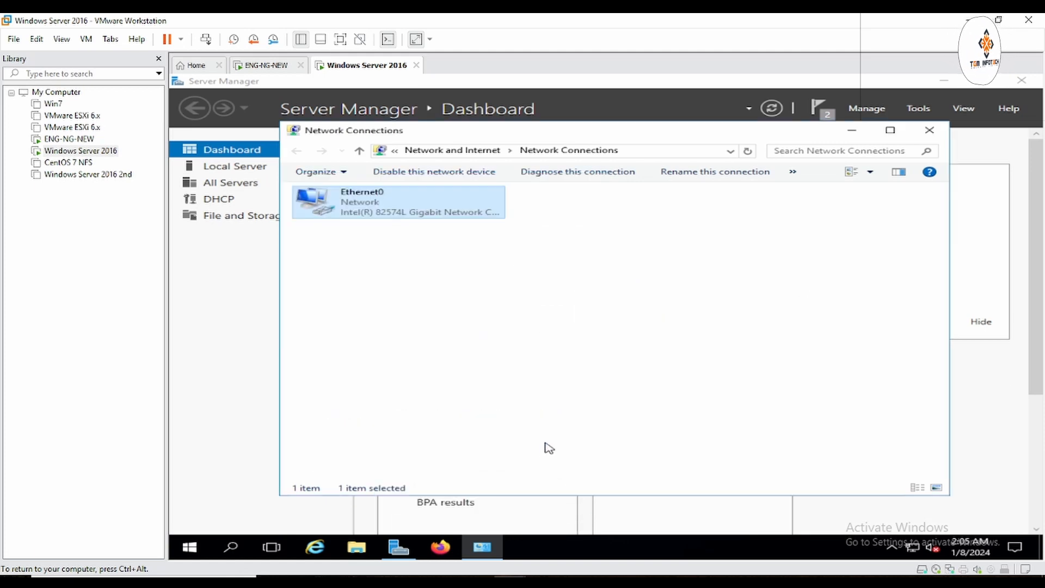
left_click(929, 135)
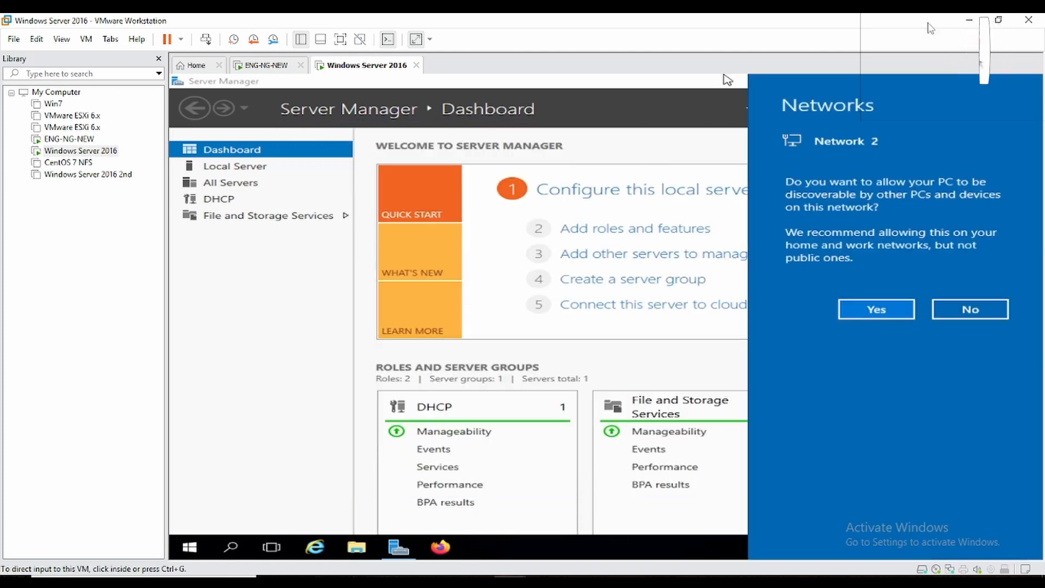
left_click(967, 320)
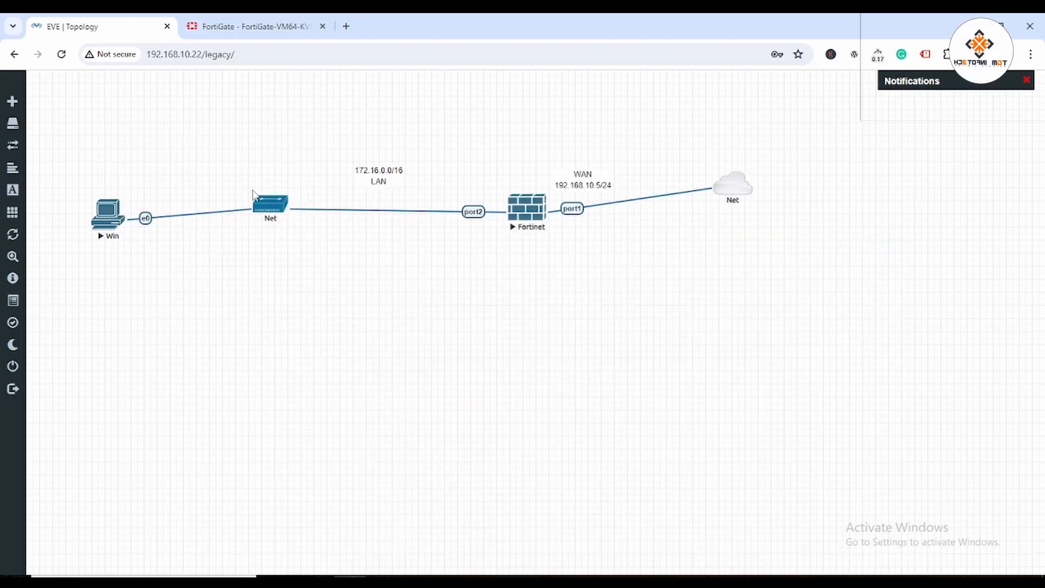
Open the Win client console and launch ncpa.cpl Network Connections.
left_click(104, 215)
left_click(542, 153)
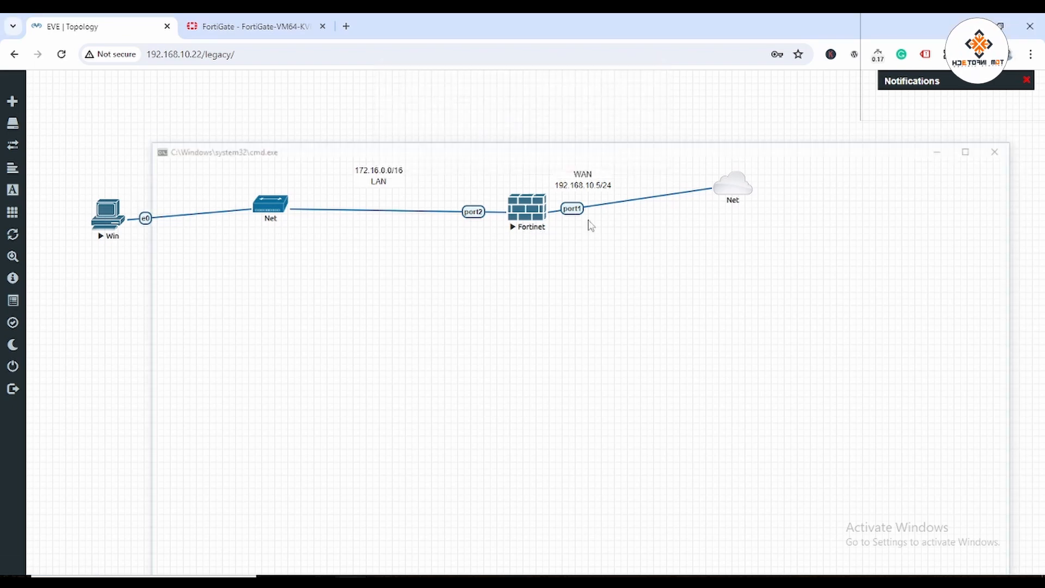
left_click(279, 493)
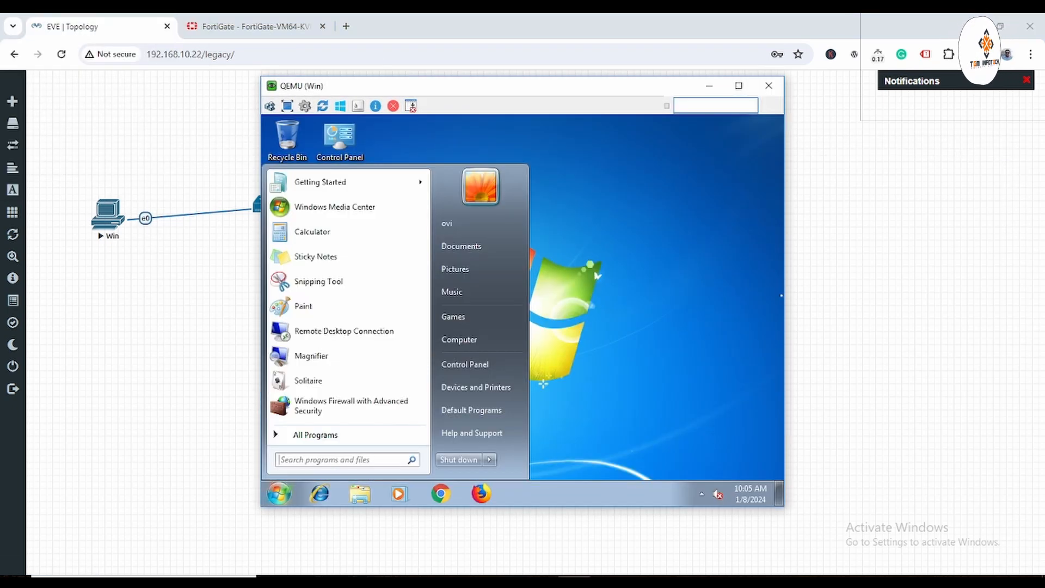
type("n")
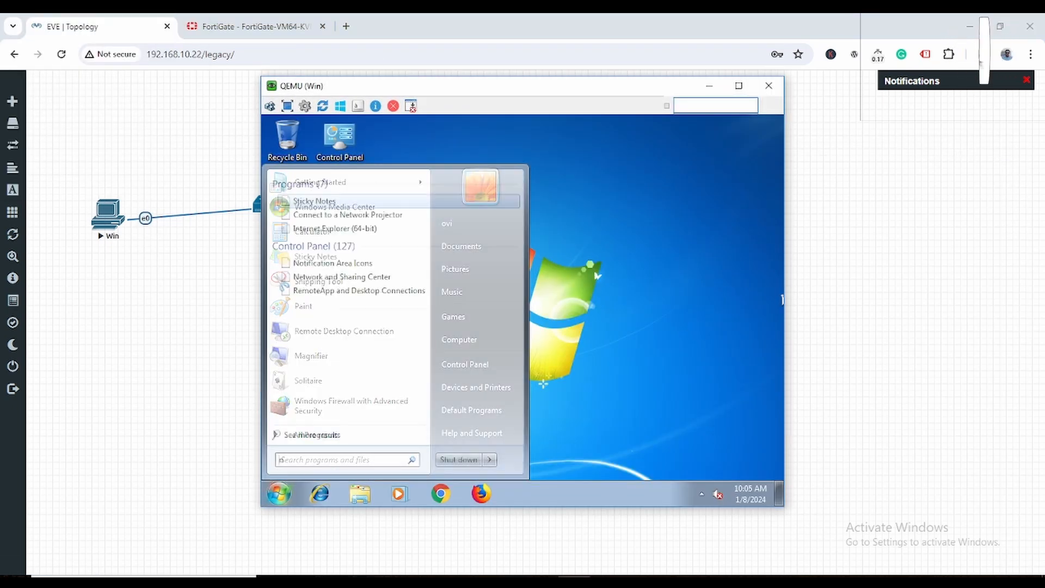
type("cpa.cpl")
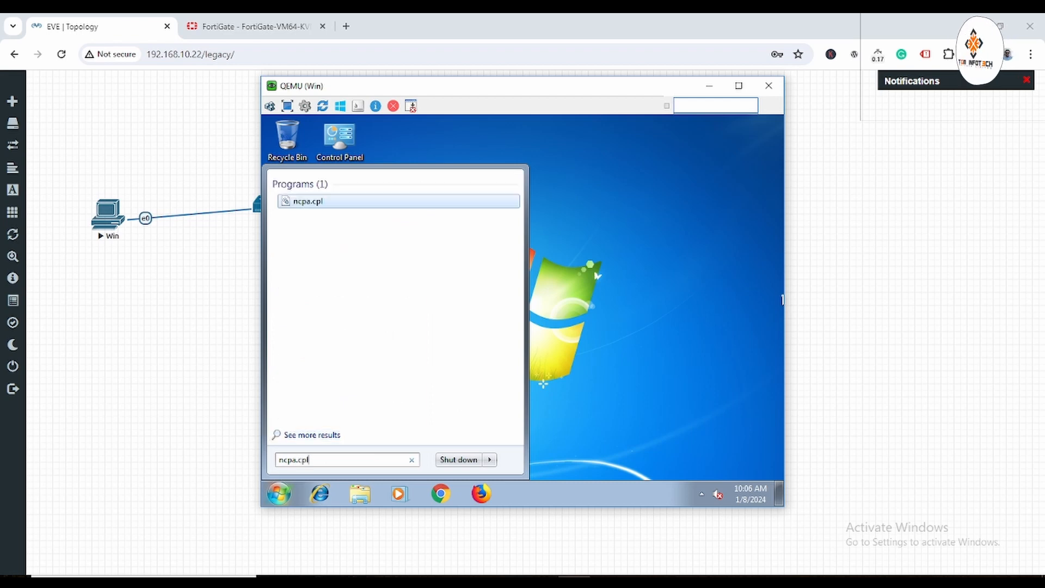
key("Return")
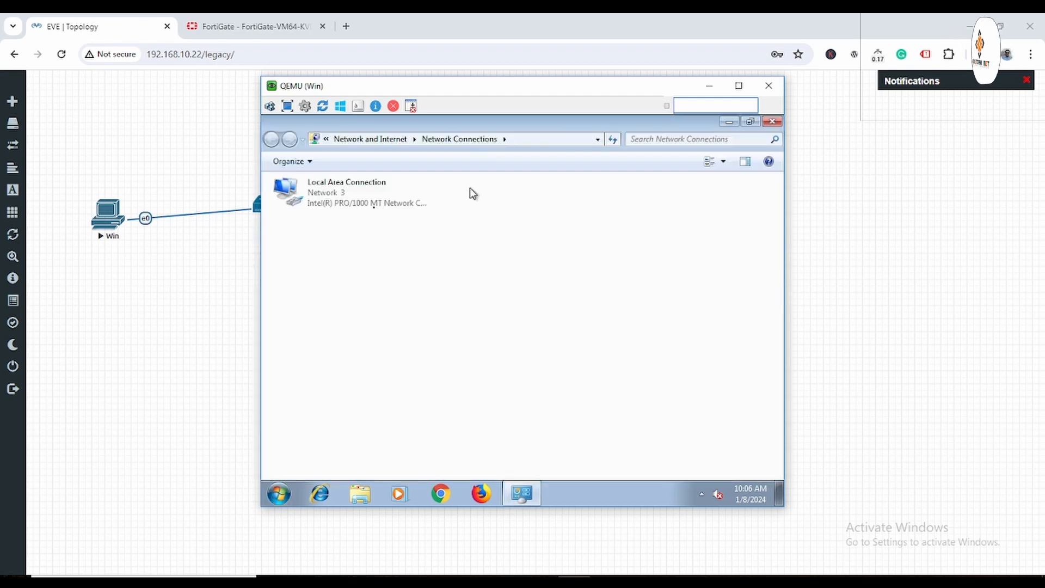
Set the client's IPv4 to obtain IP and DNS addresses automatically.
right_click(318, 205)
left_click(362, 325)
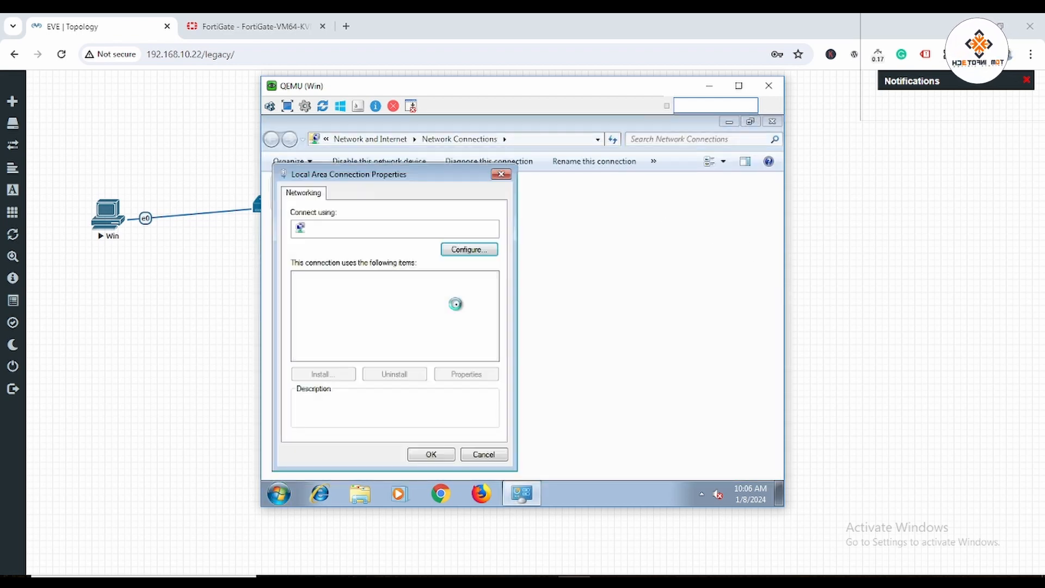
left_click(420, 322)
left_click(467, 375)
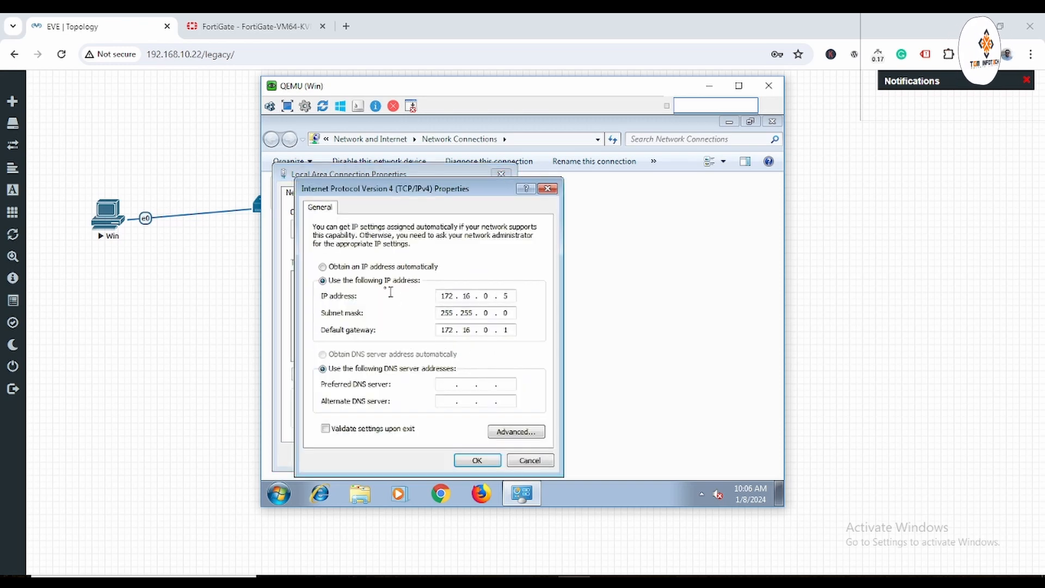
left_click(384, 266)
left_click(369, 354)
left_click(474, 460)
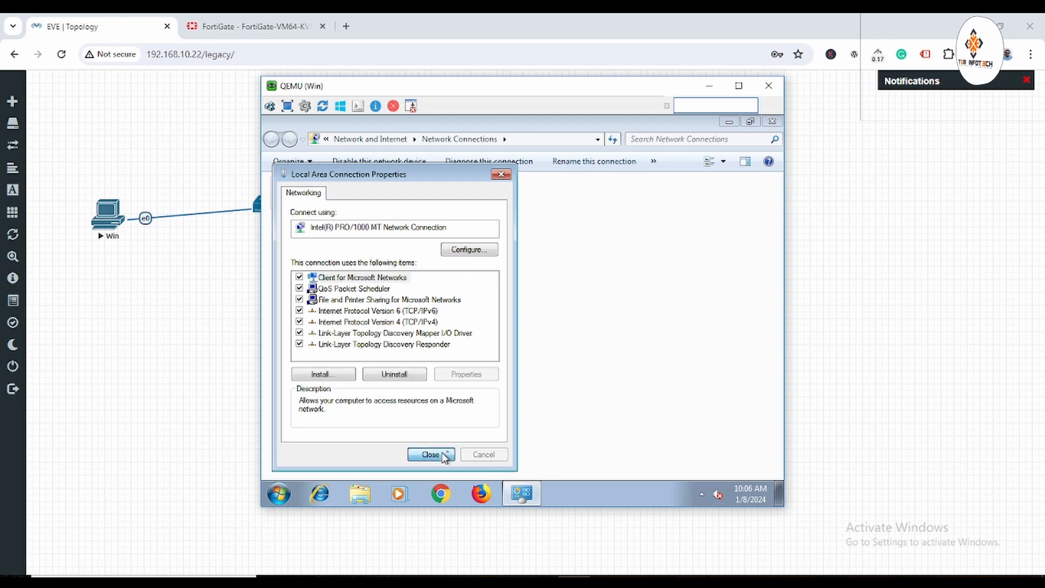
left_click(430, 454)
Disable and re-enable the Local Area Connection.
right_click(344, 198)
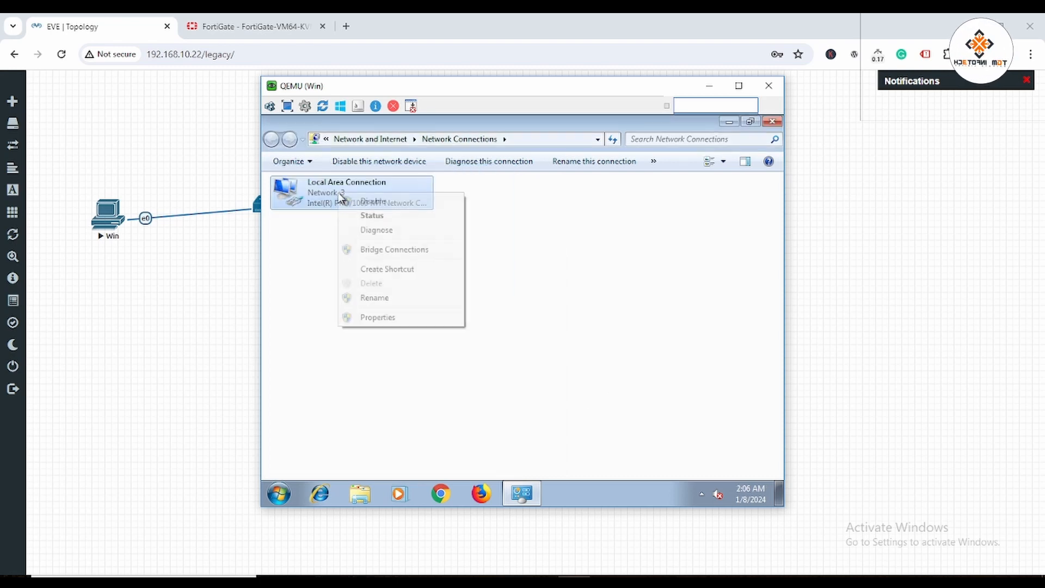
left_click(385, 208)
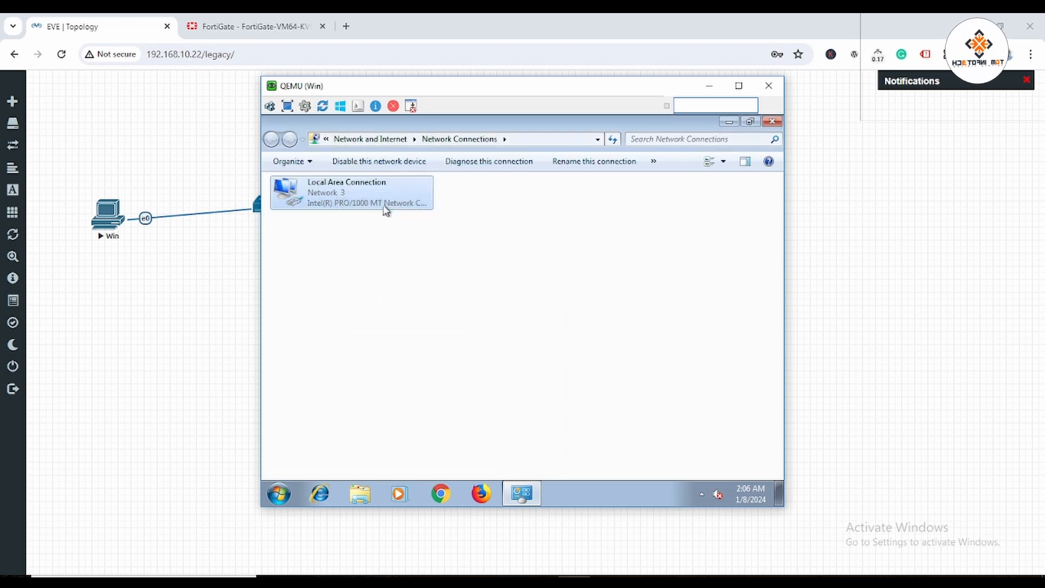
right_click(330, 187)
left_click(359, 197)
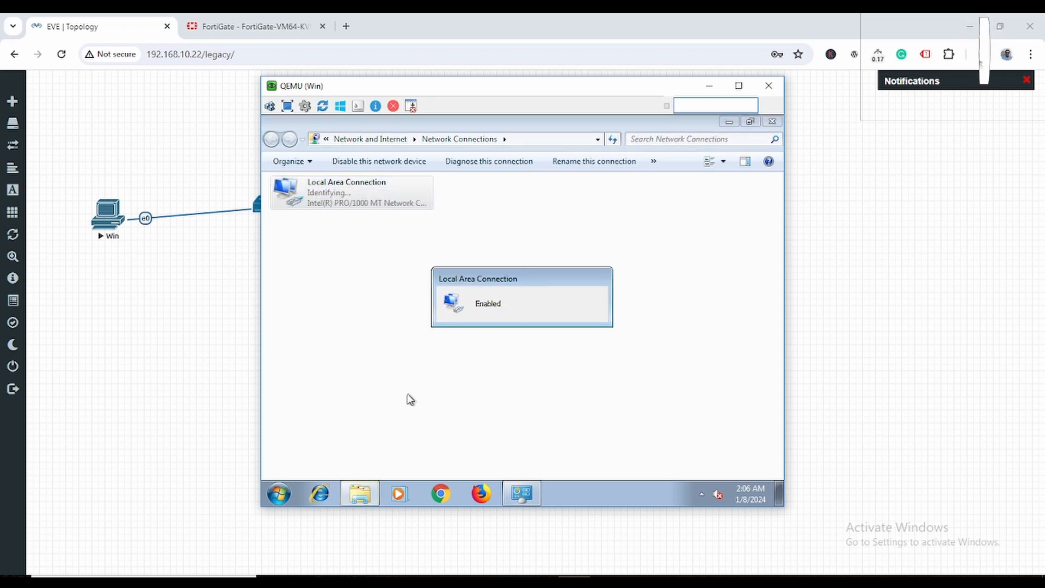
Confirm the connection details show 172.16.0.10 from DHCP 192.168.10.48, then minimize the console.
right_click(354, 201)
left_click(375, 218)
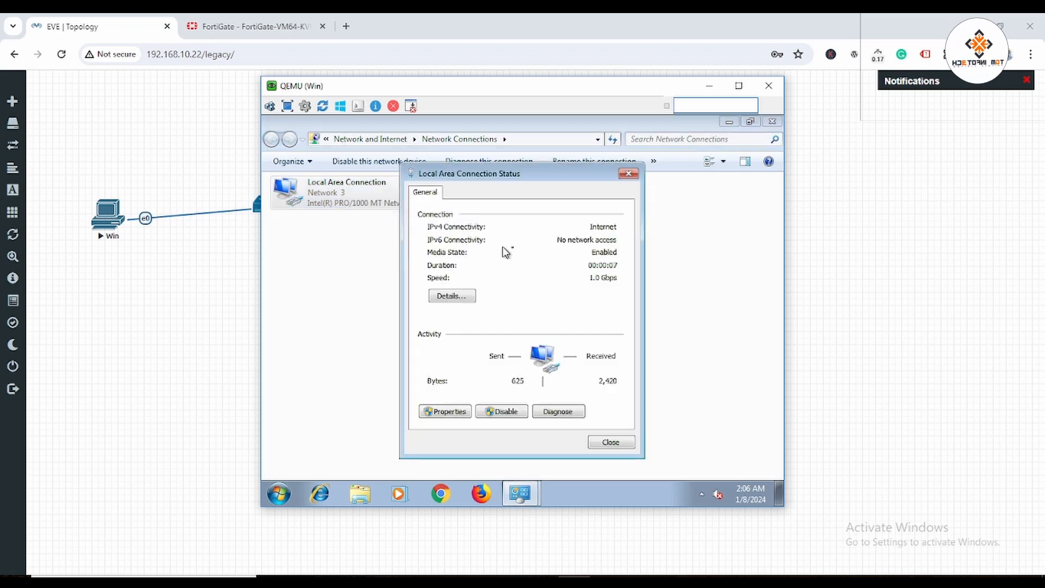
left_click(453, 297)
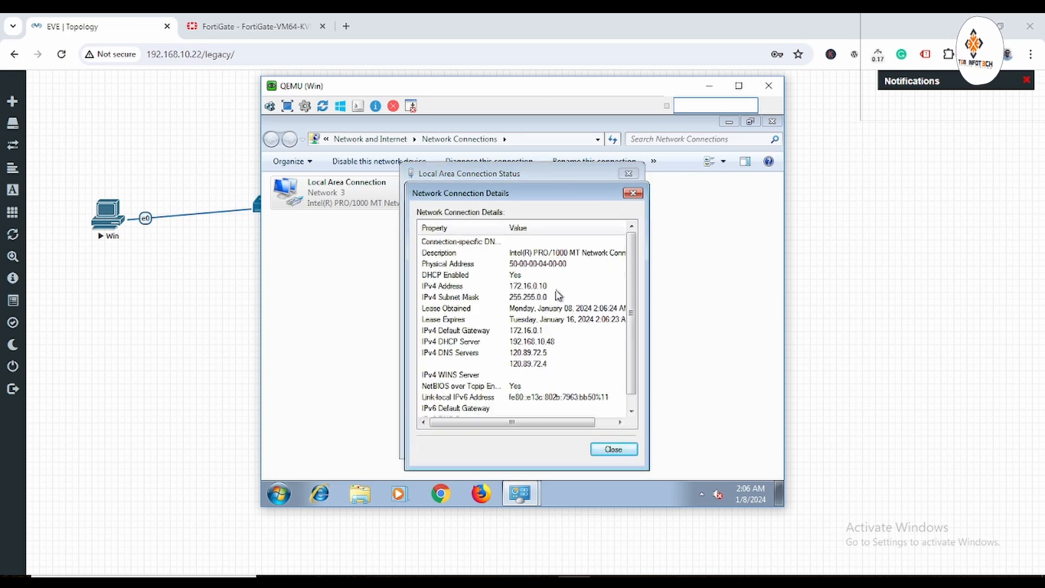
left_click(611, 446)
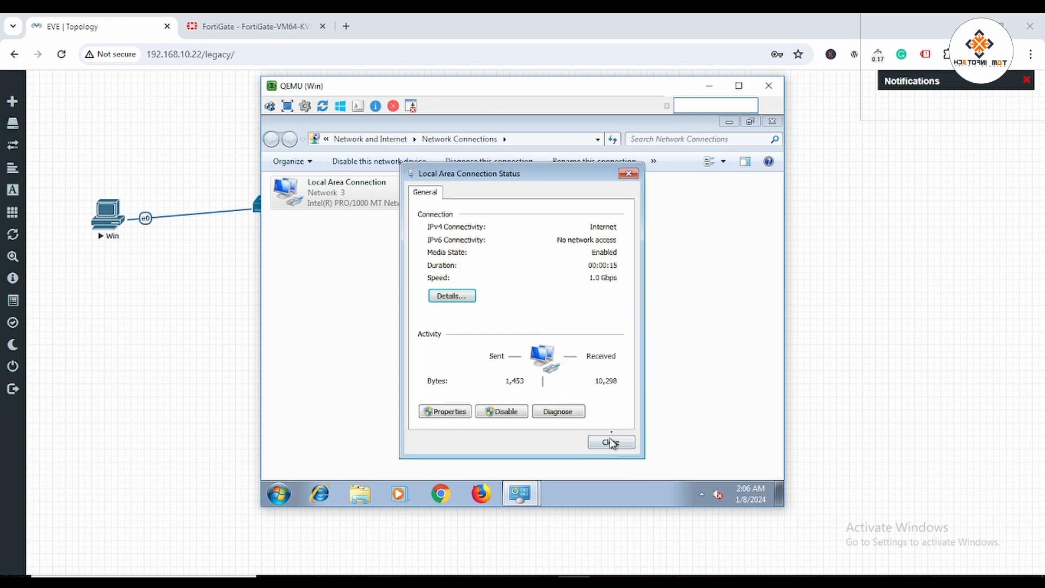
left_click(609, 442)
left_click(771, 121)
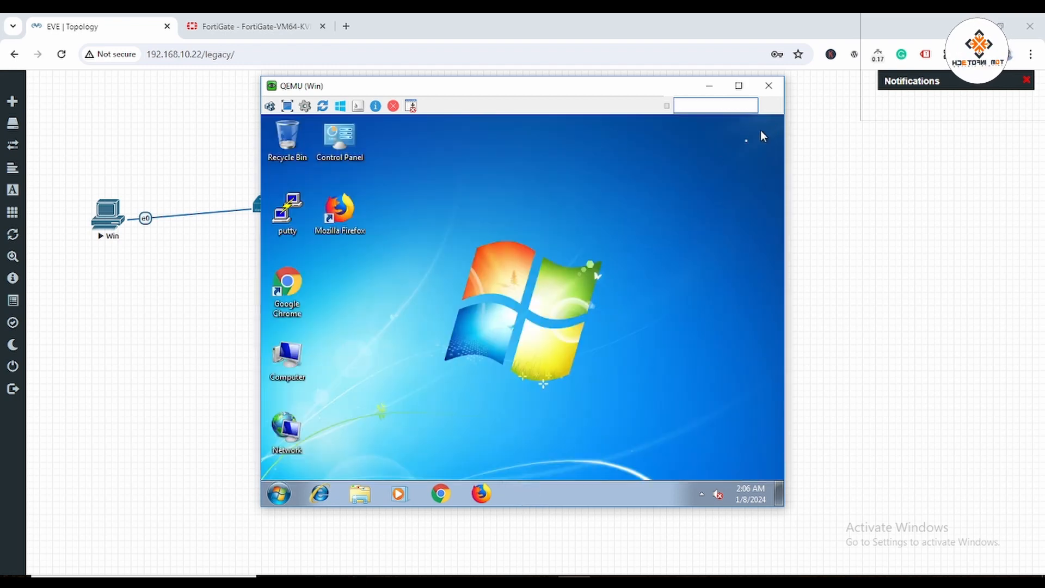
left_click(708, 85)
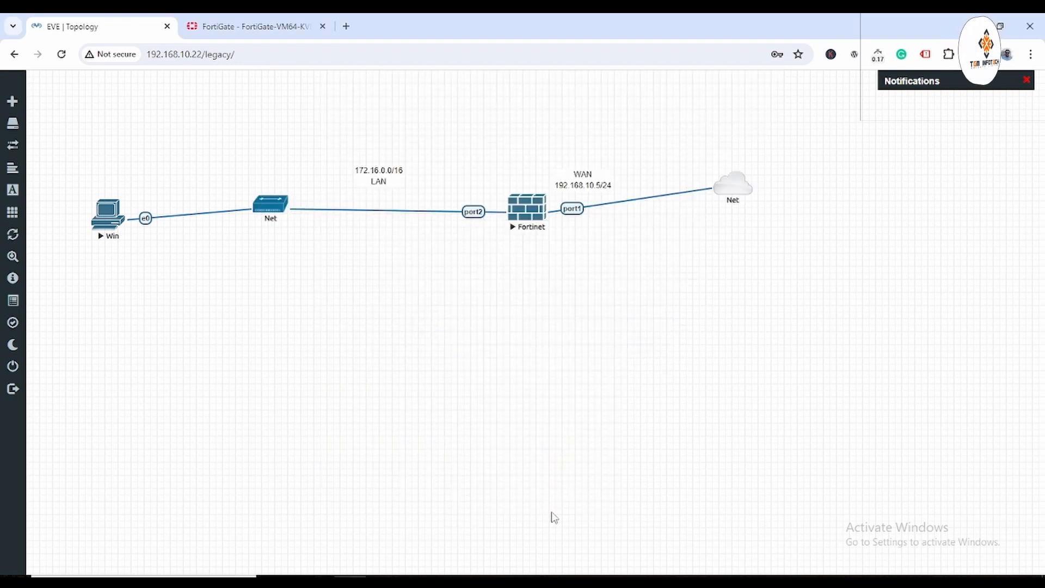
Open the server's DHCP console to the IPv4 scope Address Leases, showing 172.16.0.10 leased.
mouse_move(512, 576)
left_click(631, 516)
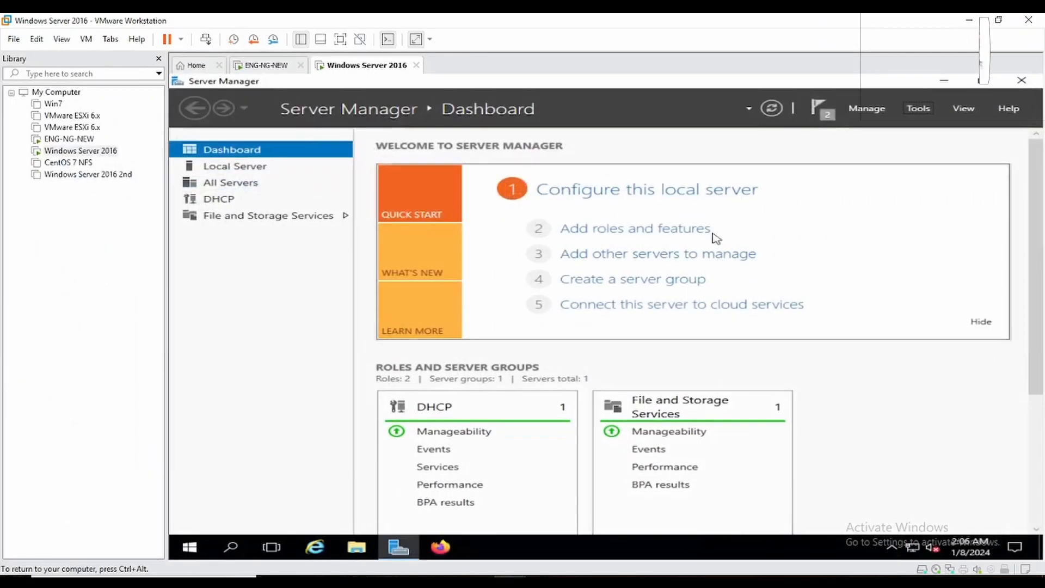
left_click(919, 110)
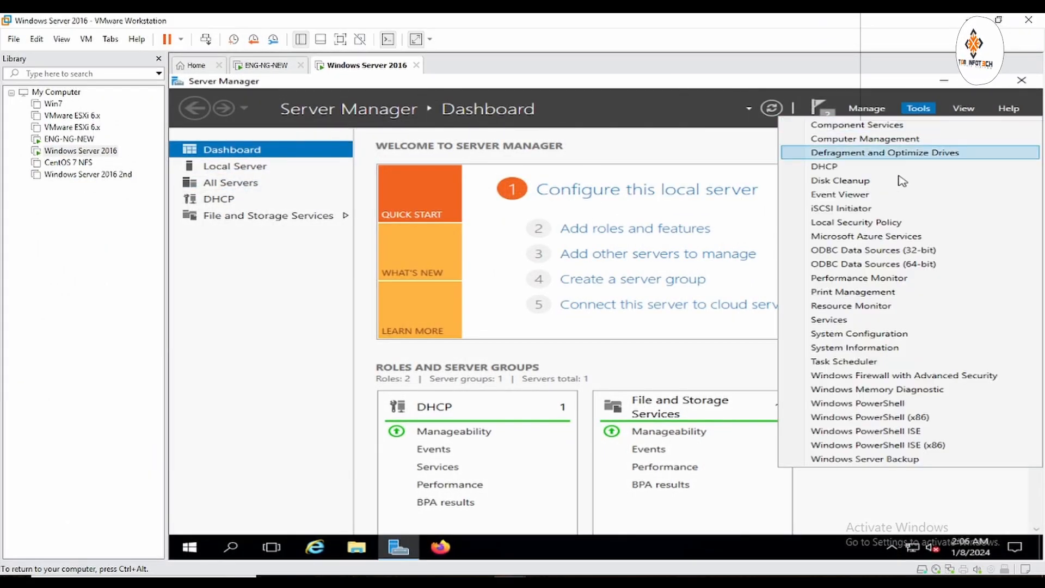
left_click(855, 167)
left_click(340, 39)
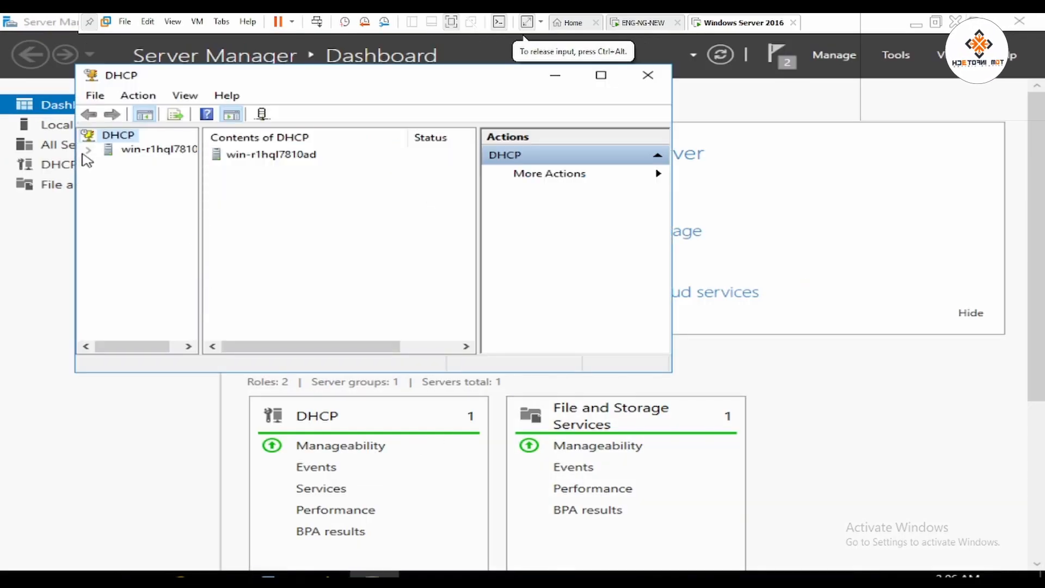
left_click(108, 163)
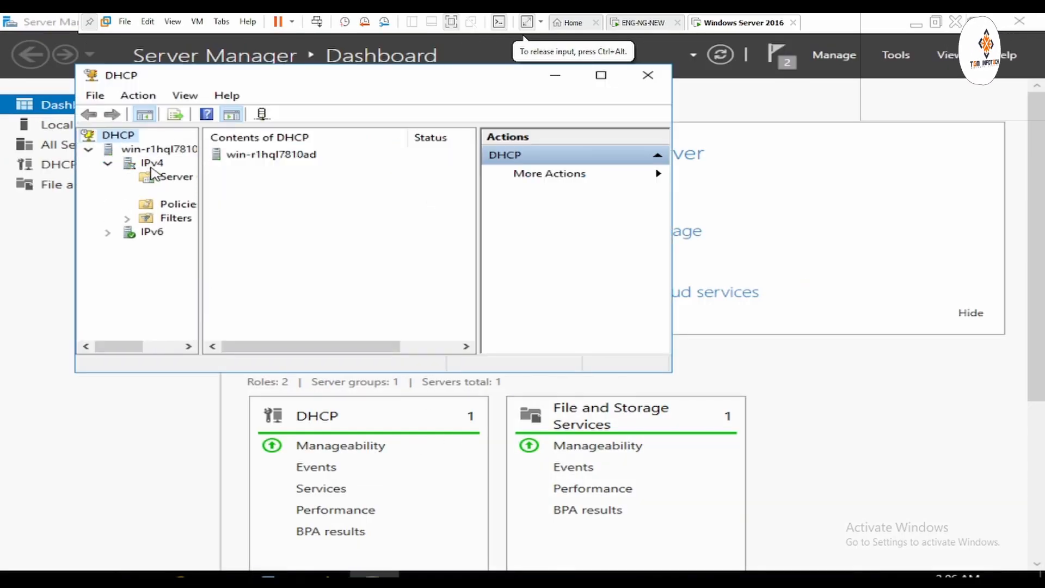
left_click(127, 177)
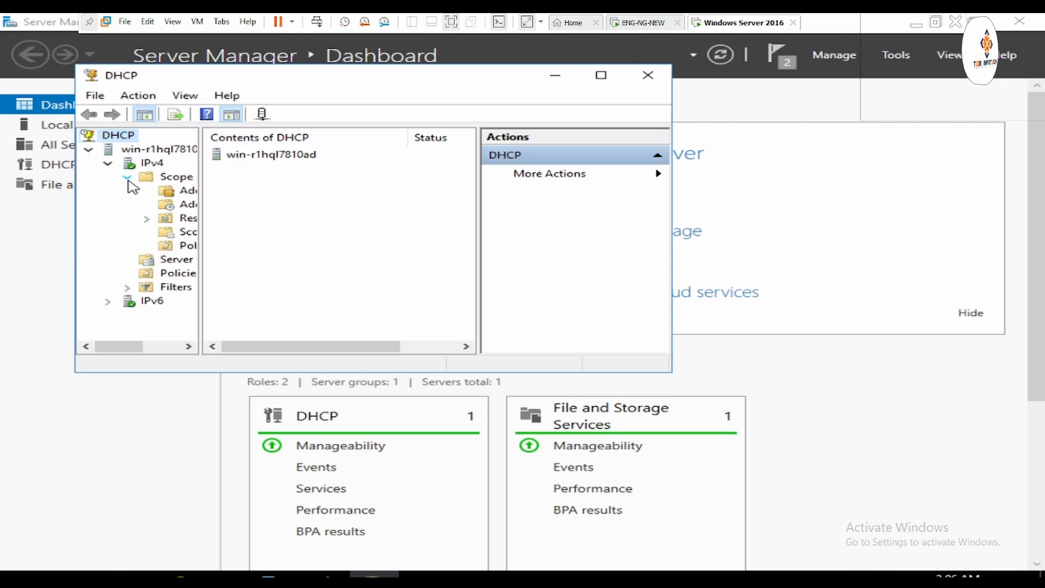
left_click(188, 205)
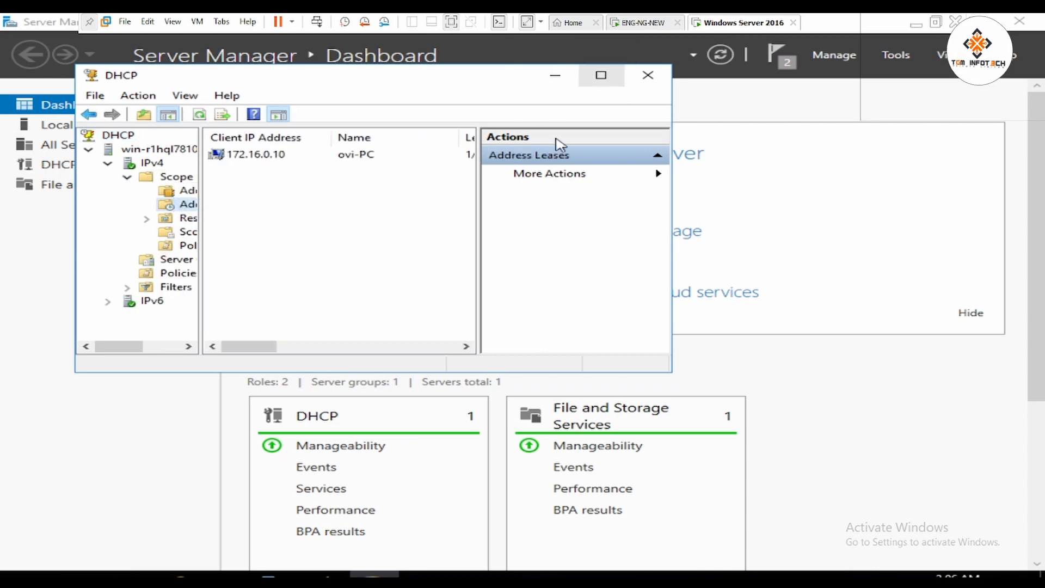
left_click(600, 79)
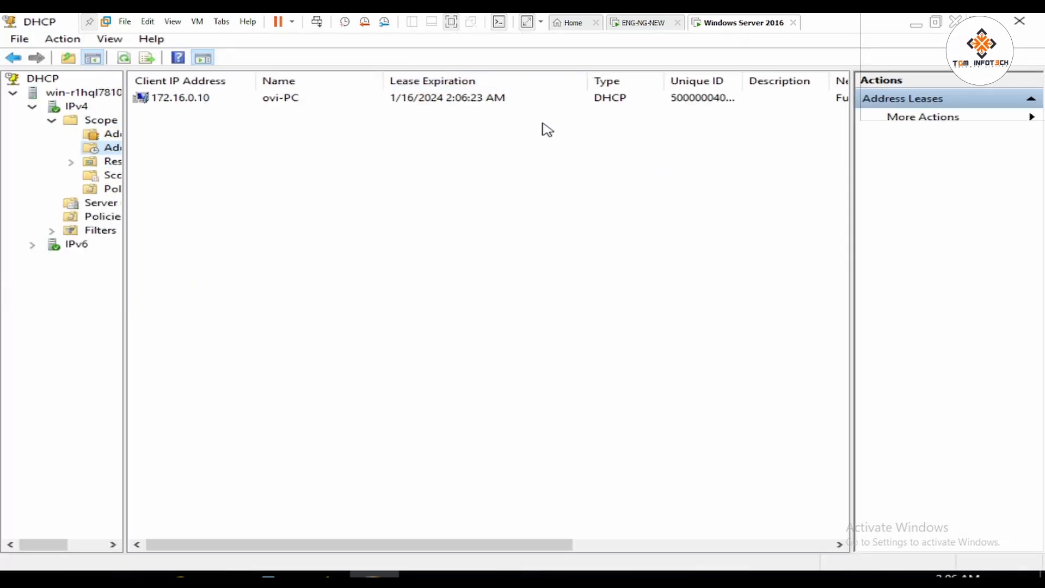